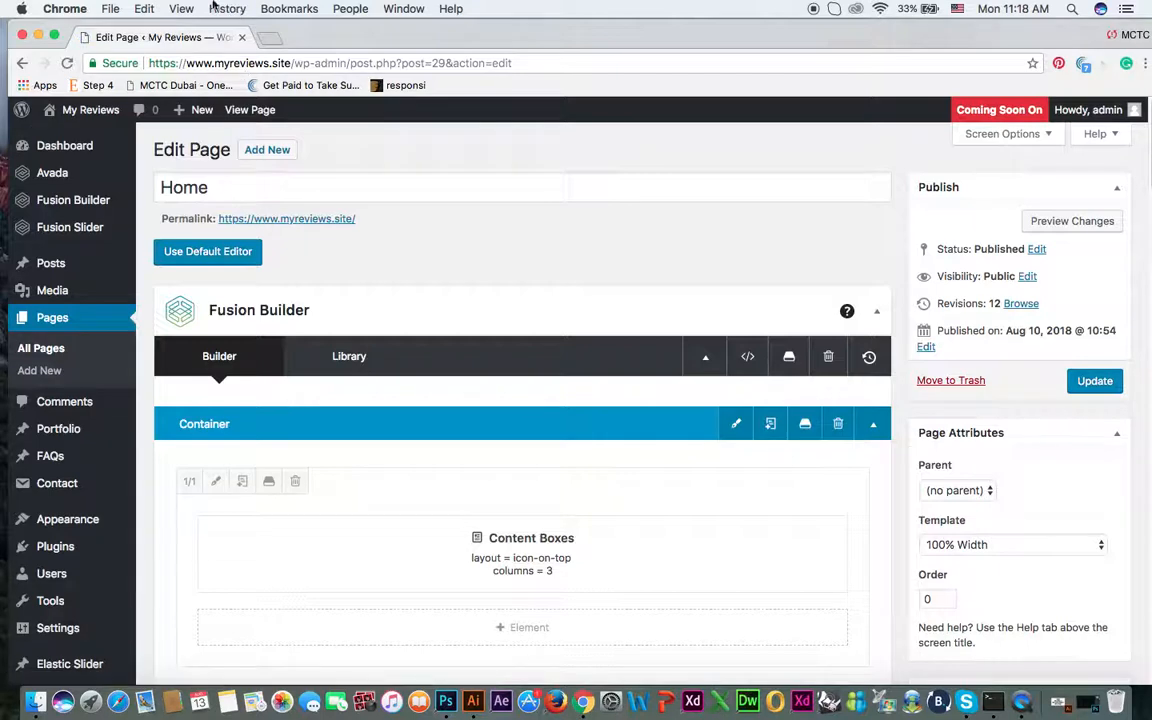
Open the Slider Revolution overview of existing sliders from the WordPress admin
scroll(157, 469, "down", 15)
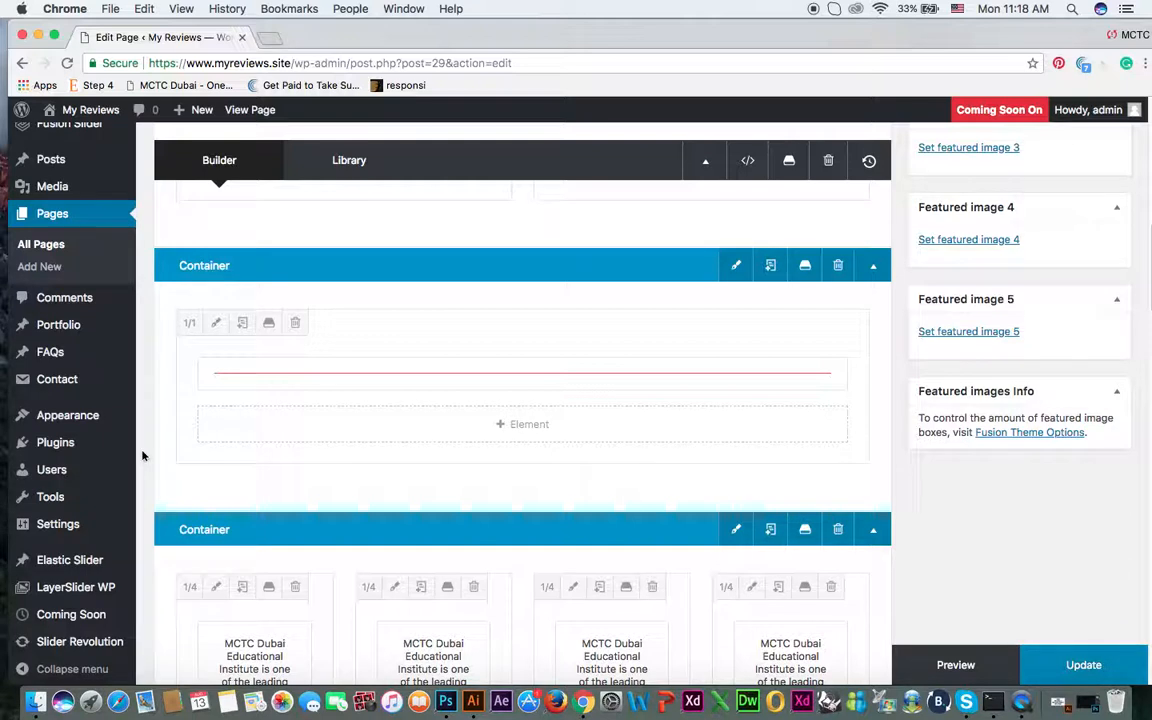
mouse_move(95, 645)
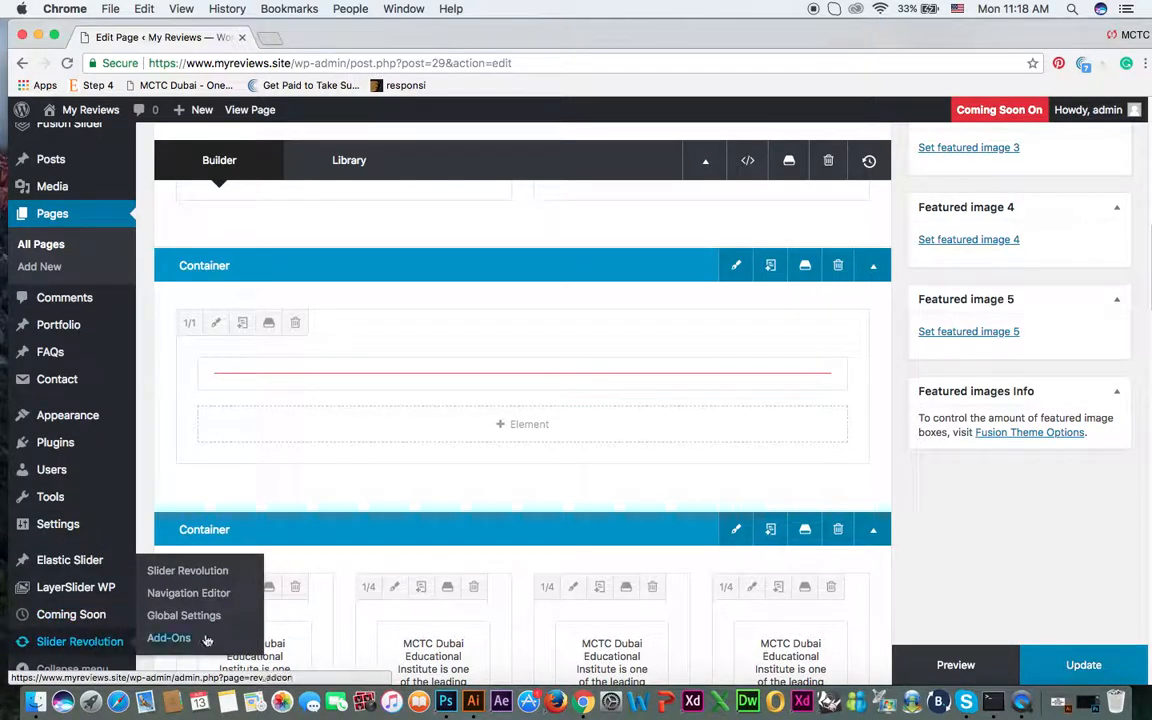
left_click(197, 571)
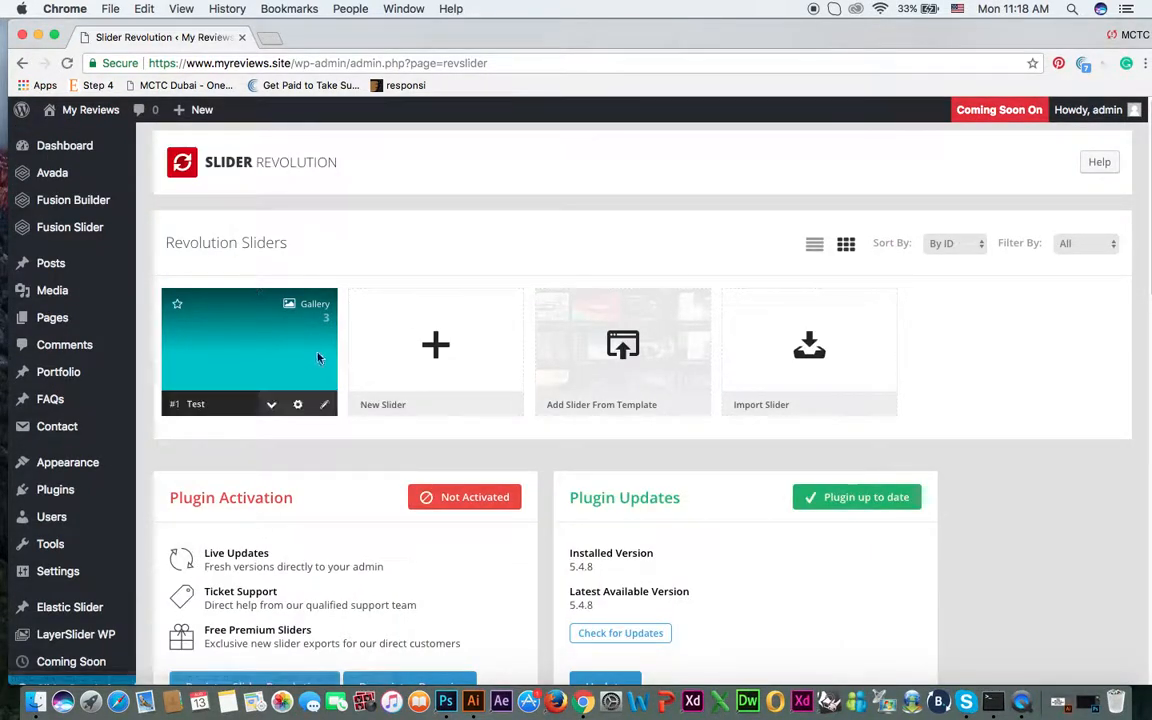
left_click(275, 409)
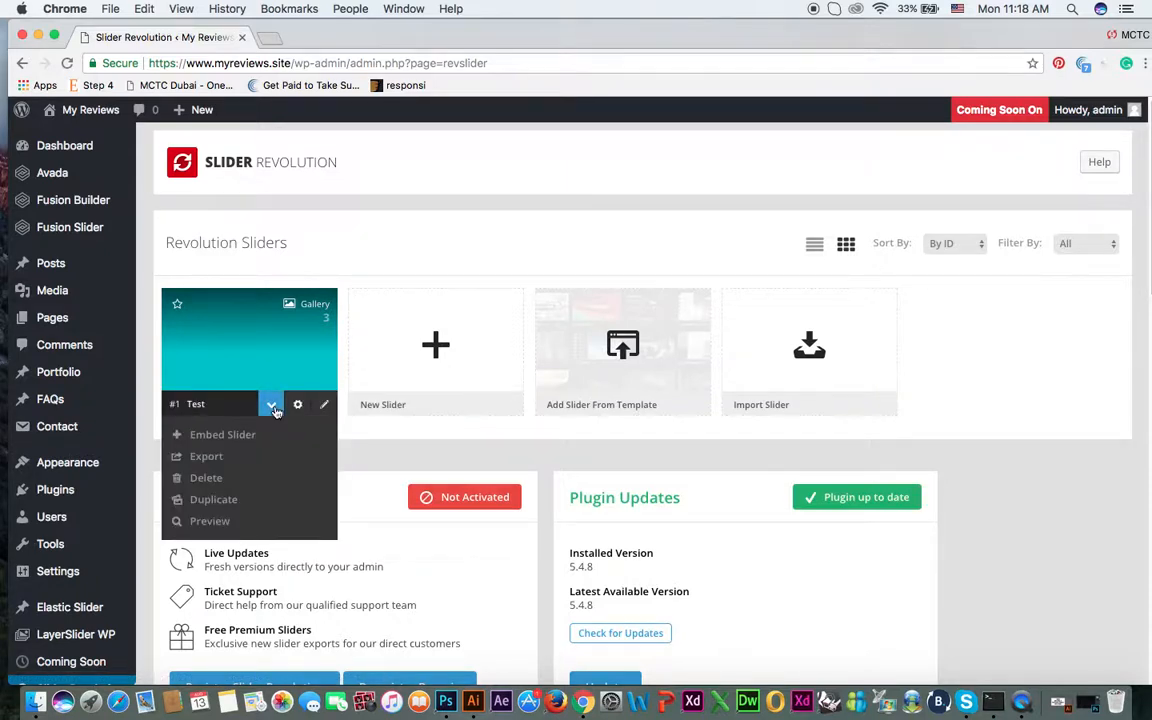
left_click(212, 479)
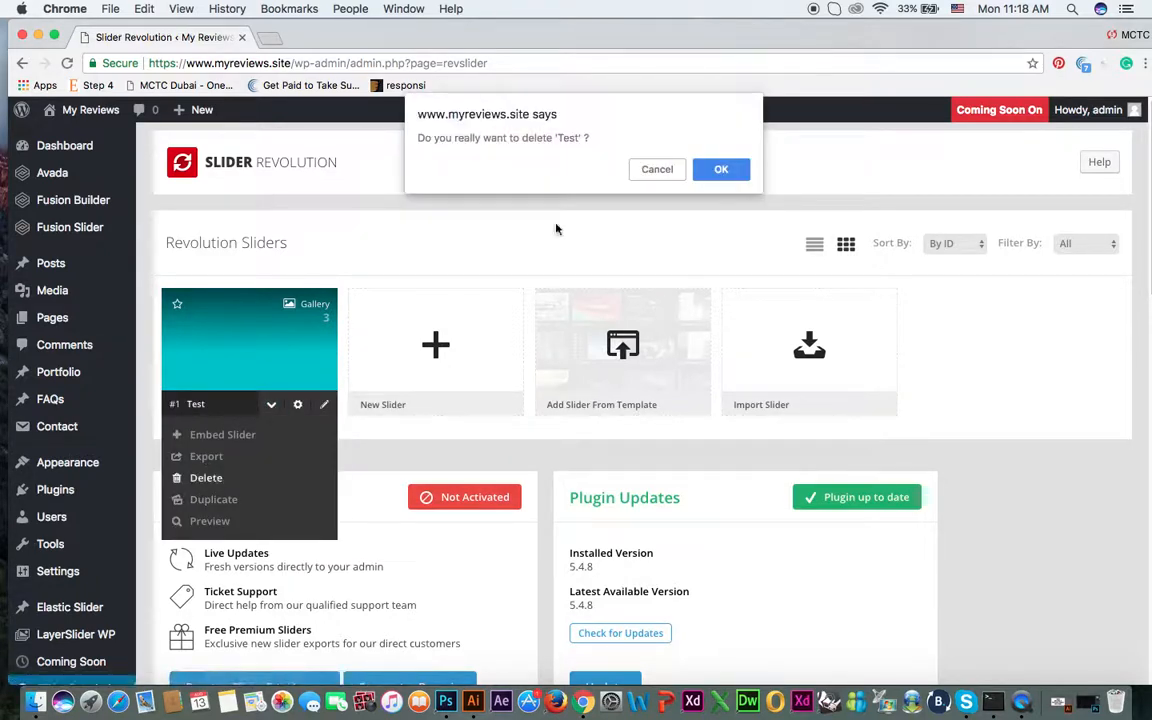
left_click(663, 170)
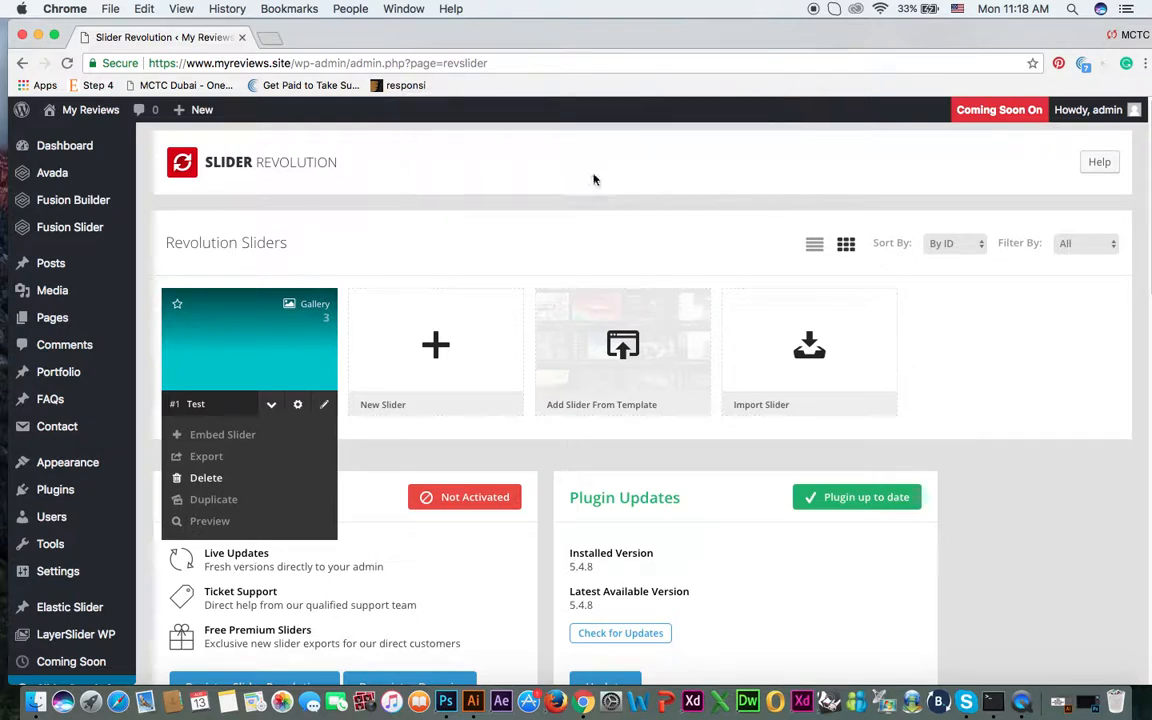
Create a new default slider, entering the person's full name as its title and the lowercase, hyphenated name as its alias
left_click(459, 353)
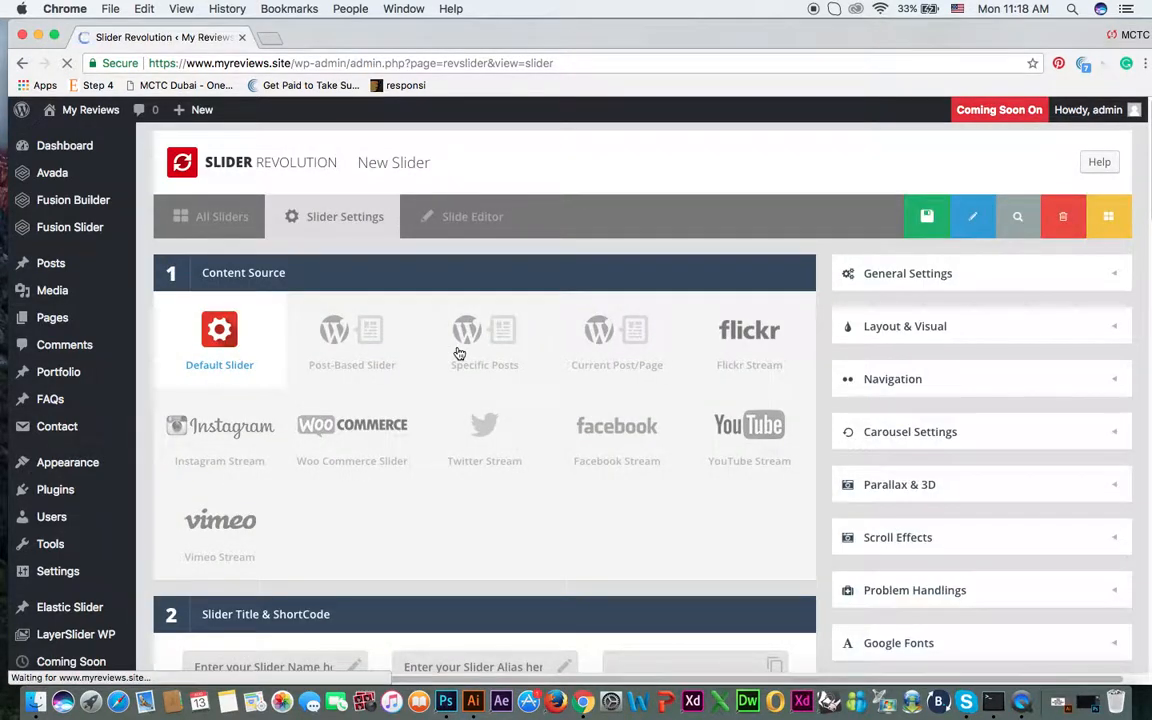
scroll(452, 437, "down", 5)
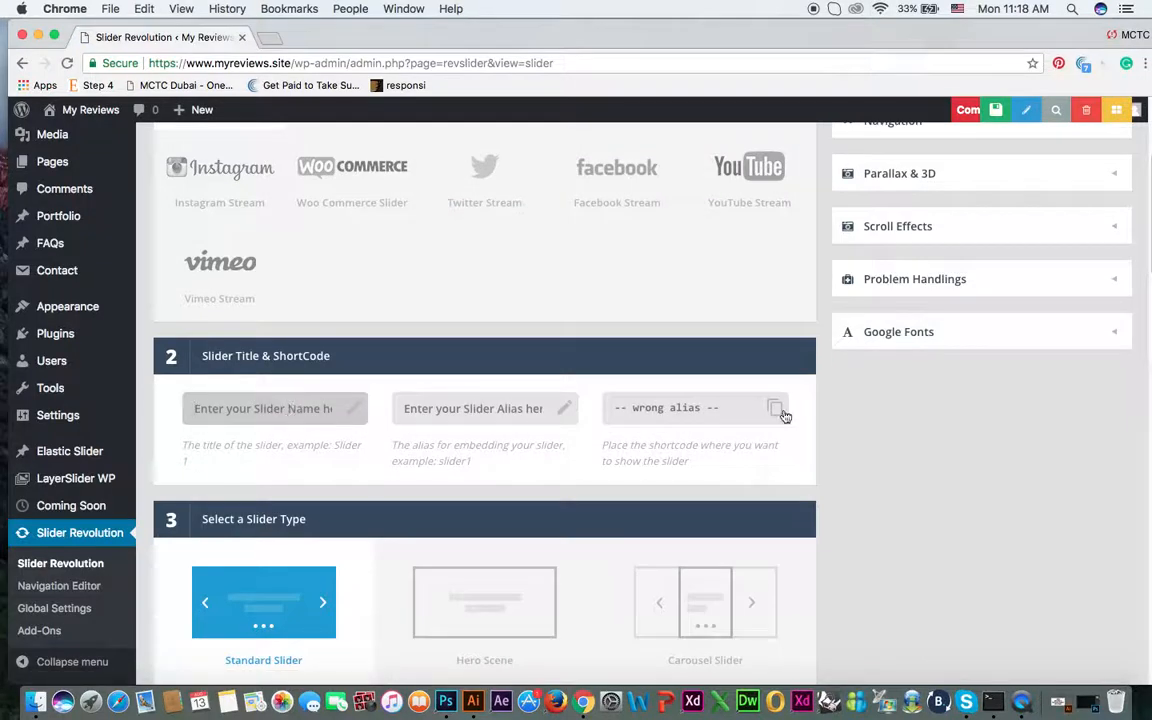
left_click(199, 408)
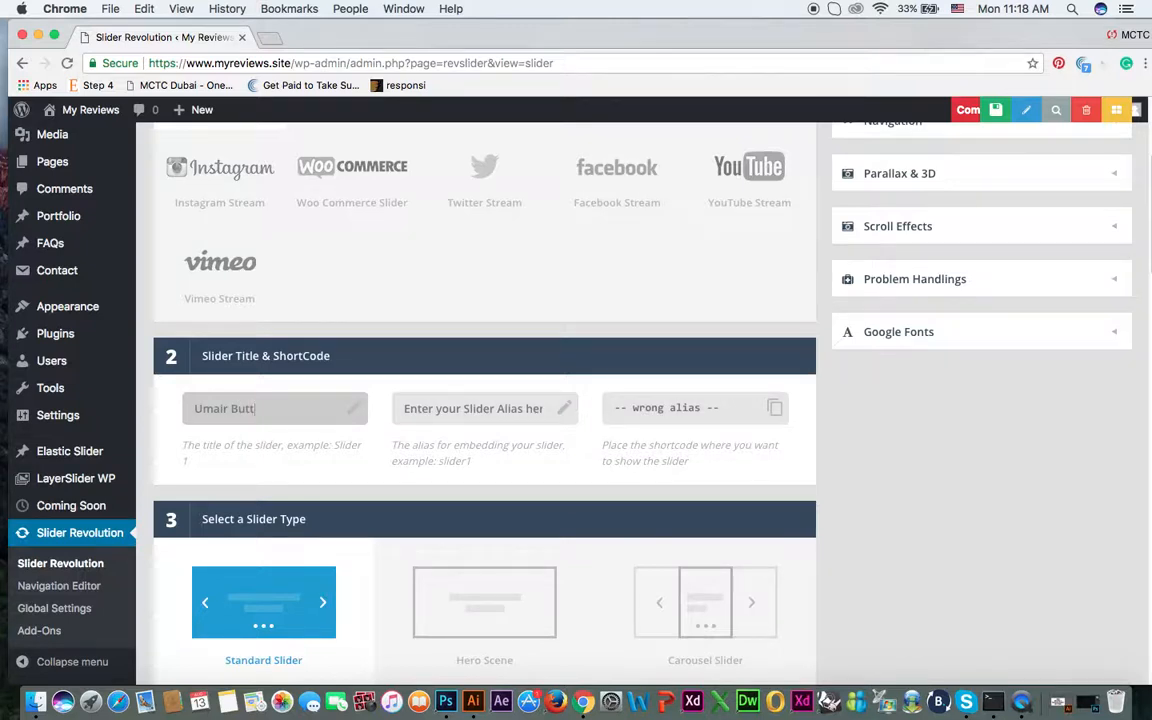
key("Tab")
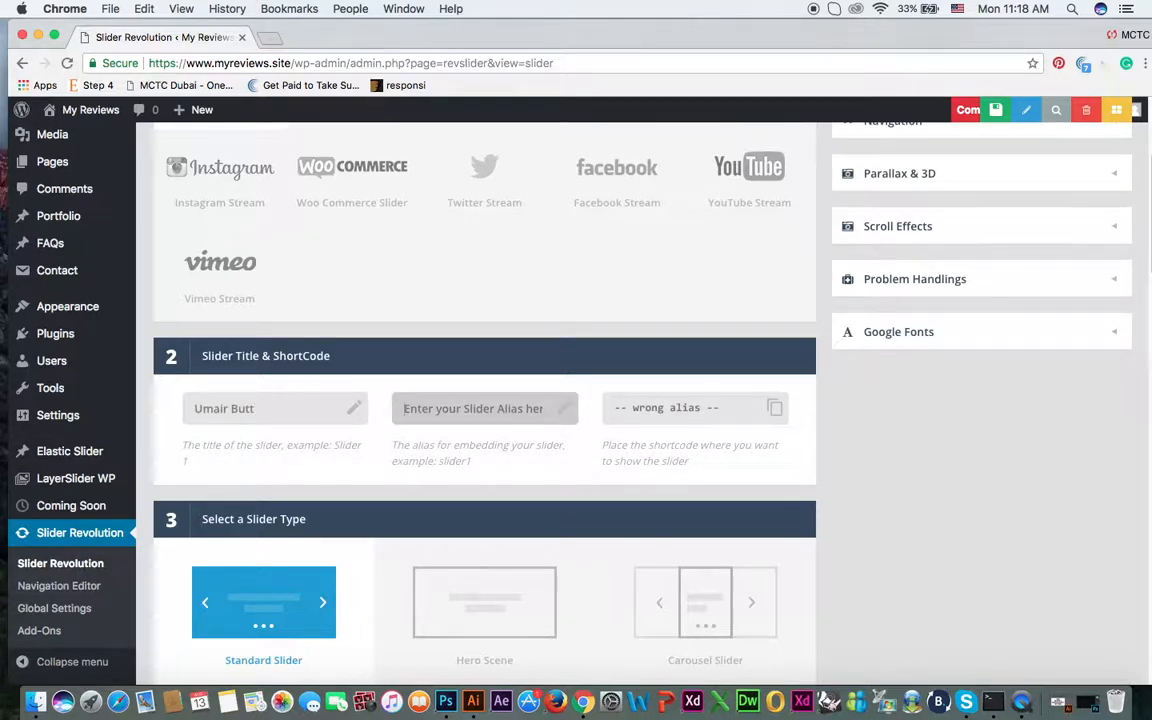
type("umair-butt")
Set the desktop layer grid height to 400px in the slide layout settings
scroll(1003, 543, "down", 3)
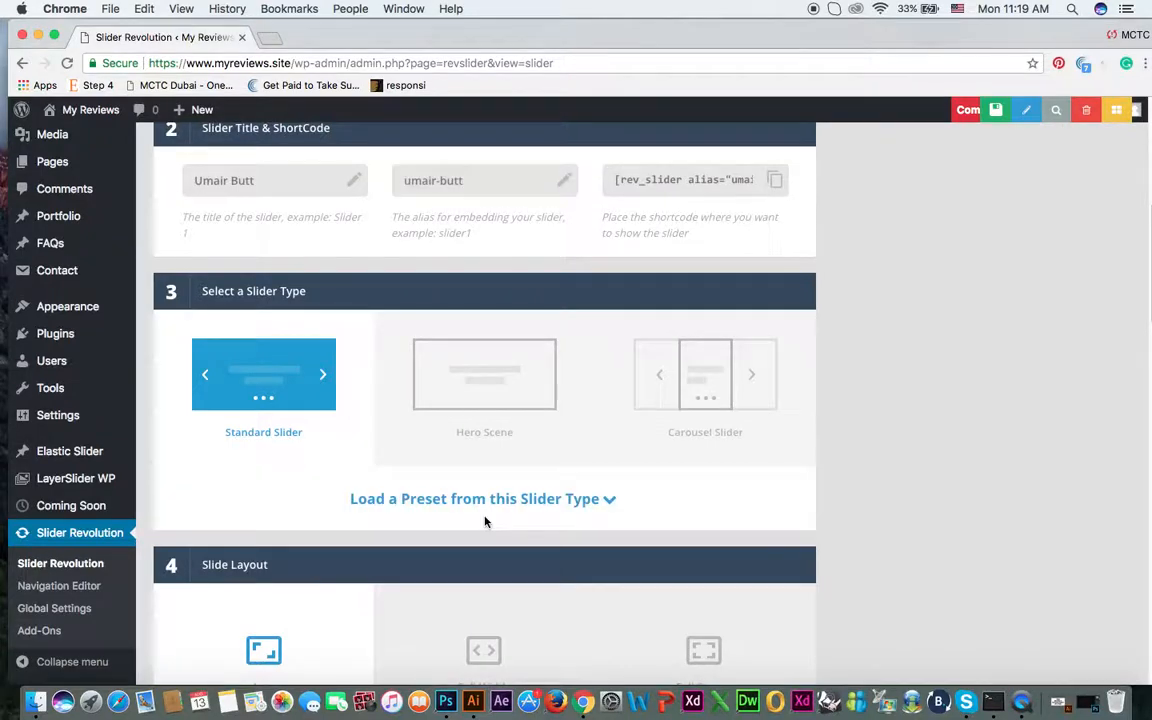
scroll(485, 521, "down", 9)
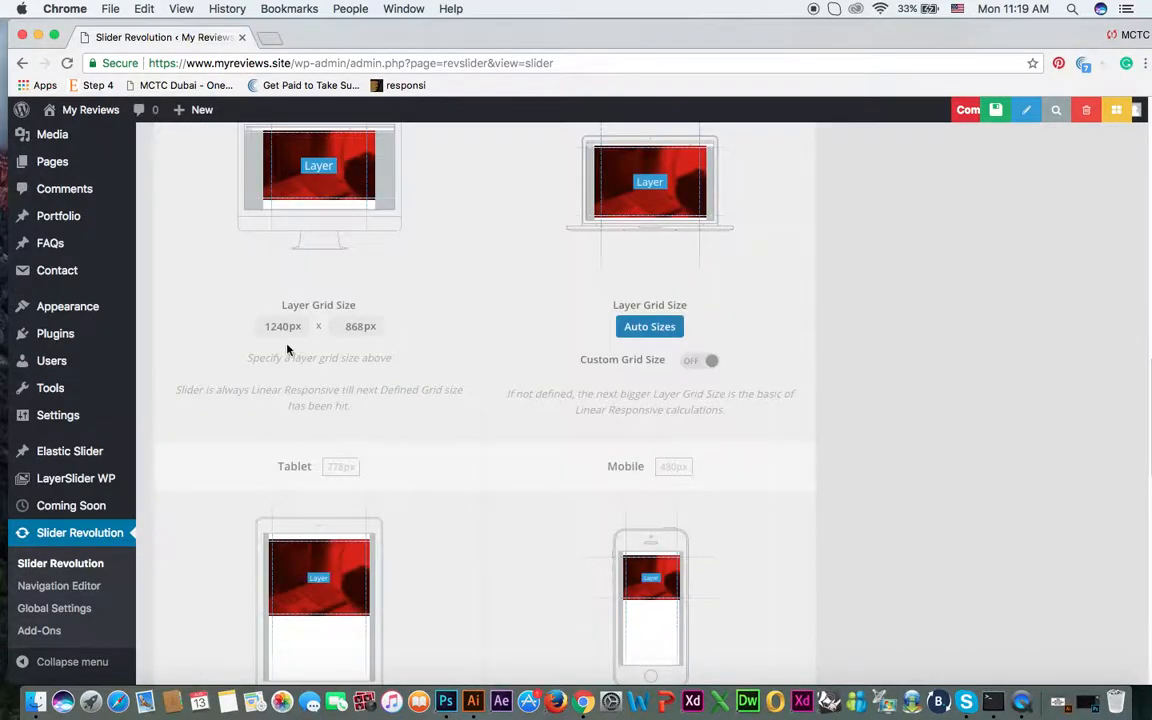
scroll(287, 349, "up", 1)
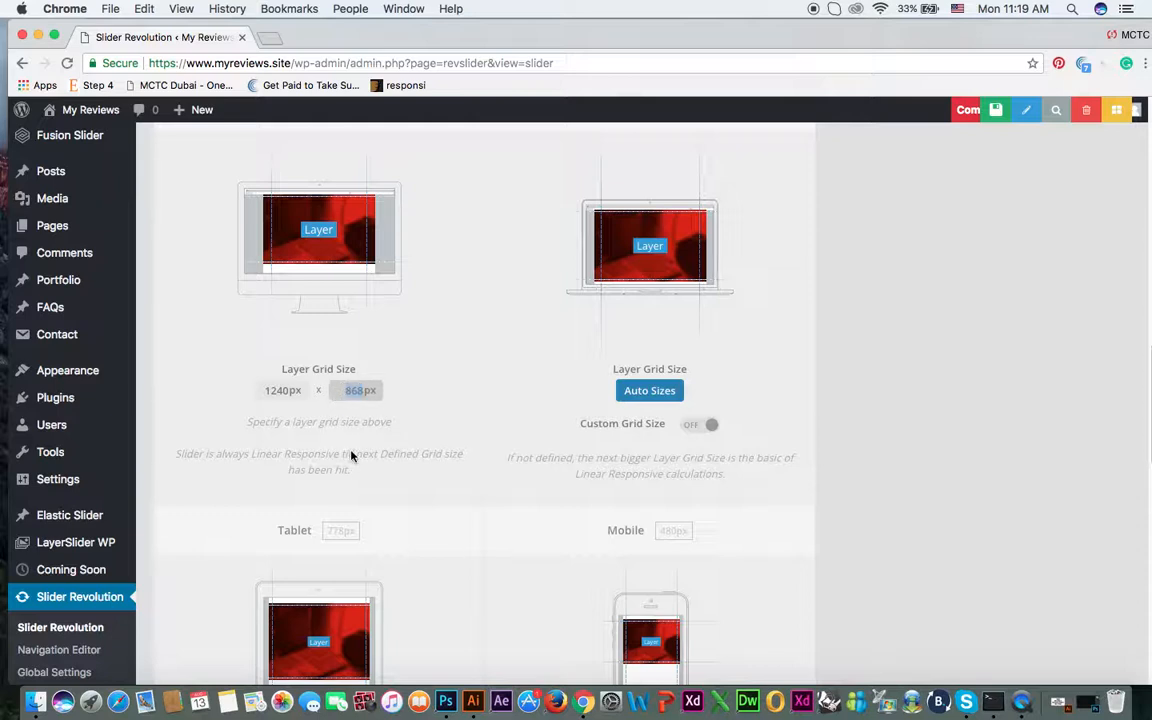
type("400")
key("Tab")
Save the new slider's settings and open its first slide in the slide editor
scroll(815, 386, "up", 6)
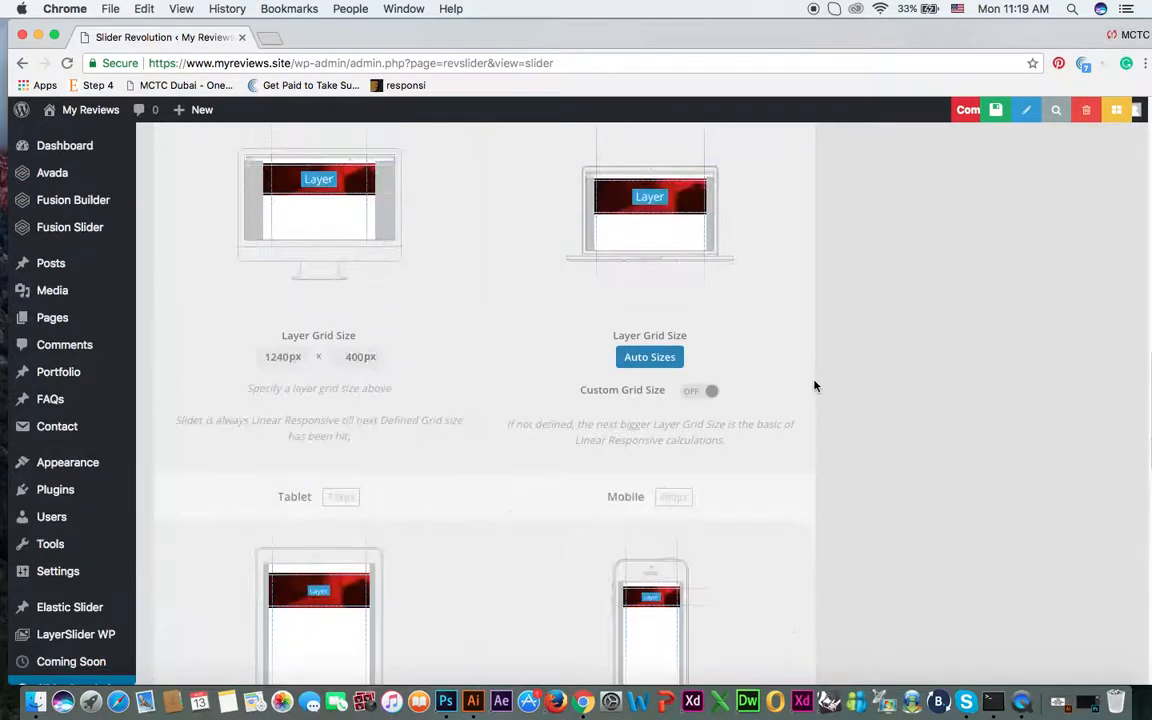
scroll(815, 386, "up", 2)
scroll(545, 489, "down", 5)
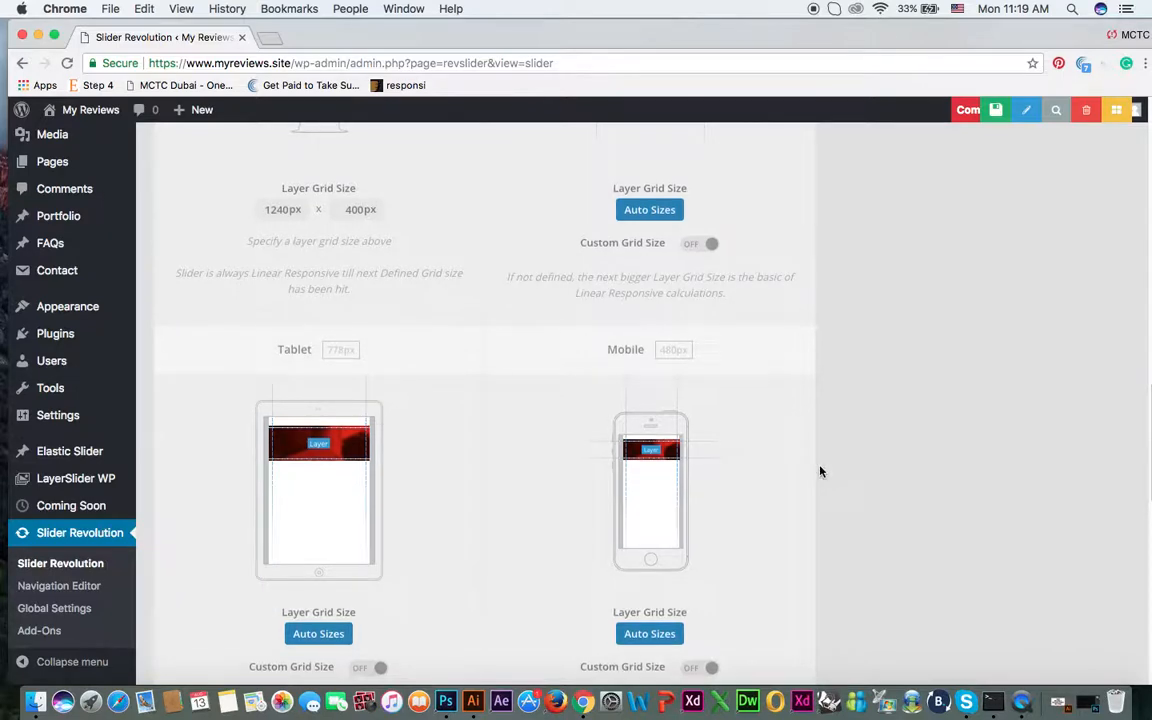
scroll(820, 470, "down", 7)
scroll(463, 450, "down", 8)
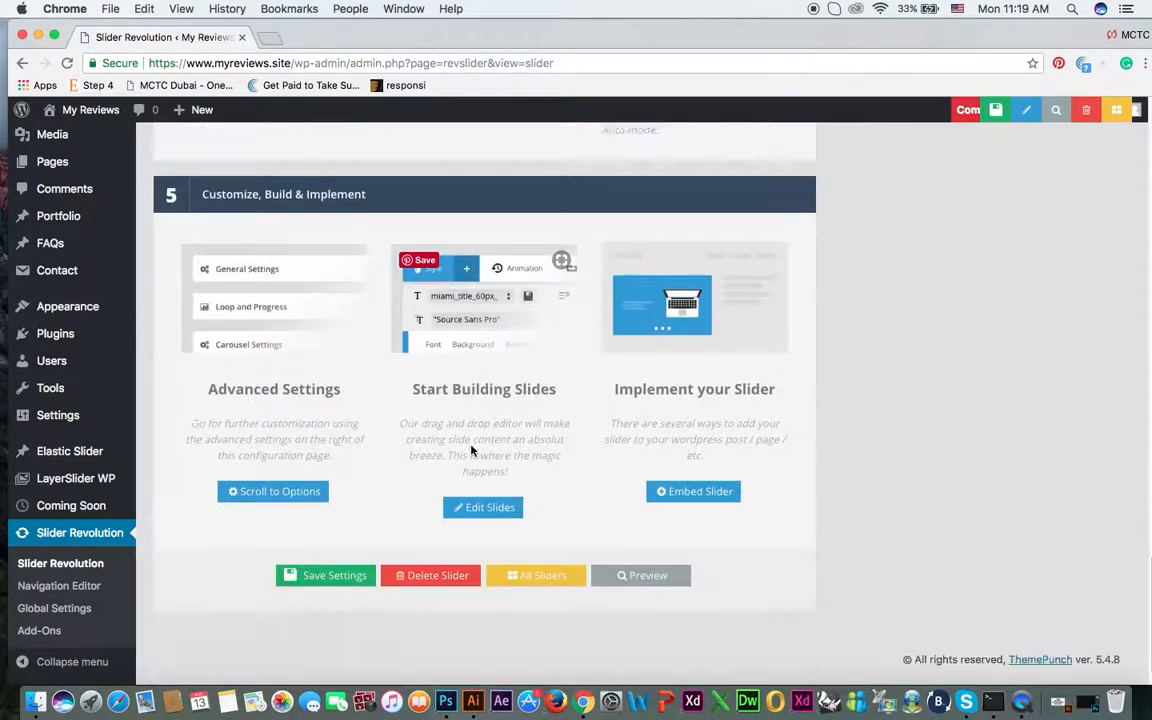
left_click(337, 548)
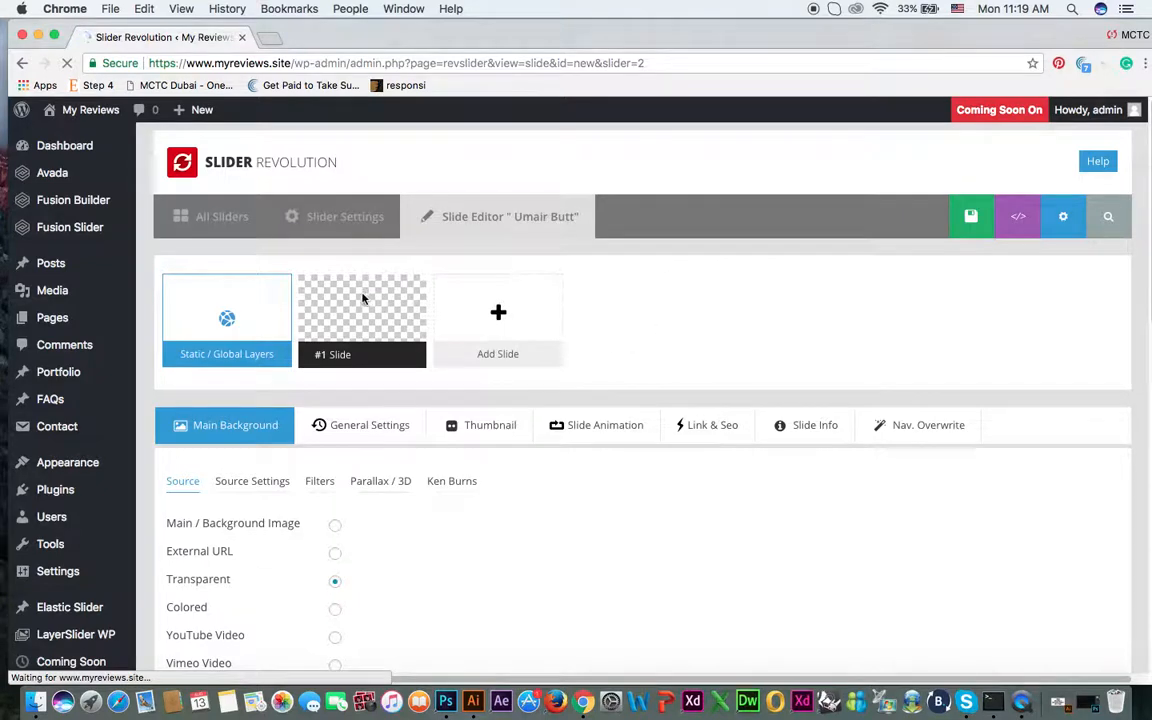
Set the slide's main background source to Colored
scroll(364, 301, "down", 4)
scroll(403, 301, "up", 3)
scroll(403, 301, "up", 1)
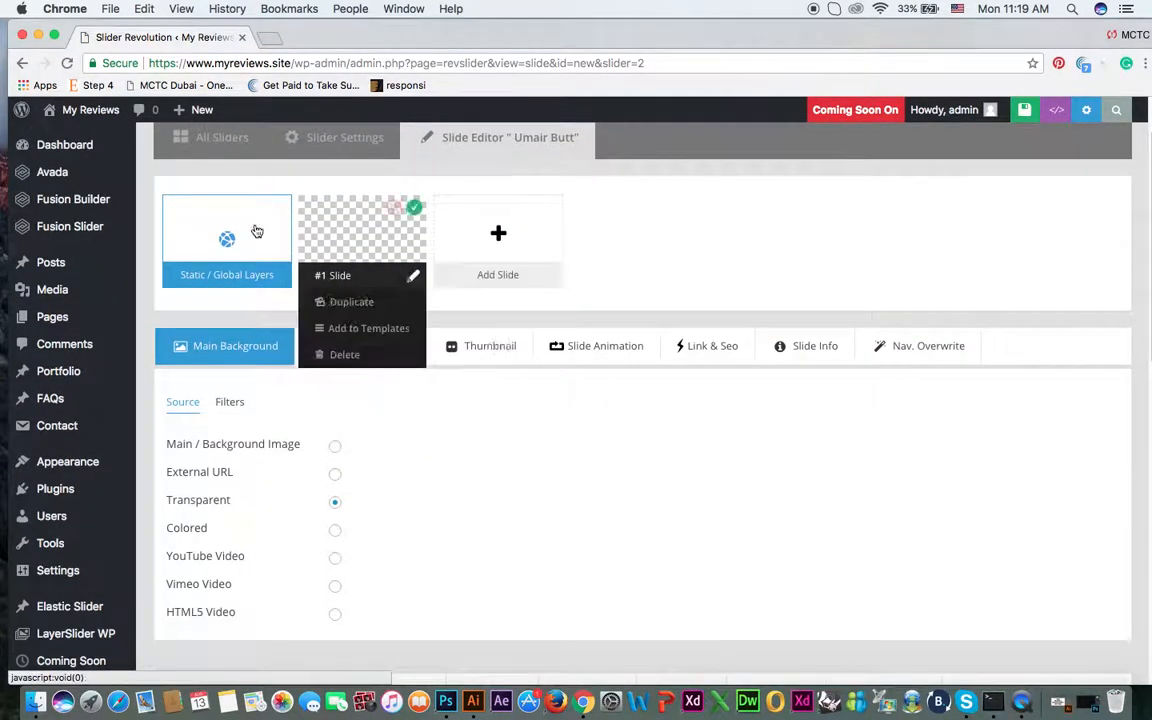
scroll(341, 249, "down", 5)
scroll(341, 249, "up", 3)
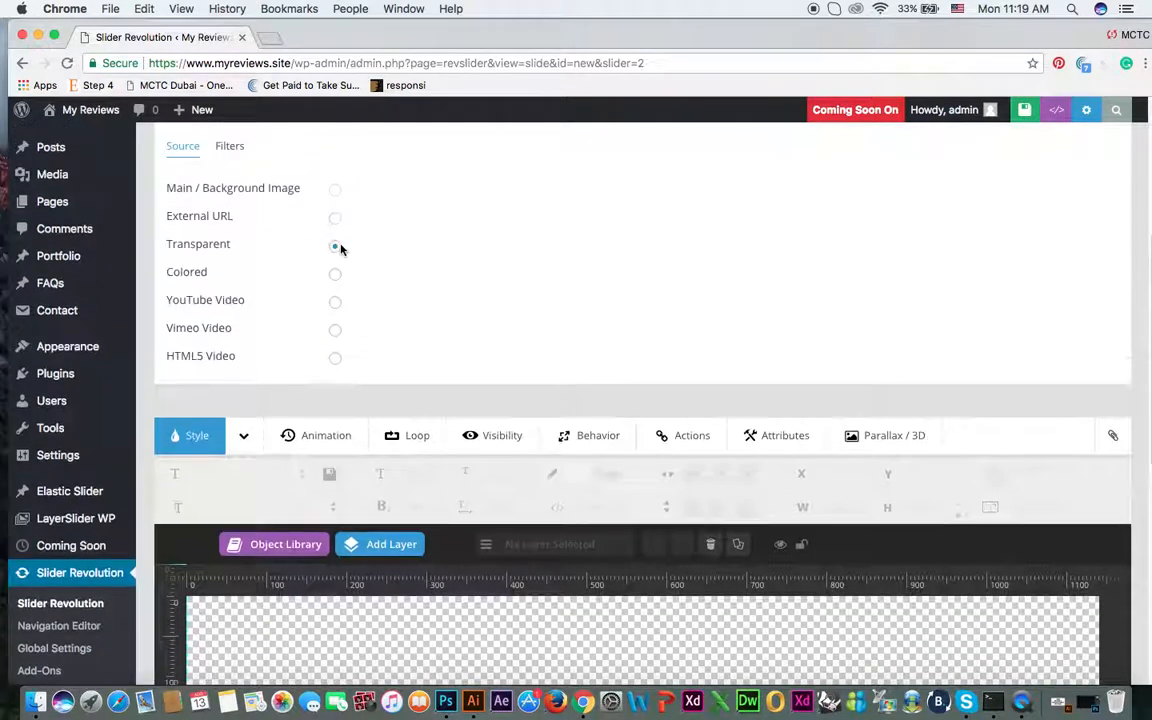
scroll(341, 249, "down", 1)
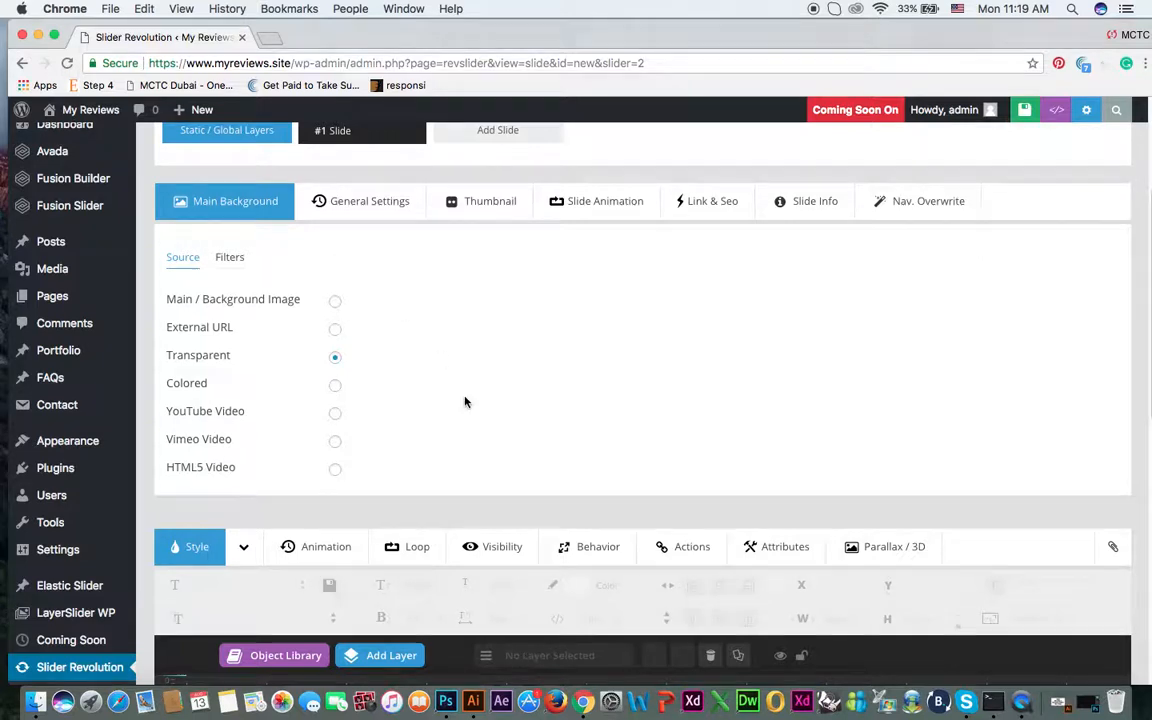
scroll(464, 402, "down", 3)
left_click(336, 330)
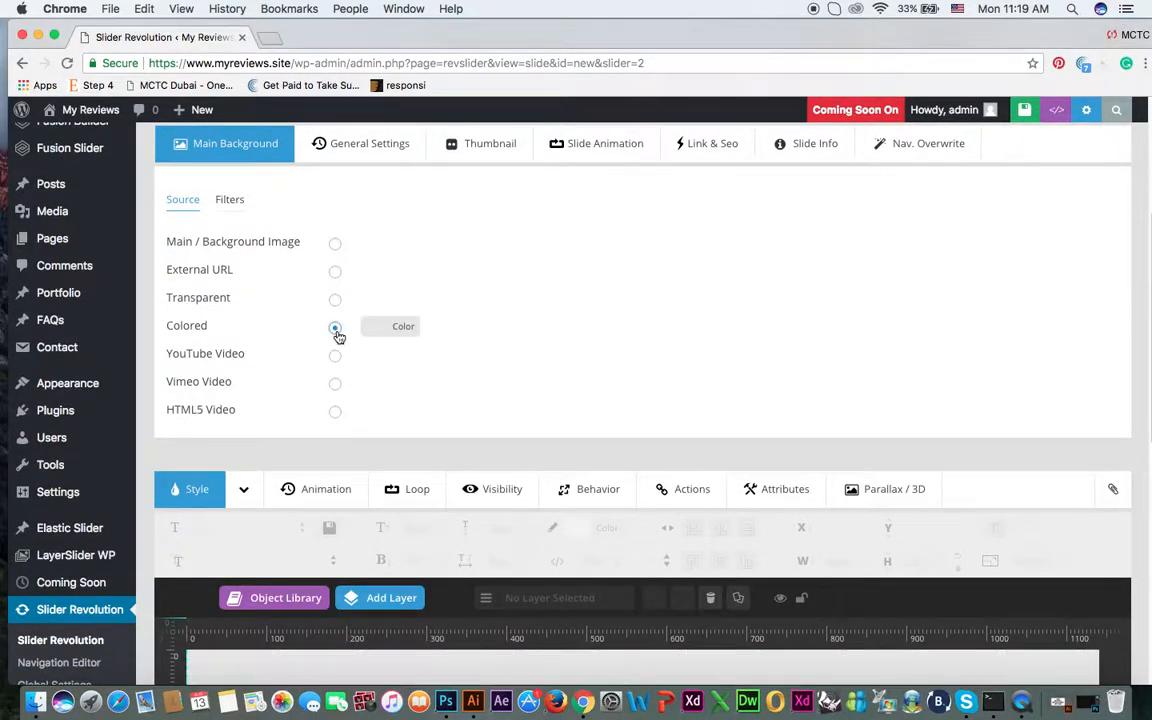
scroll(386, 342, "down", 4)
scroll(380, 310, "down", 5)
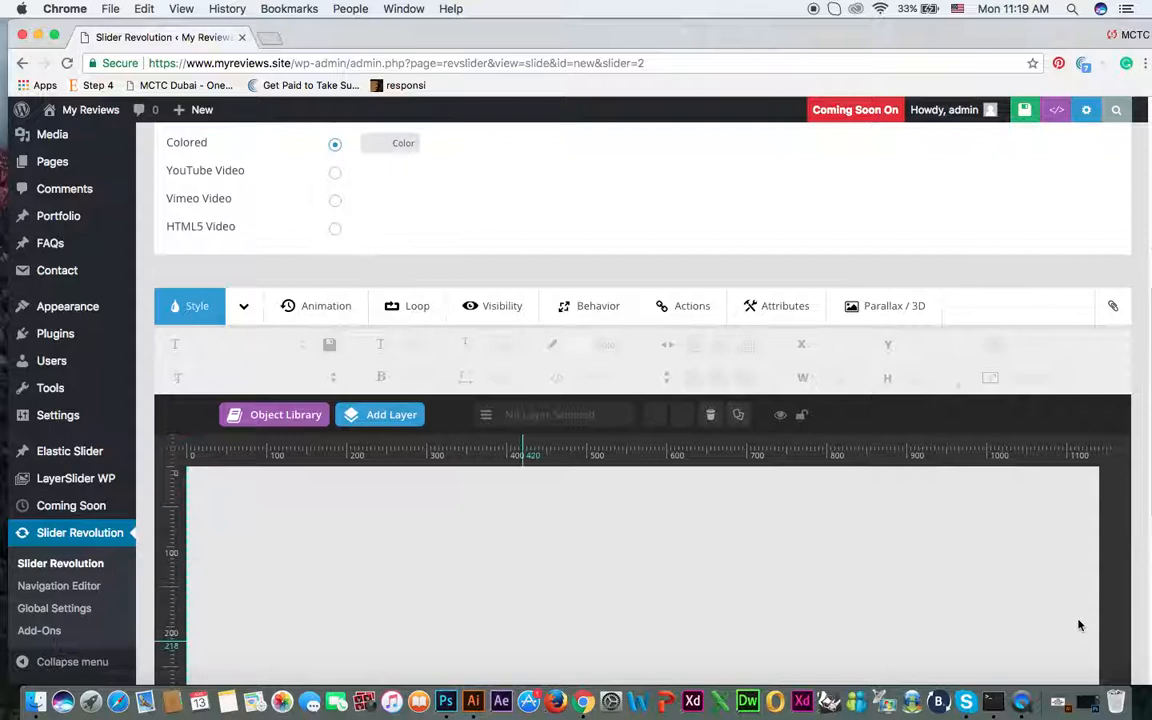
Try several core preset colors for the slide background and apply the solid red preset #ff3a2d
left_click(388, 143)
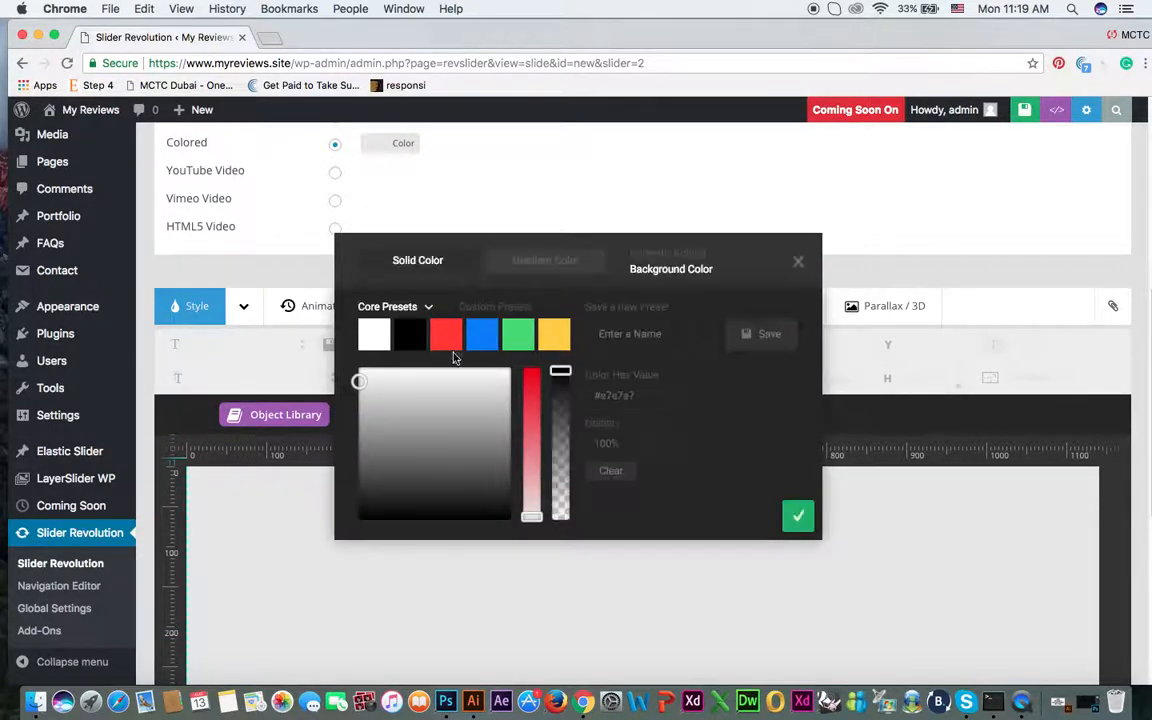
left_click(454, 347)
left_click(482, 337)
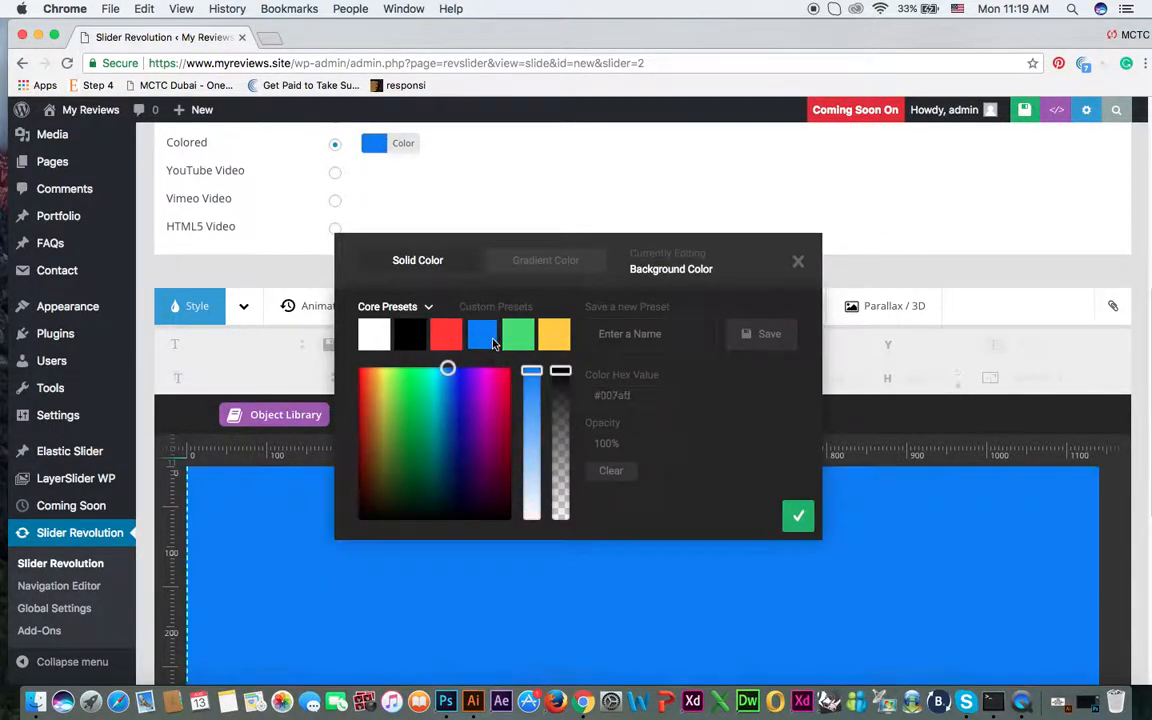
left_click(520, 343)
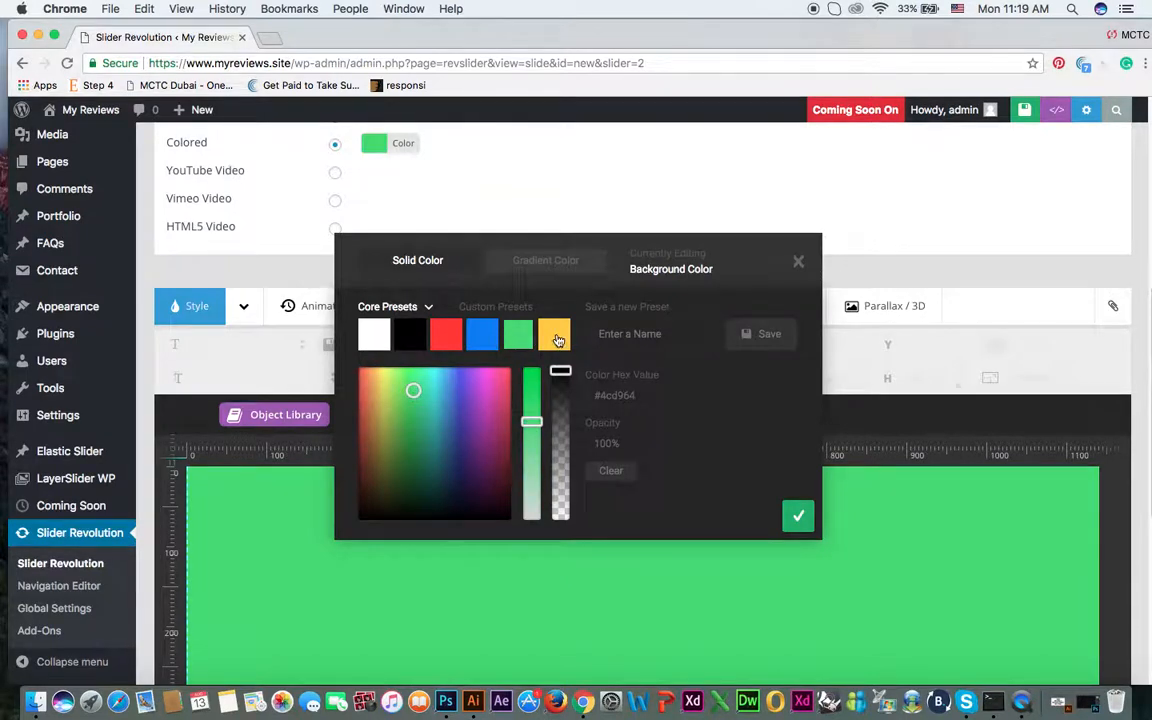
left_click(557, 339)
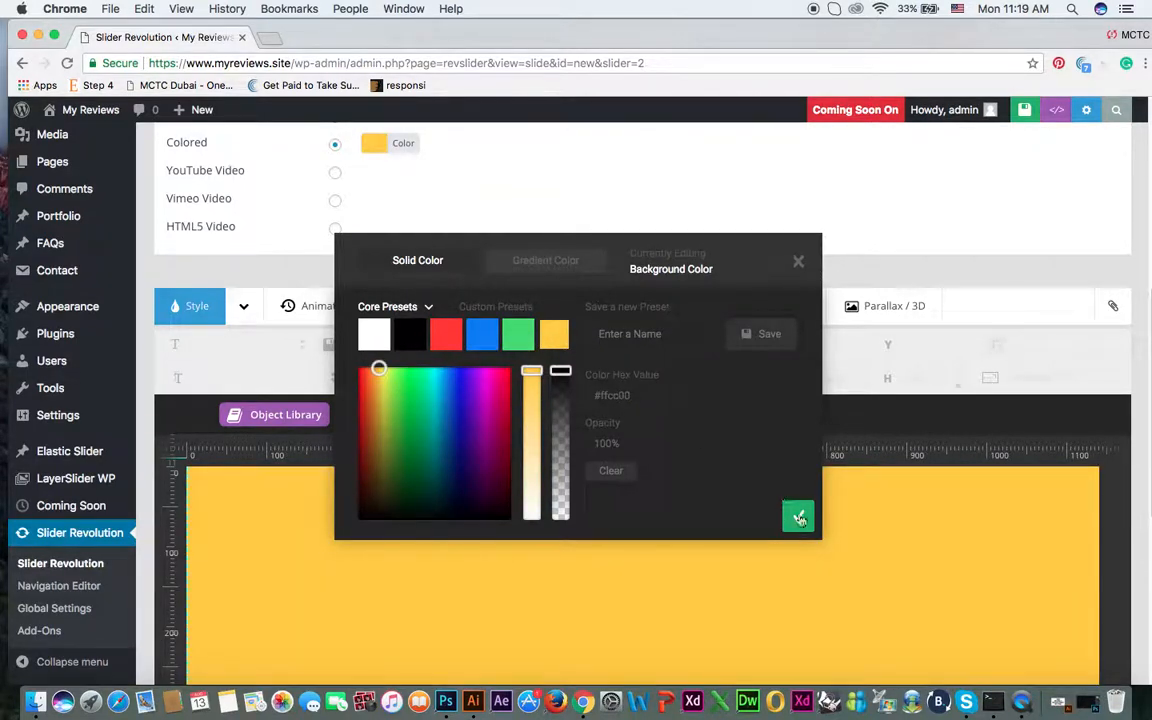
left_click(446, 335)
left_click(410, 337)
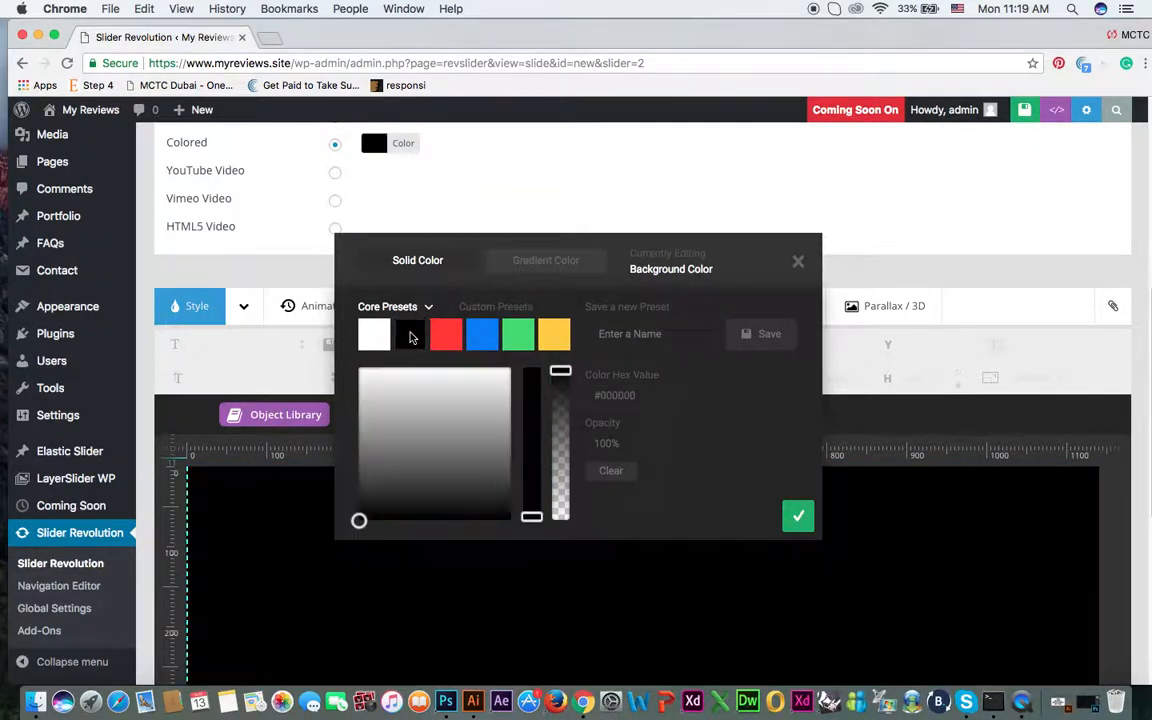
left_click(449, 342)
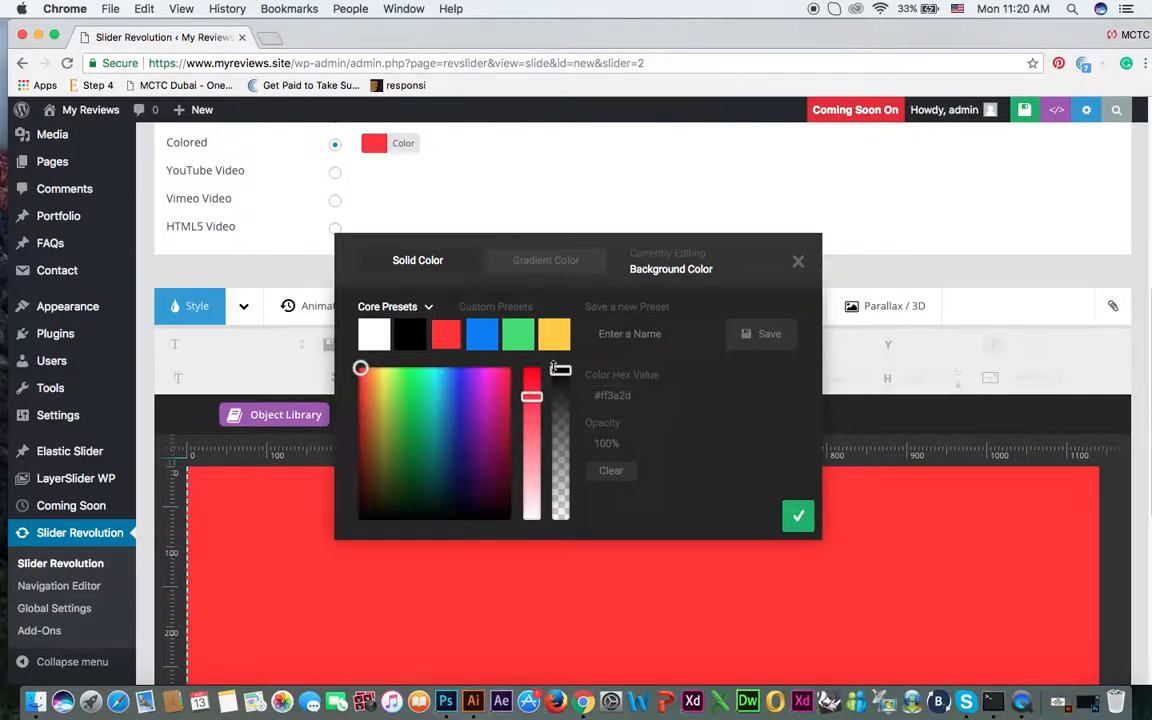
left_click(799, 517)
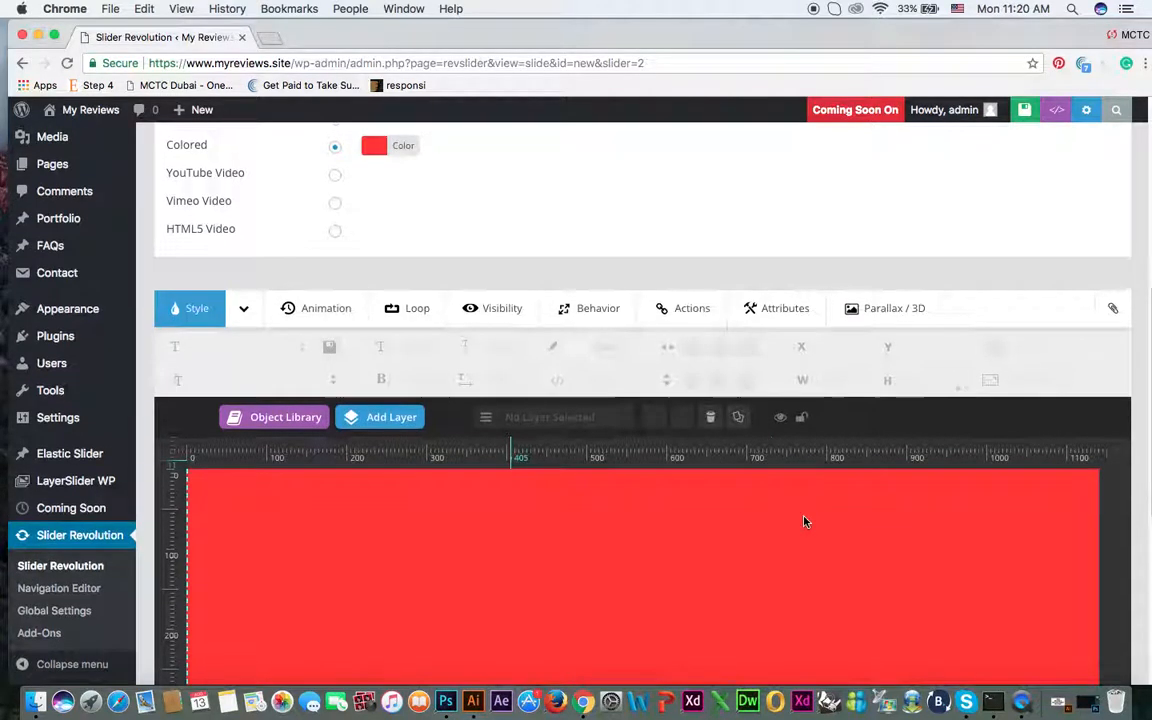
Add a Text/Html layer to the slide reading "WELCOME TO MY WEBSITE"
scroll(768, 532, "down", 5)
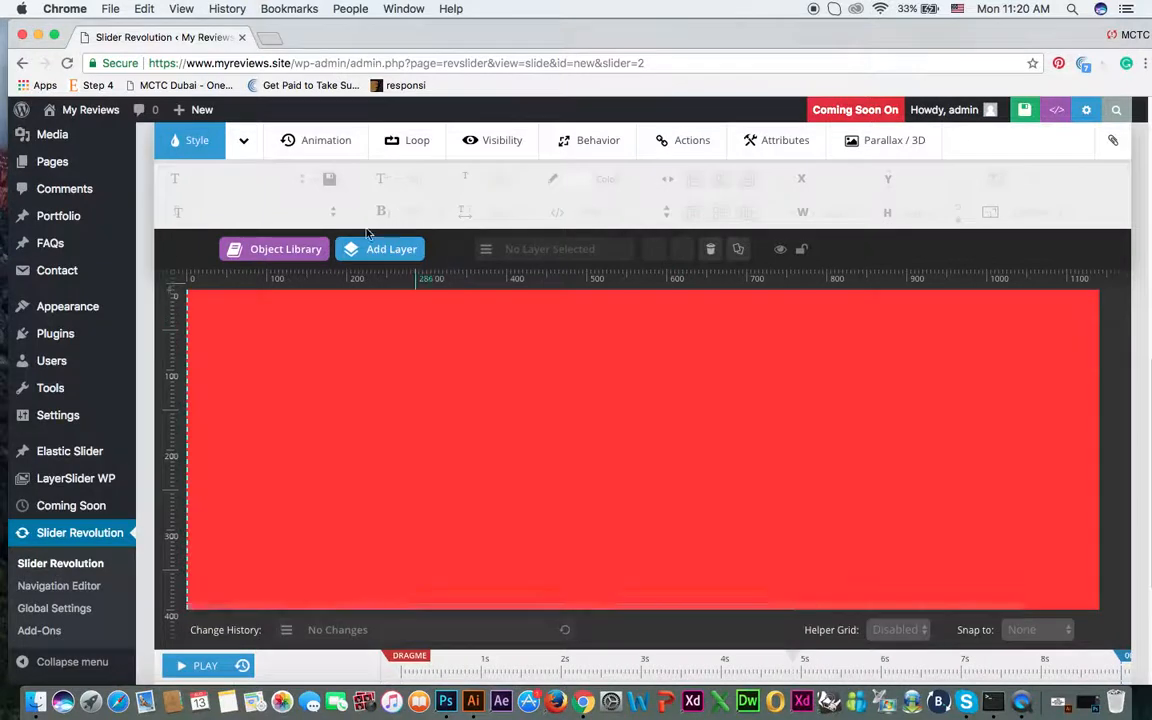
left_click(376, 250)
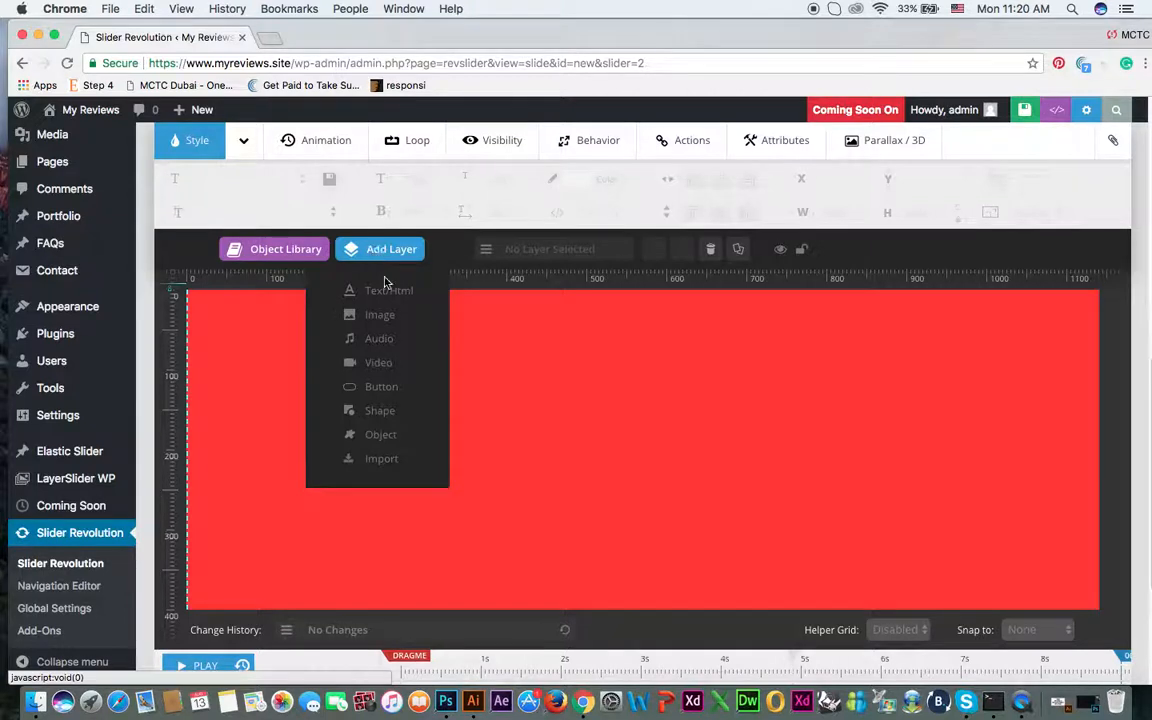
left_click(387, 292)
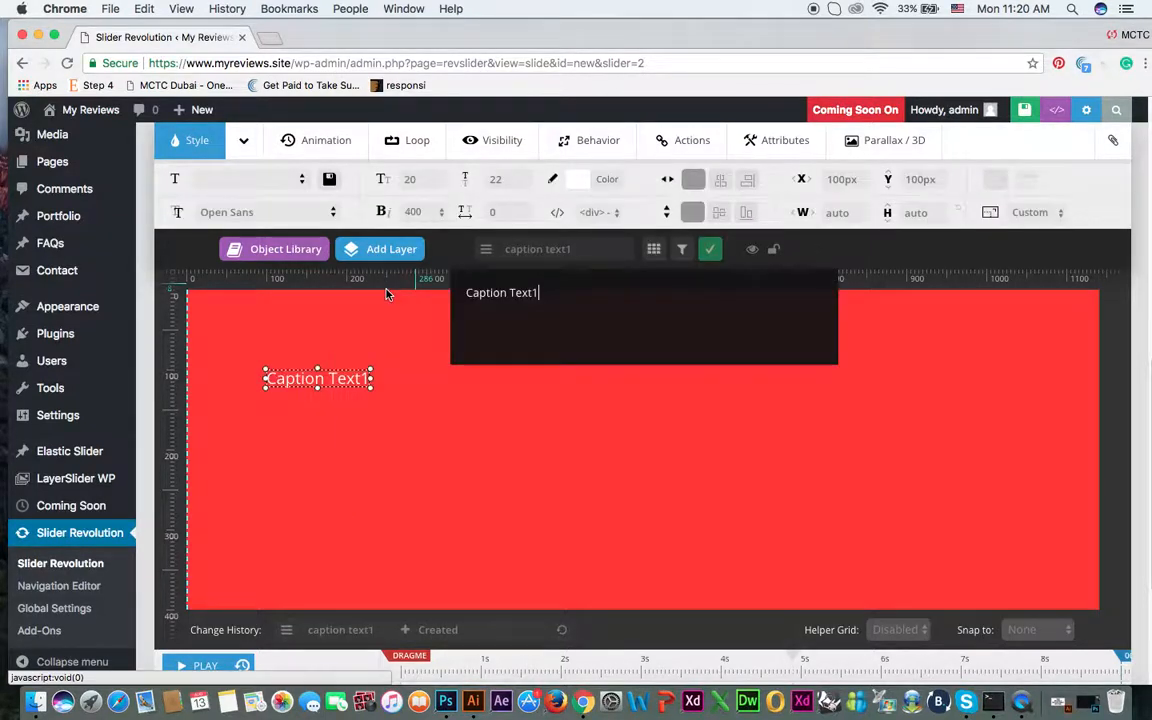
left_click_drag(572, 295, 434, 284)
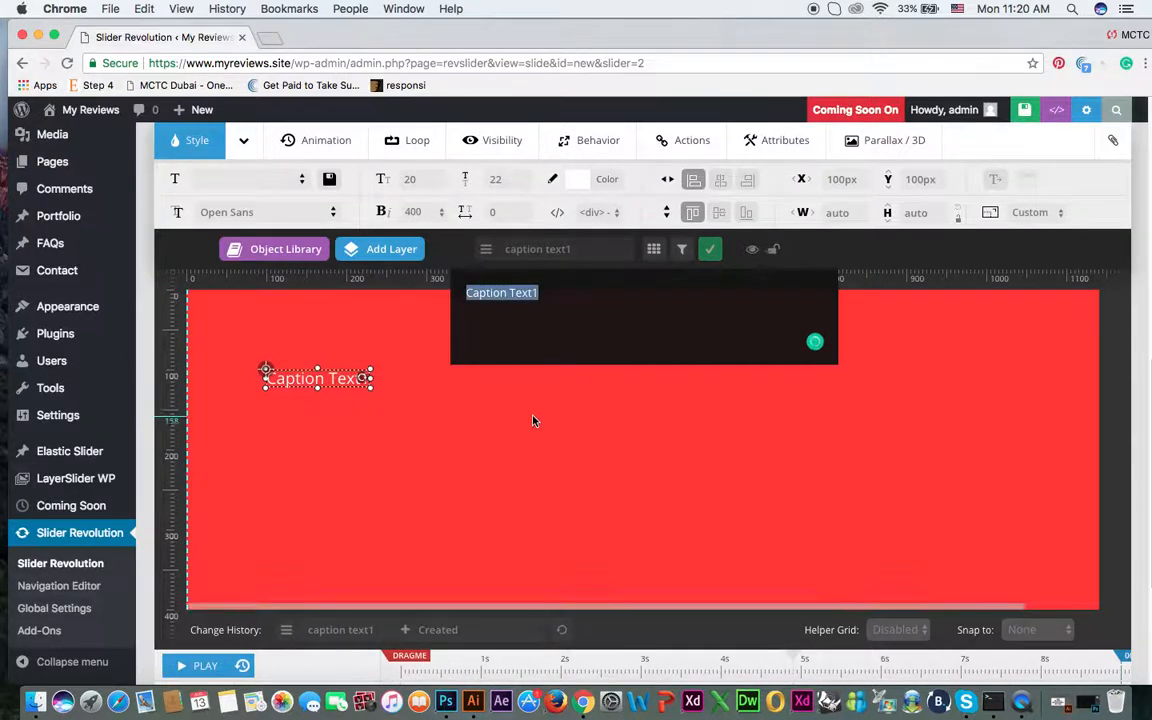
type("WELCOME TO MY WEBSITE")
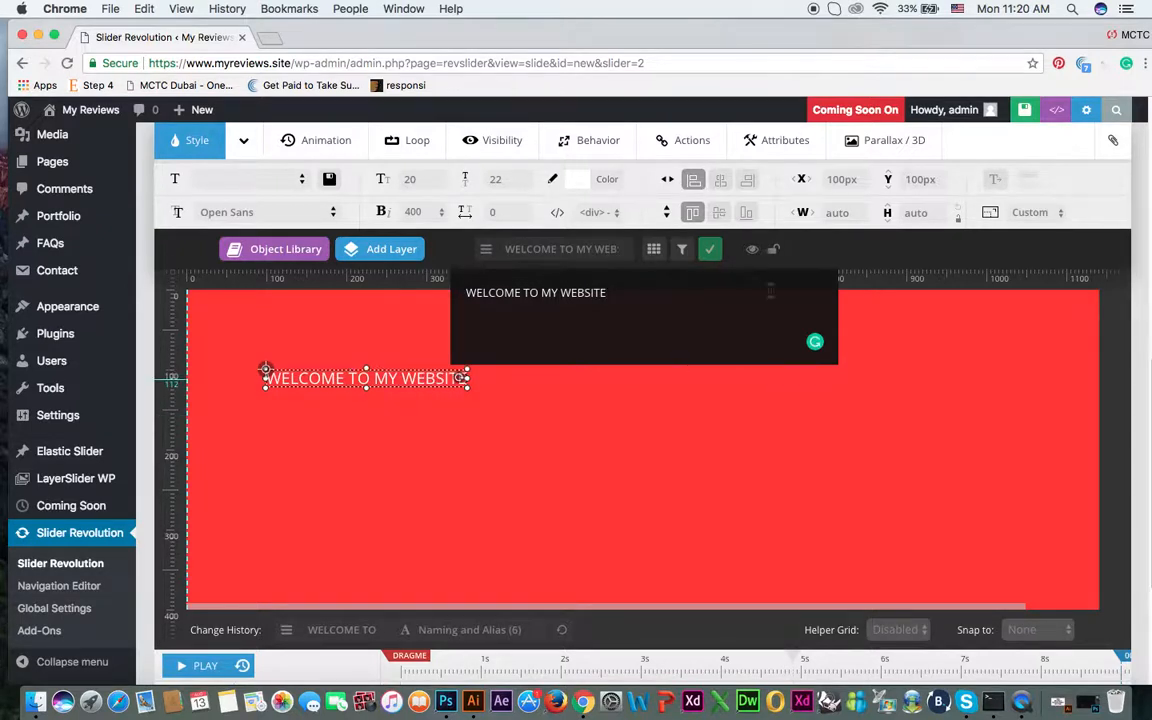
left_click(709, 251)
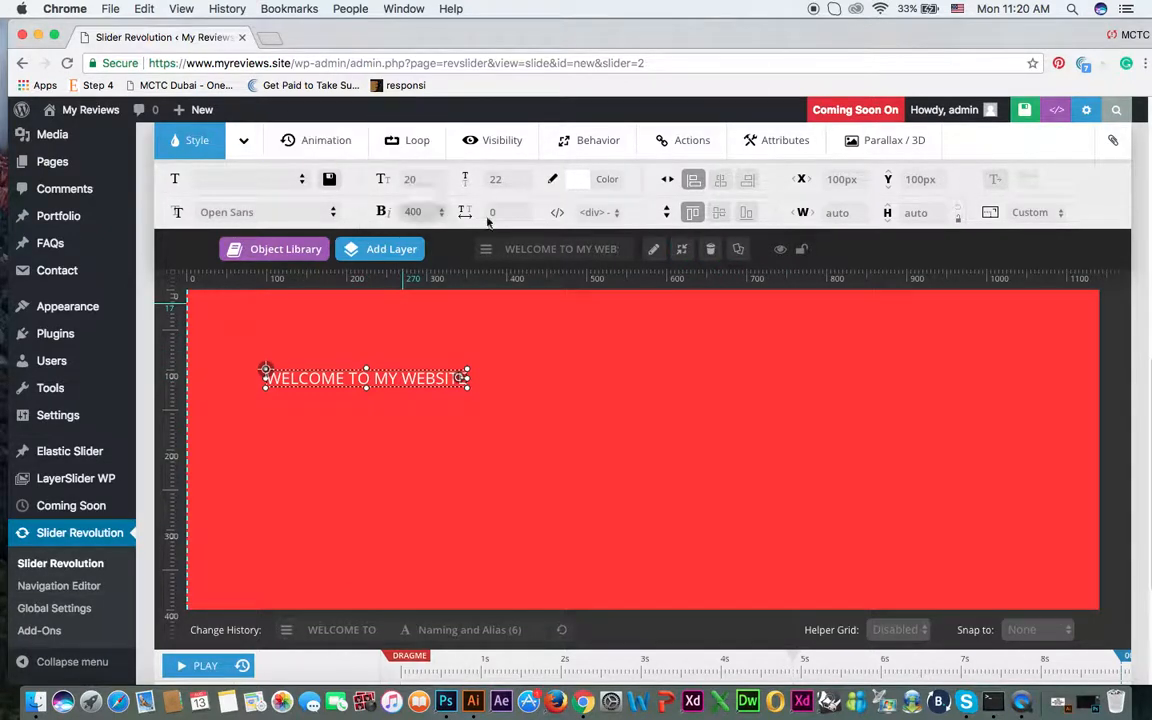
Apply the Sports-DisplayFat style to the welcome text layer and set its font size to 50px
left_click(416, 180)
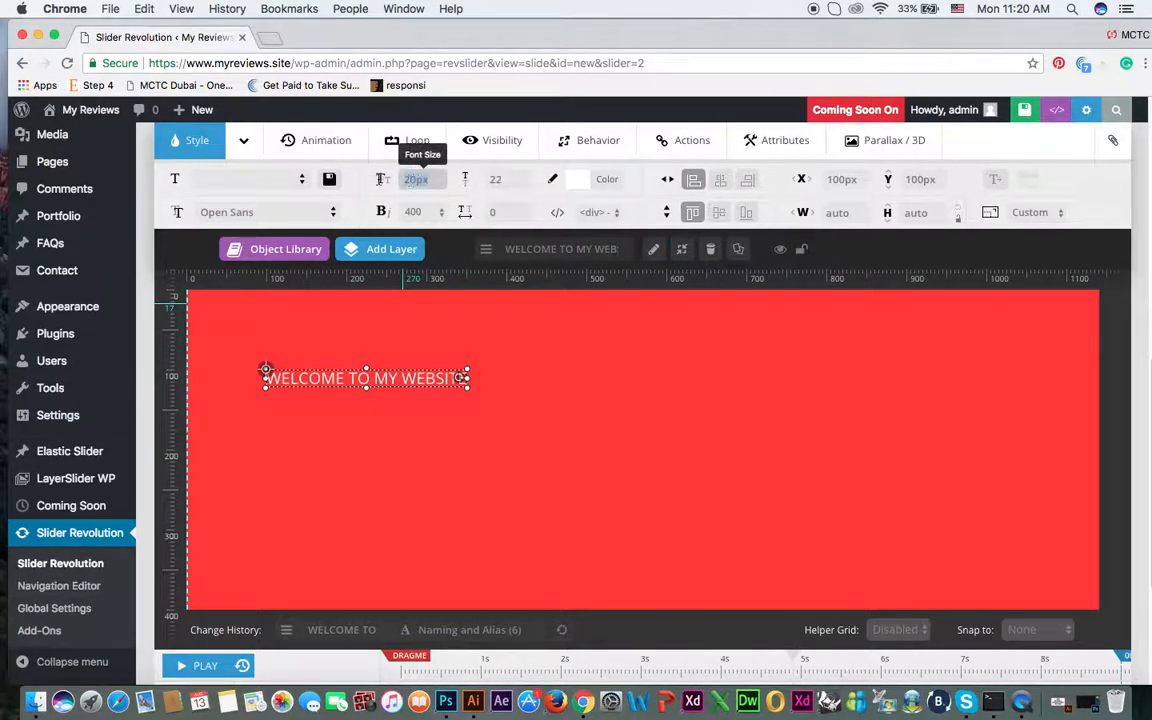
type("50px")
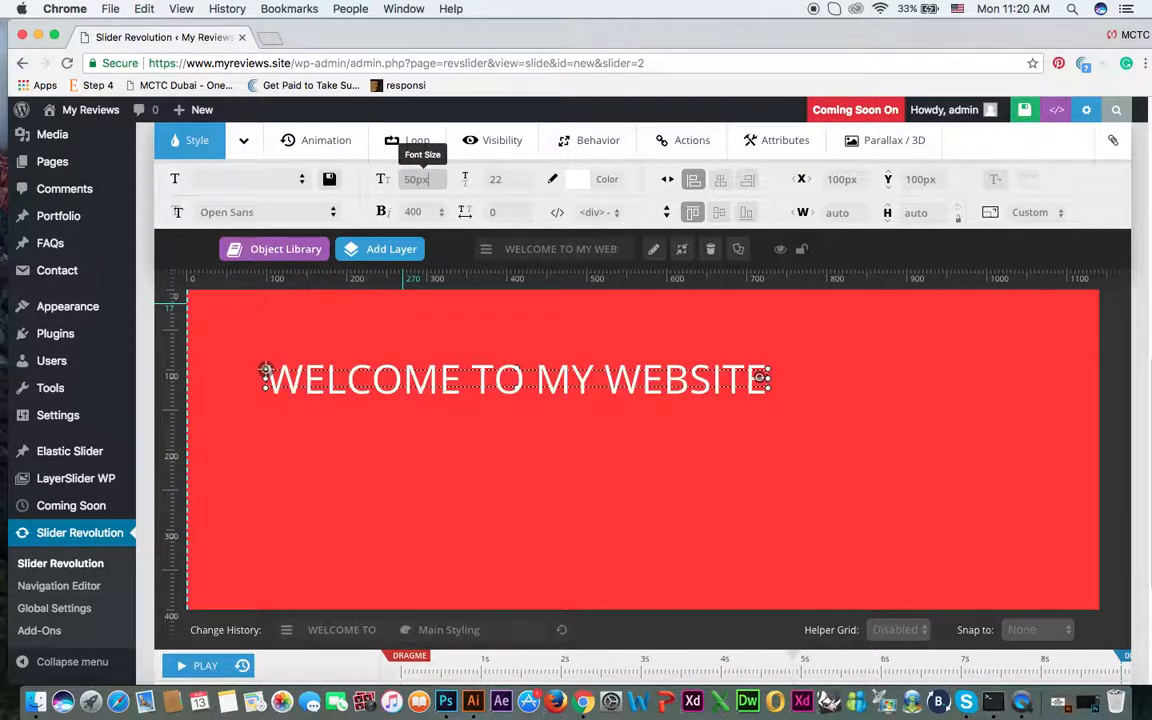
left_click(302, 180)
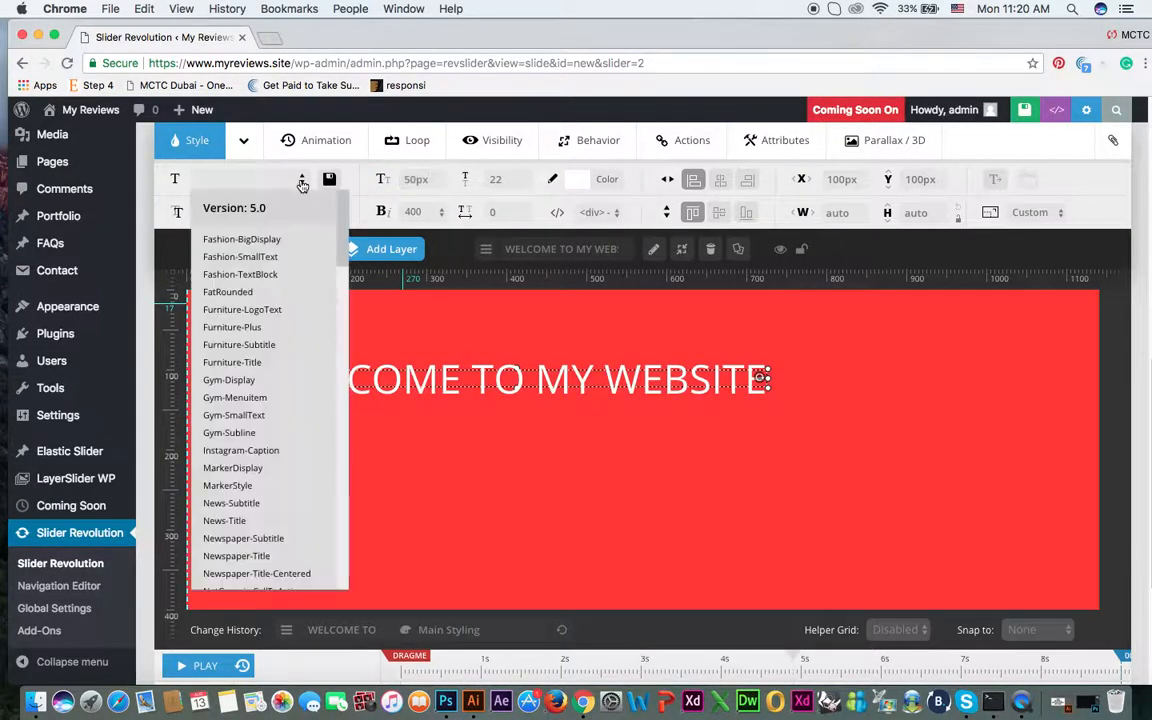
scroll(320, 320, "down", 10)
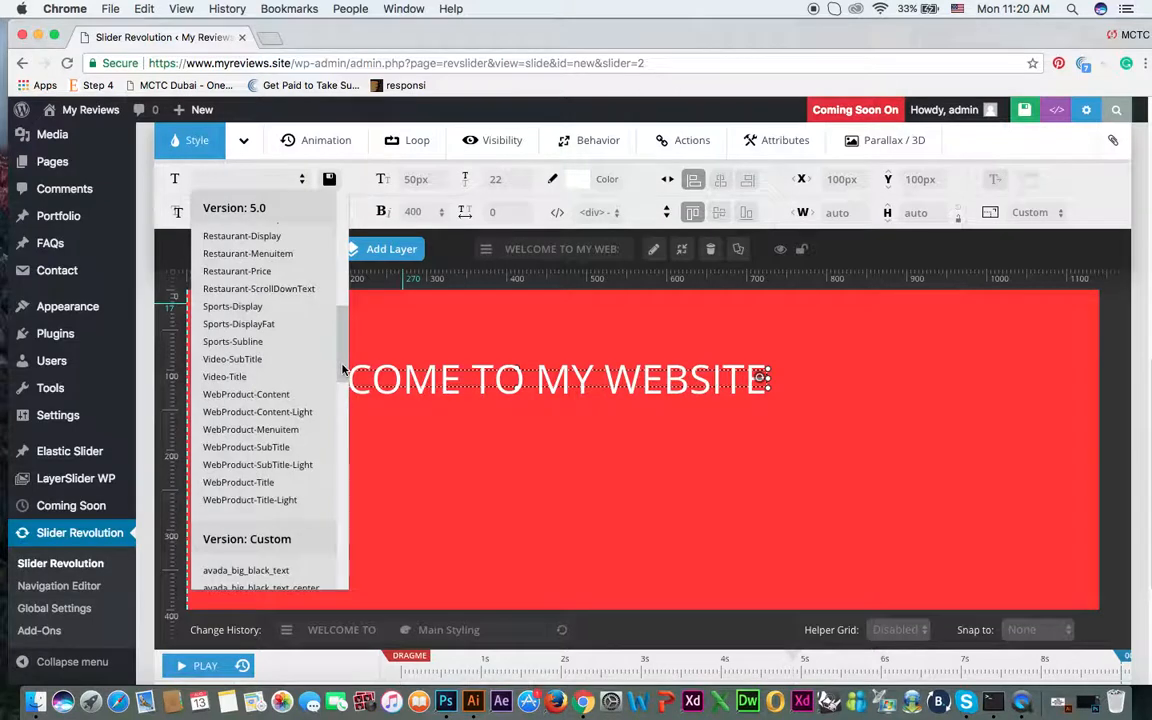
mouse_move(296, 324)
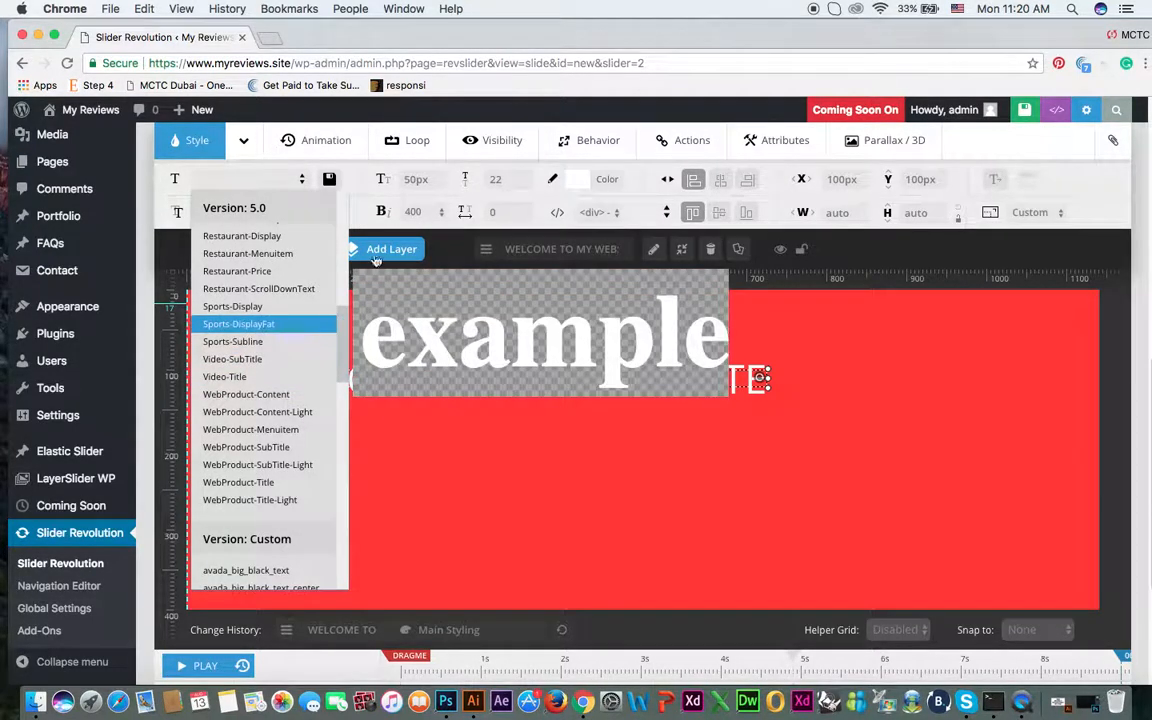
left_click(296, 324)
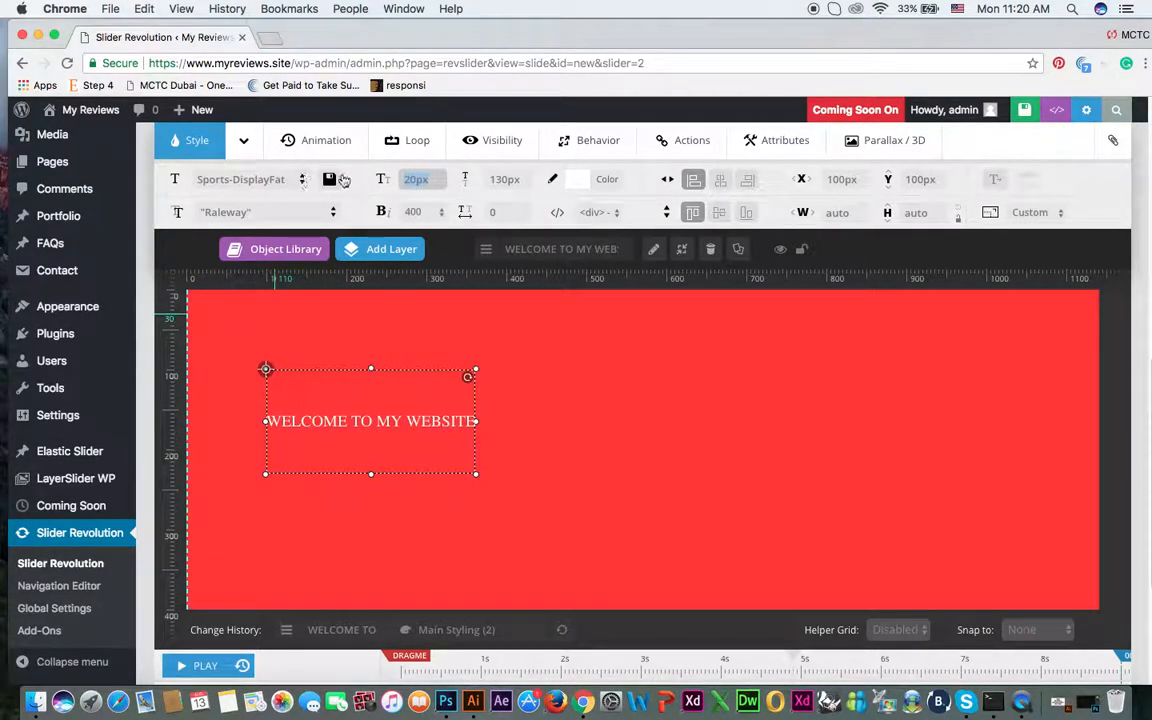
type("50")
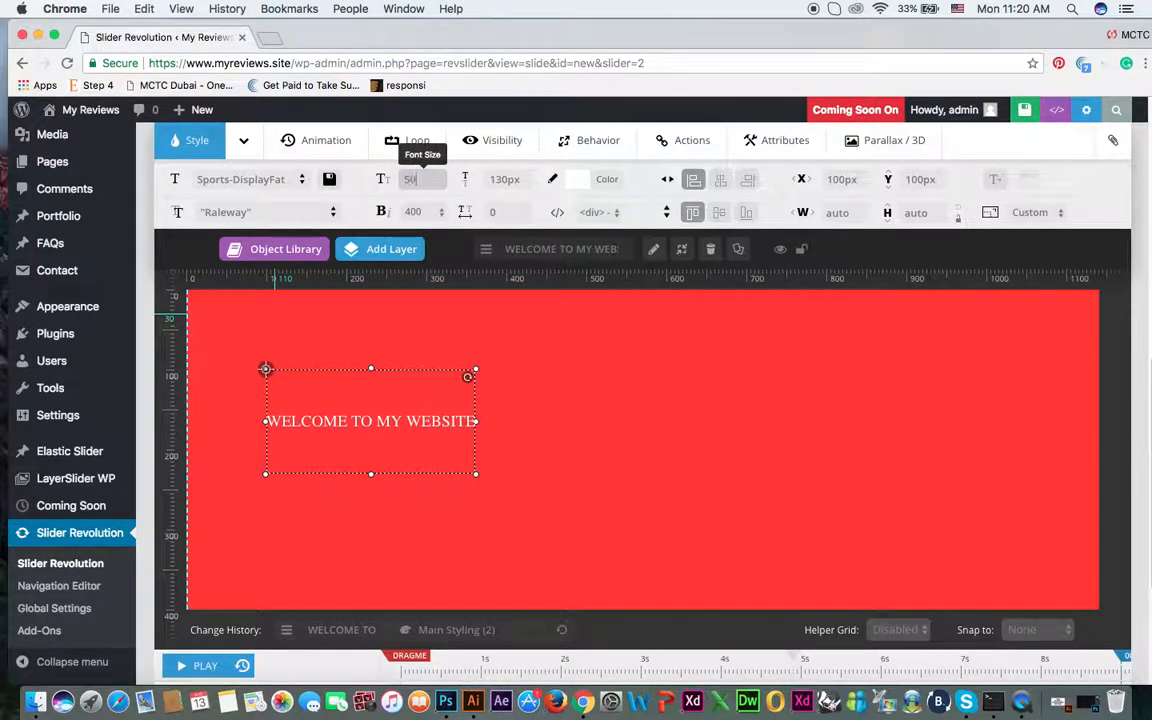
left_click(607, 455)
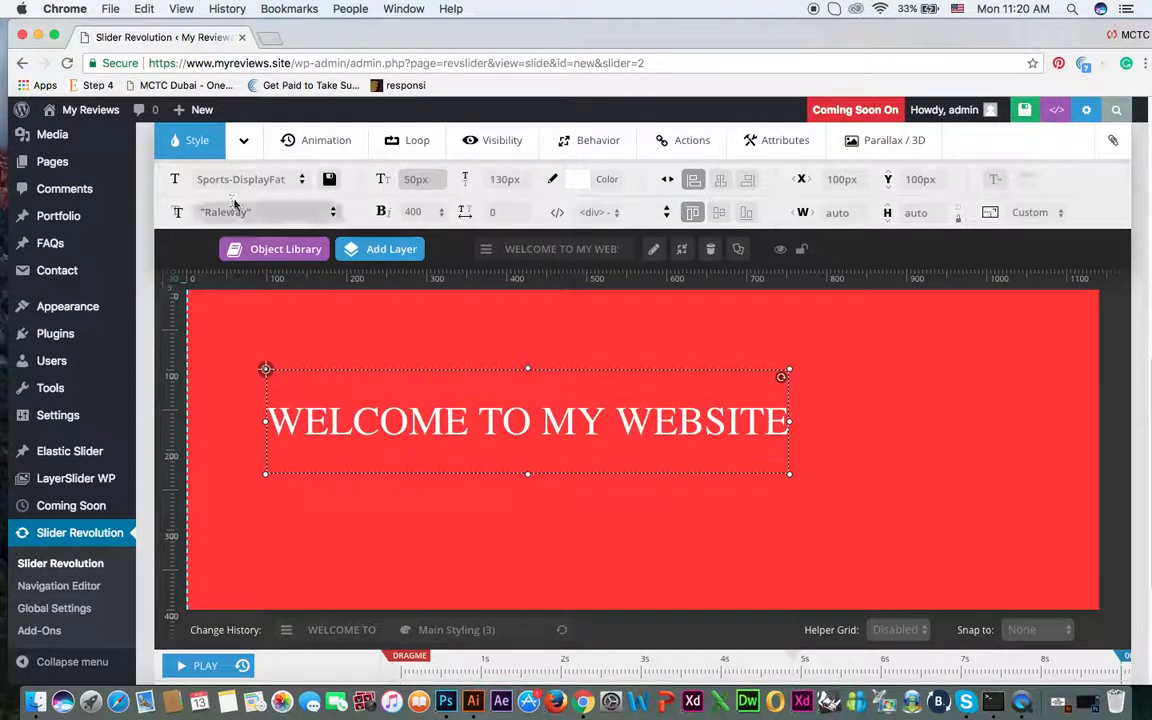
Try the Gilda Display Google font on the welcome text, and settle on the Shanti font
left_click(337, 217)
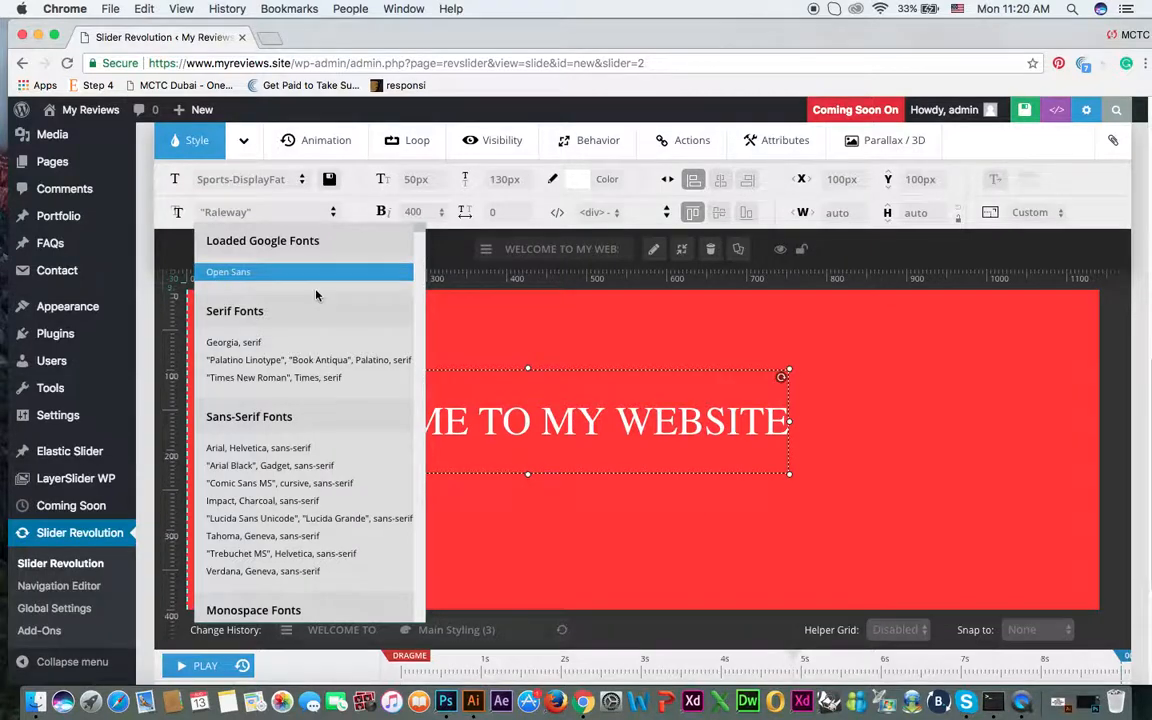
left_click_drag(419, 230, 419, 406)
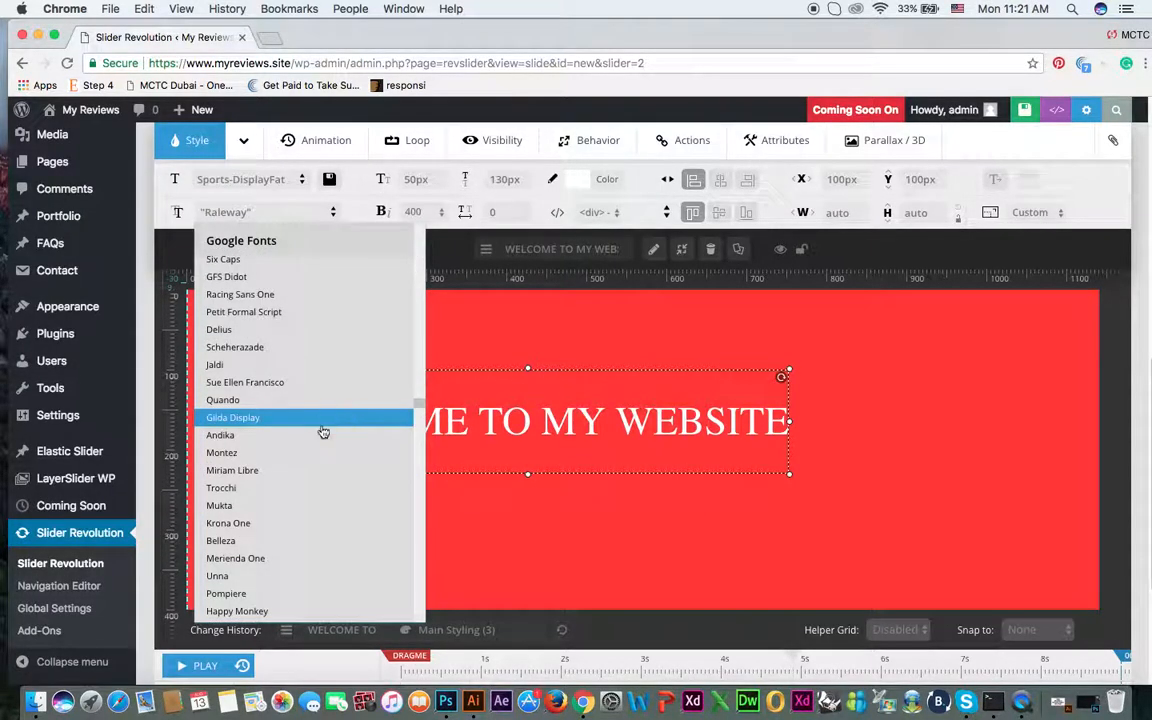
left_click(330, 418)
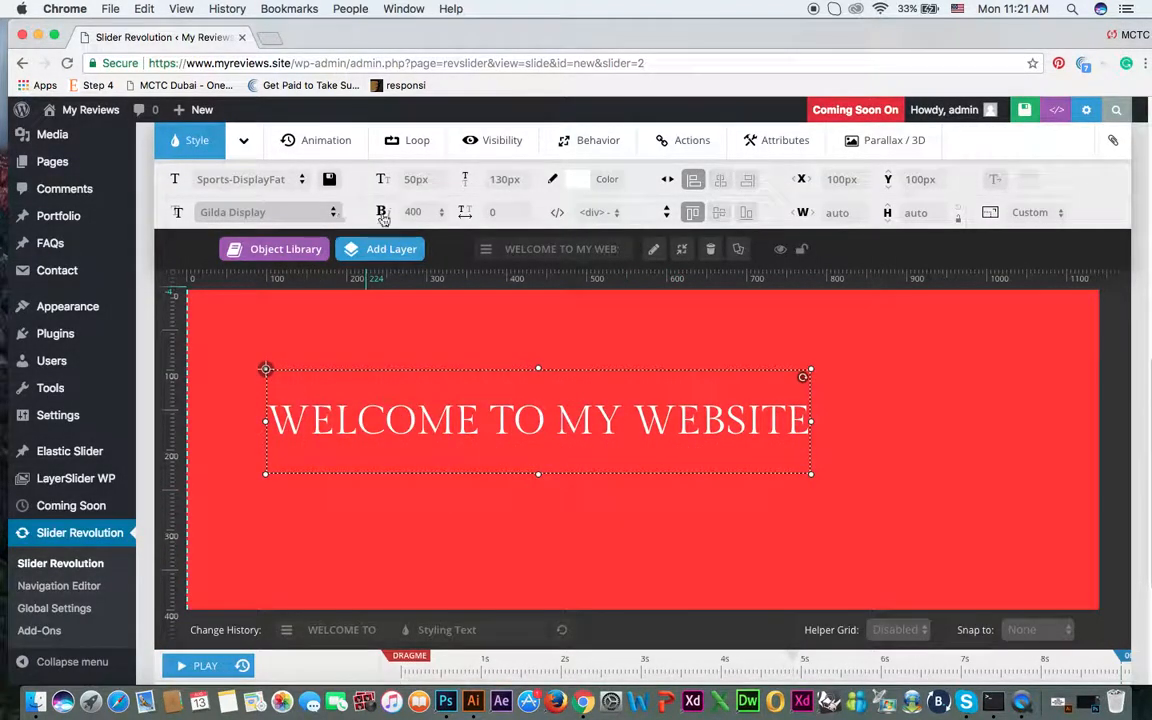
left_click(333, 212)
left_click_drag(424, 242, 419, 478)
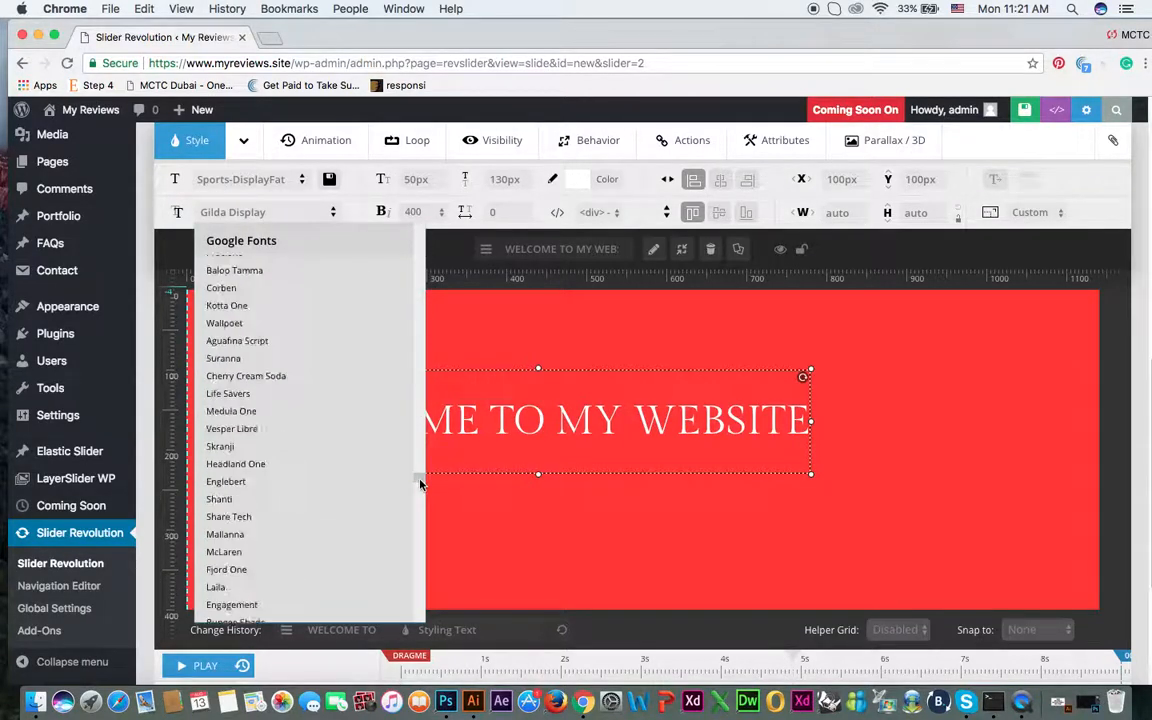
left_click(298, 498)
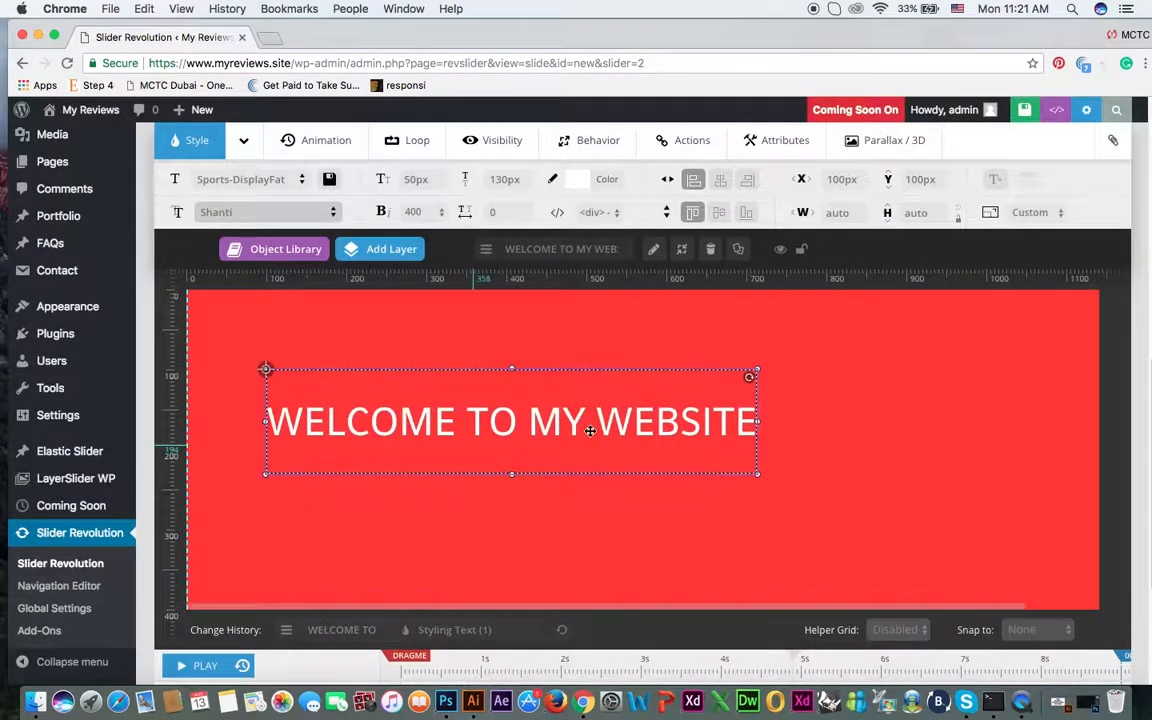
left_click(303, 180)
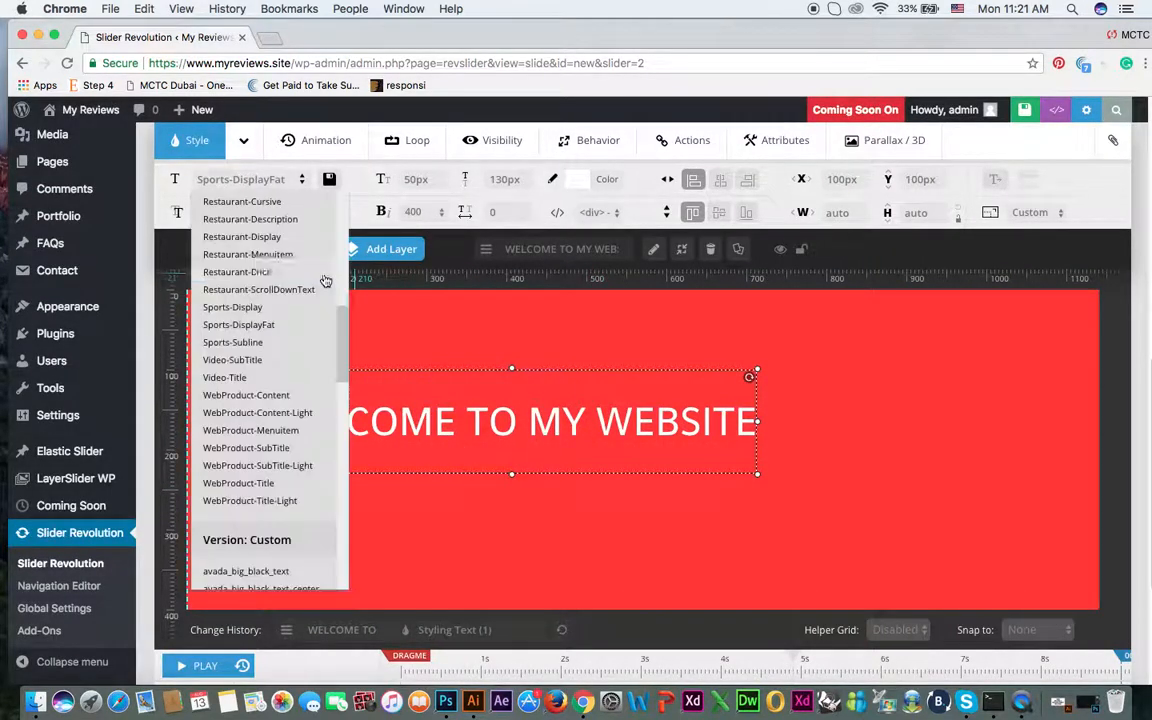
left_click_drag(334, 278, 337, 215)
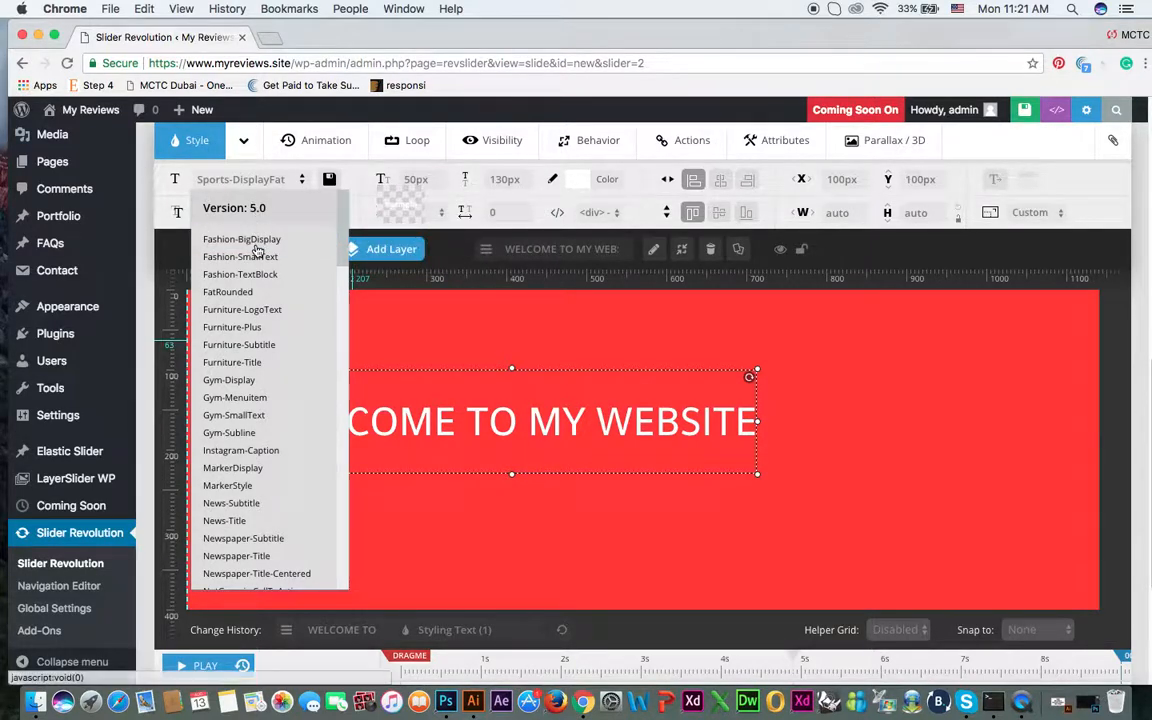
left_click(311, 298)
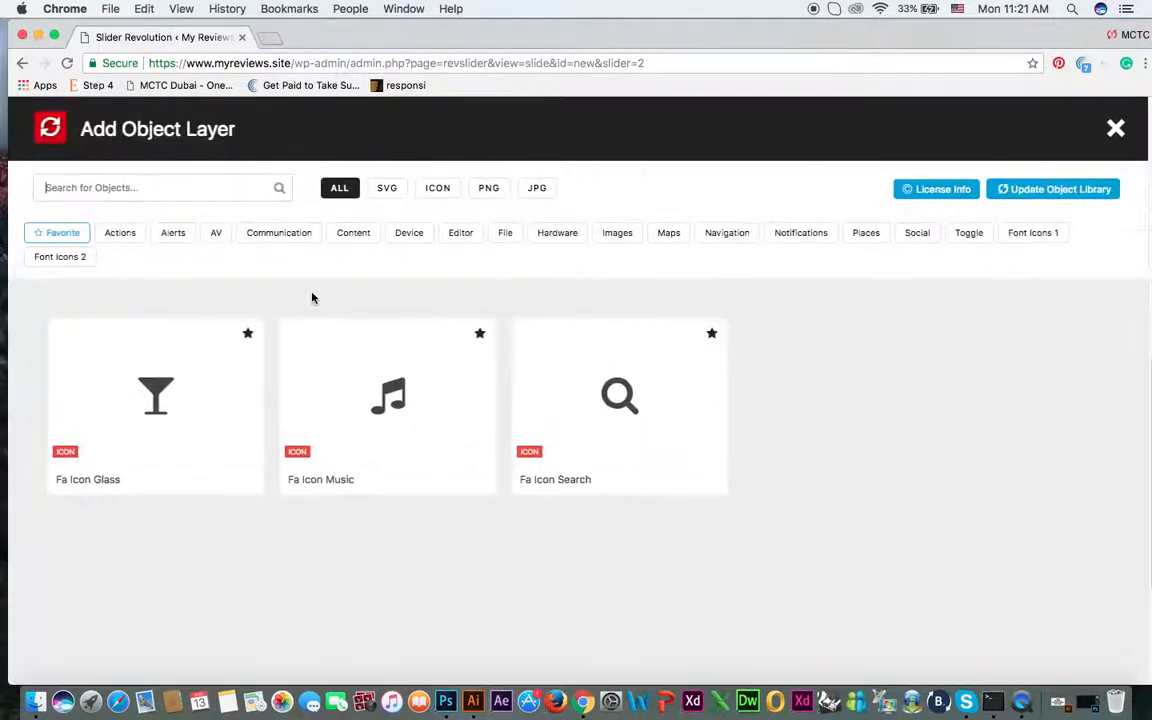
left_click(1115, 130)
Move the welcome text up to a Y position of 13px, try the horizontal alignments, and align it to the center
left_click_drag(503, 419, 626, 348)
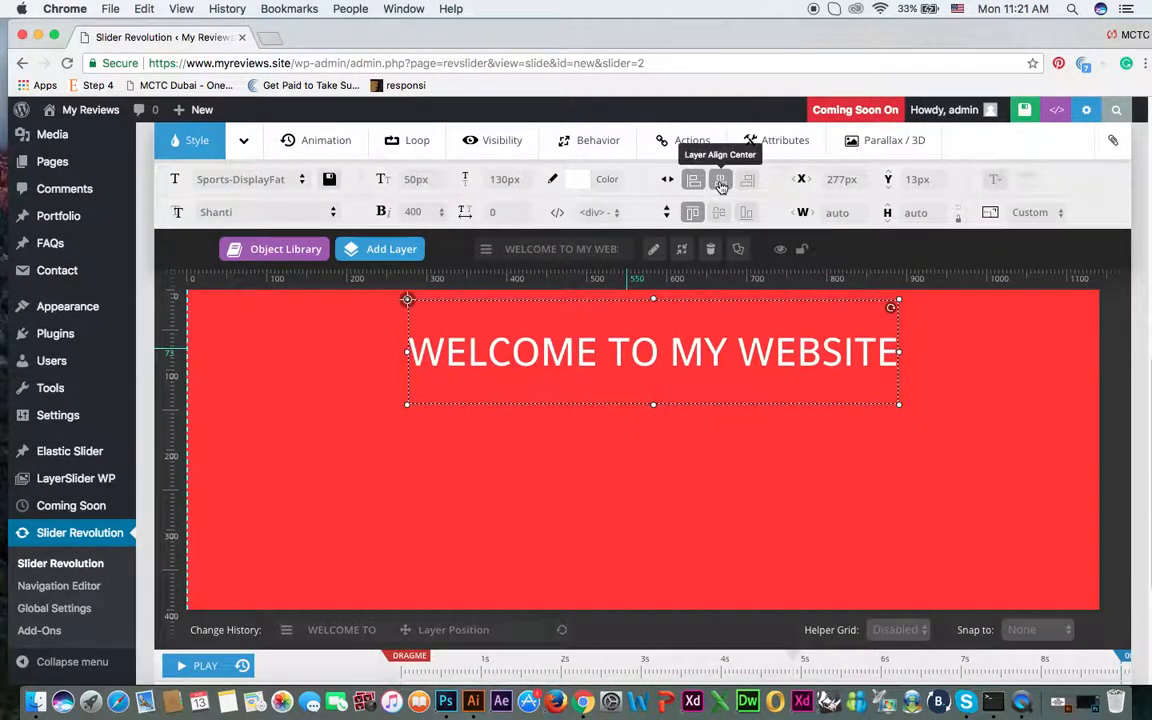
left_click(721, 182)
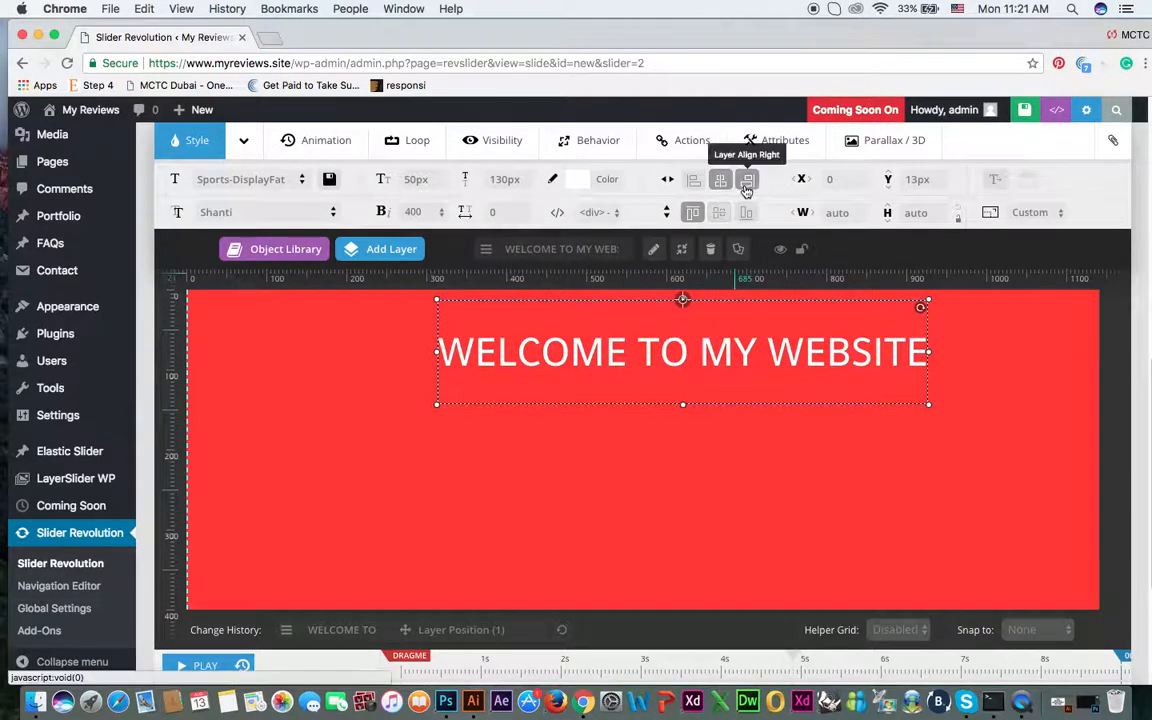
left_click(746, 186)
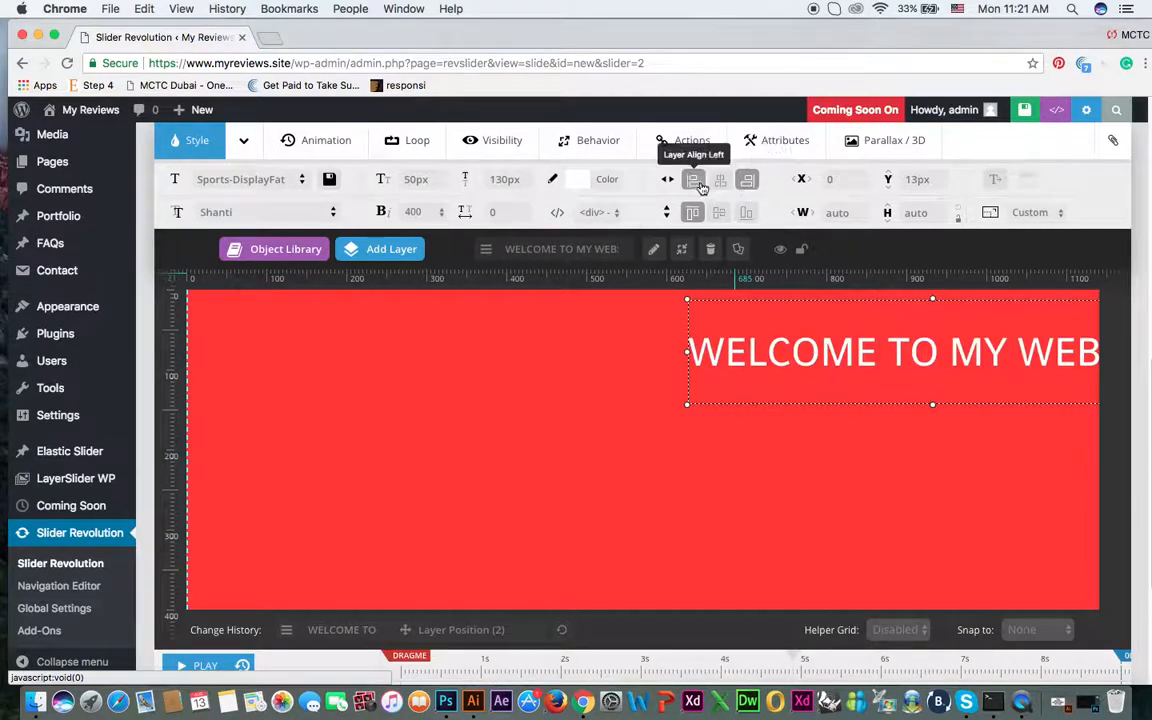
left_click(695, 184)
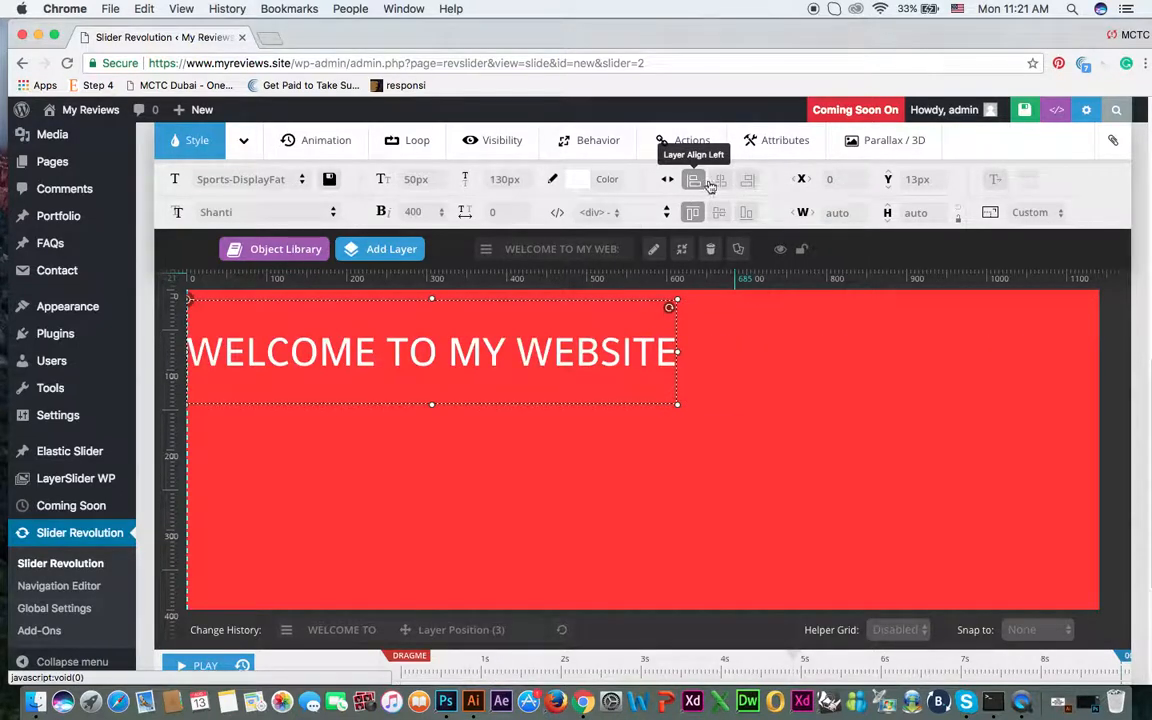
left_click(718, 182)
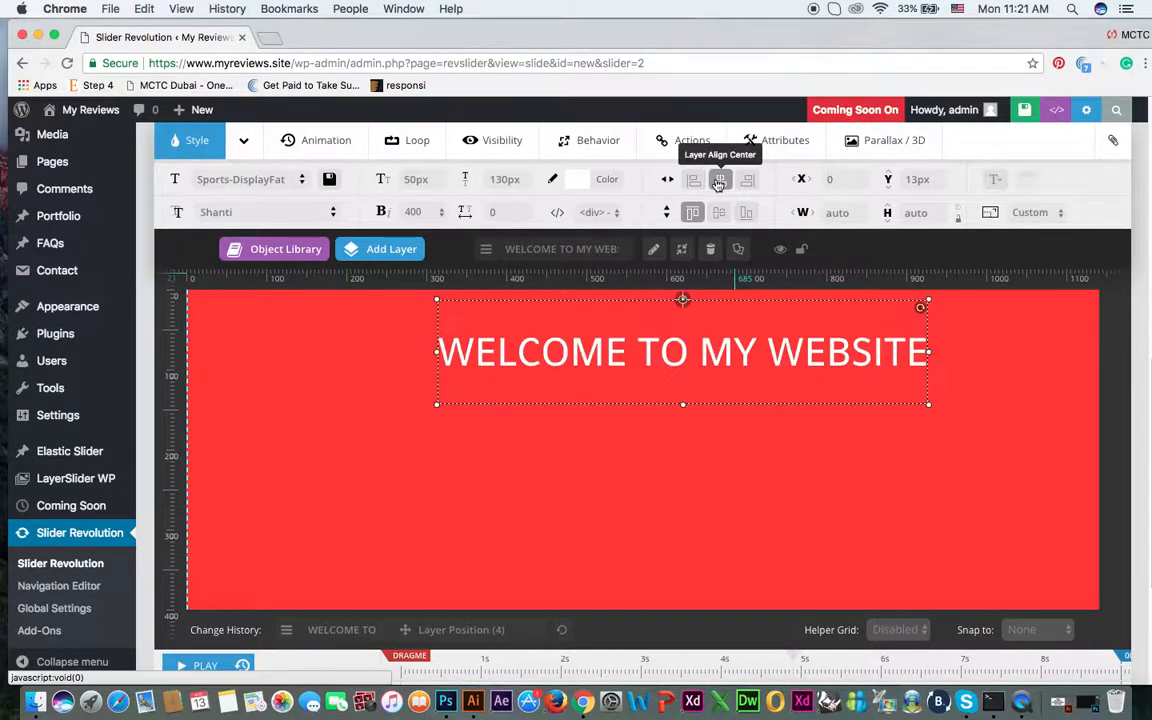
left_click(920, 443)
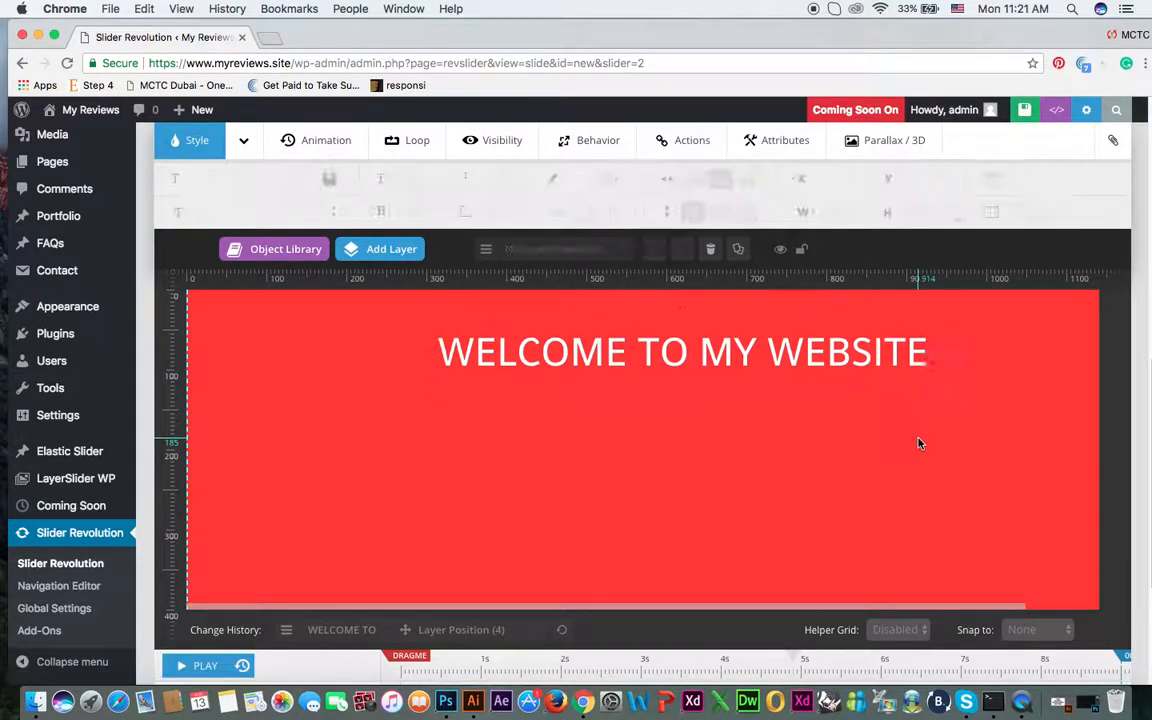
Give the welcome text layer a Long-From-Right start animation with a speed of 1500 ms
left_click(727, 357)
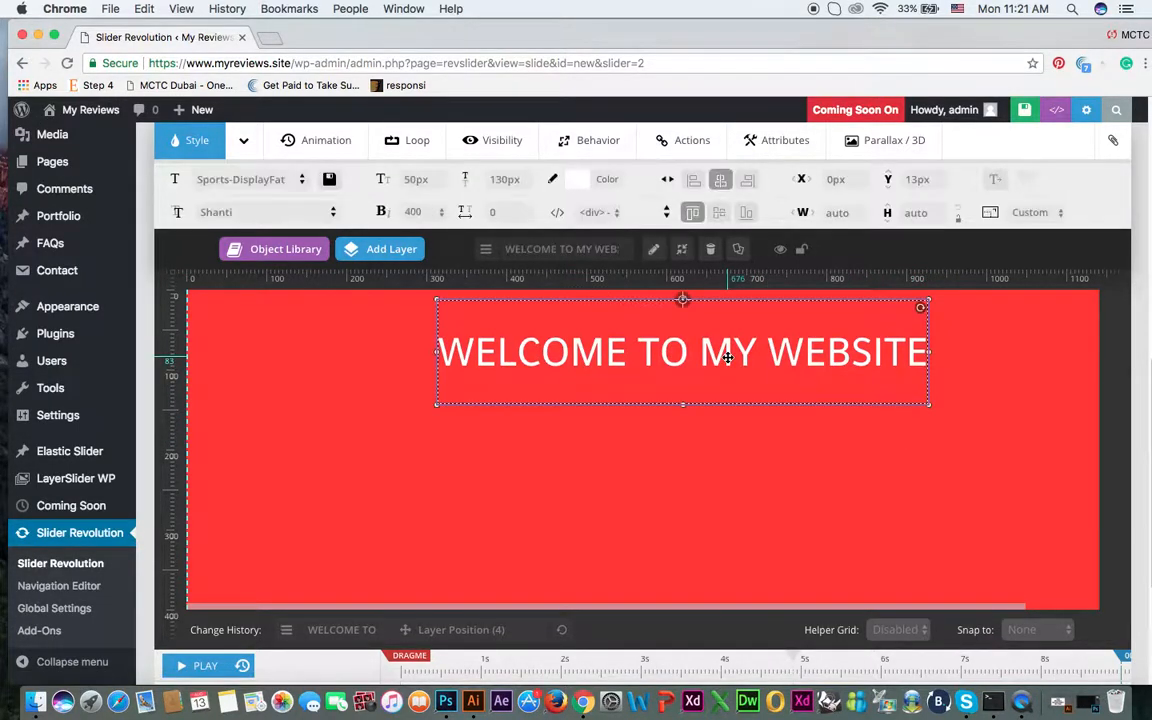
left_click(323, 149)
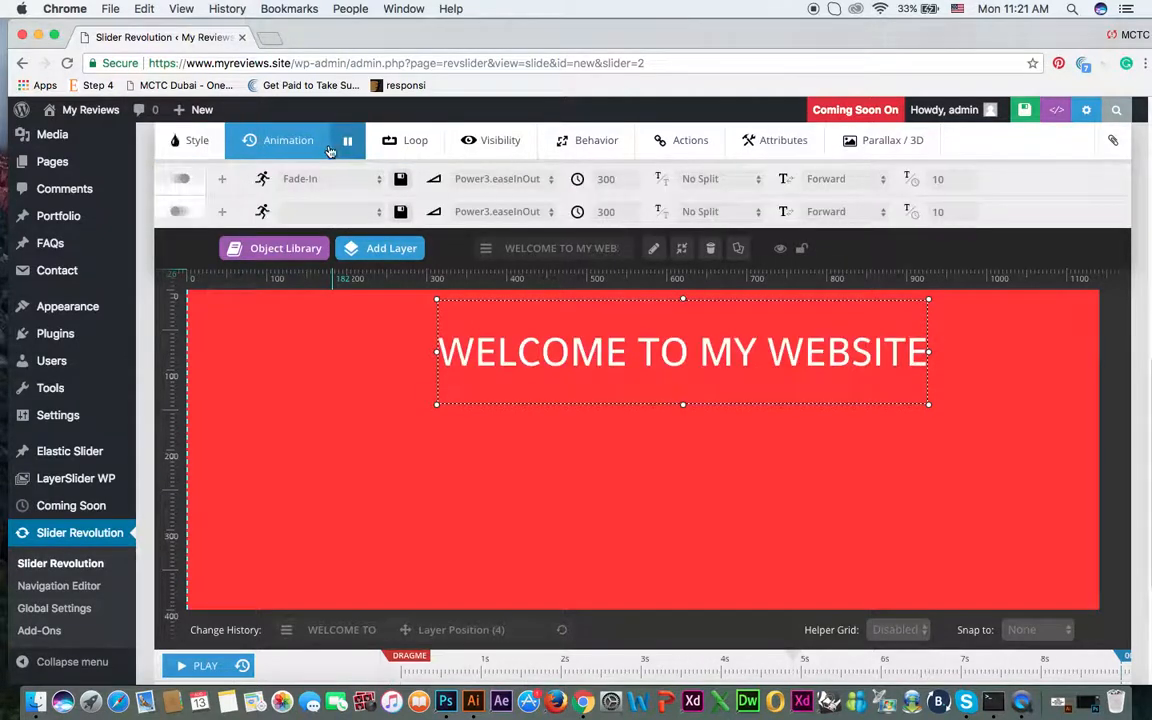
left_click(340, 182)
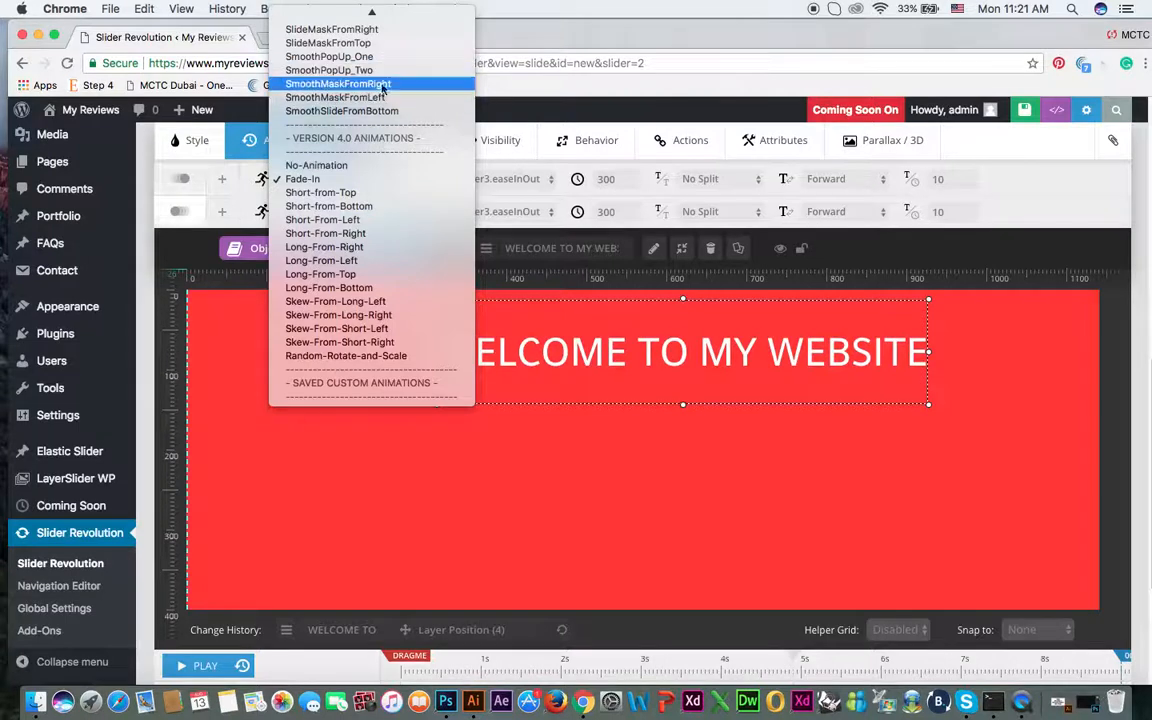
left_click(383, 247)
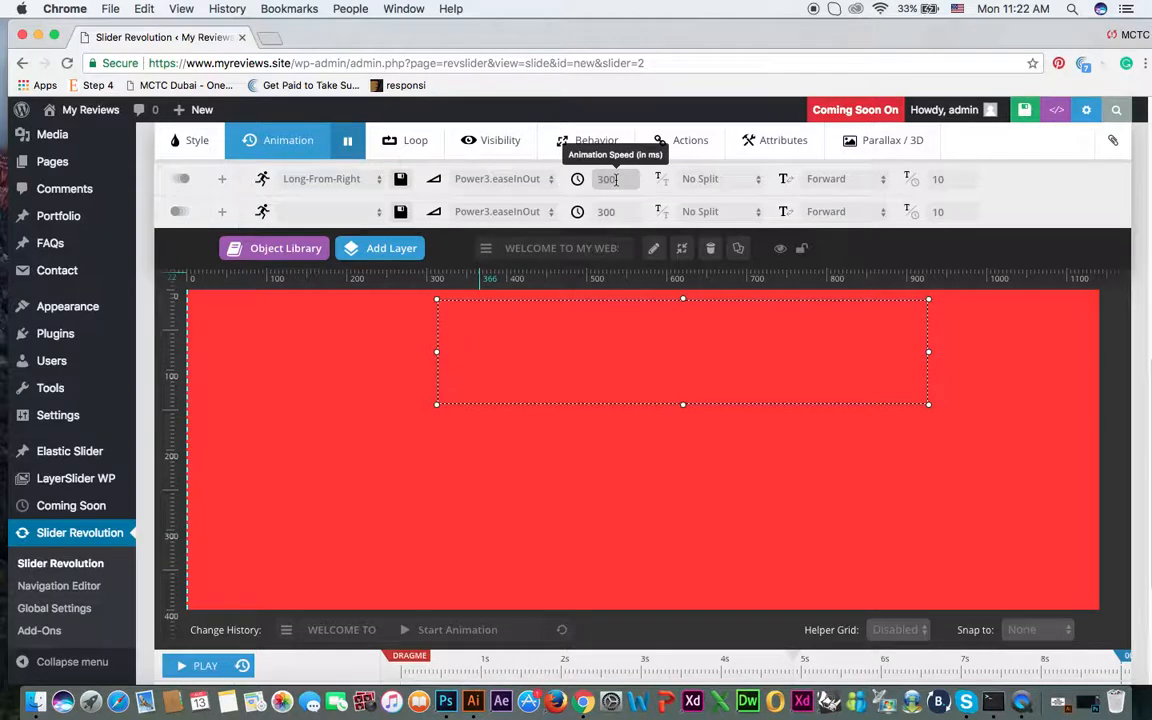
left_click_drag(616, 180, 581, 181)
type("1500")
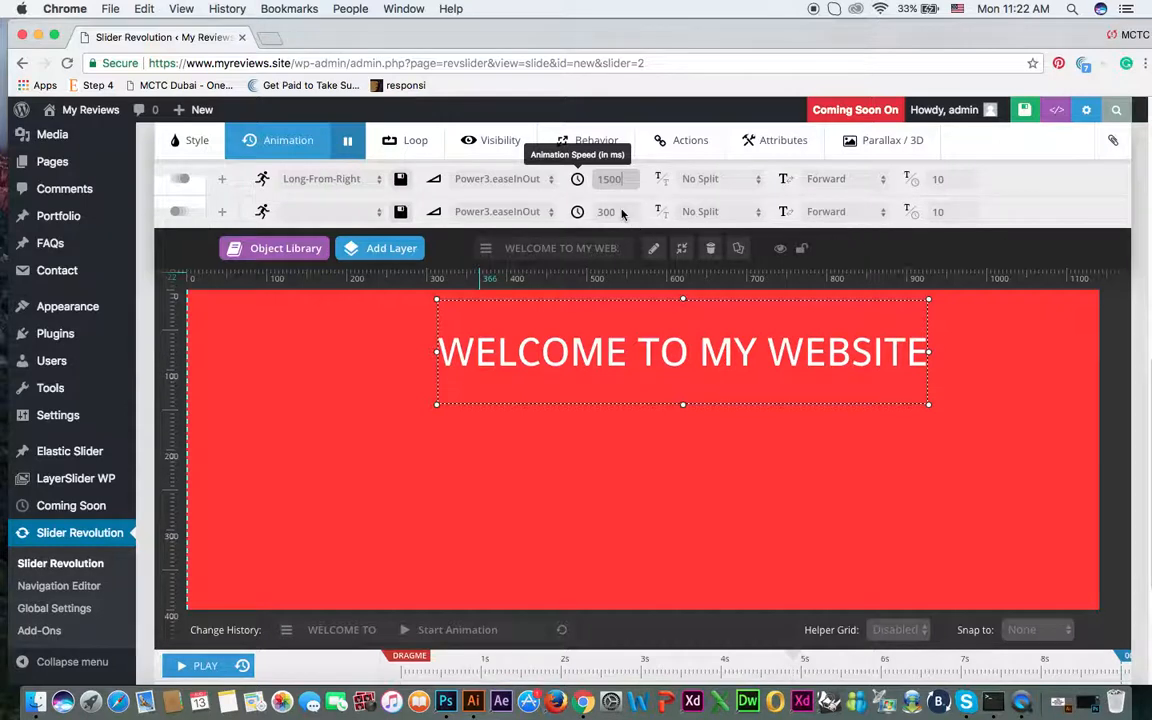
key("Tab")
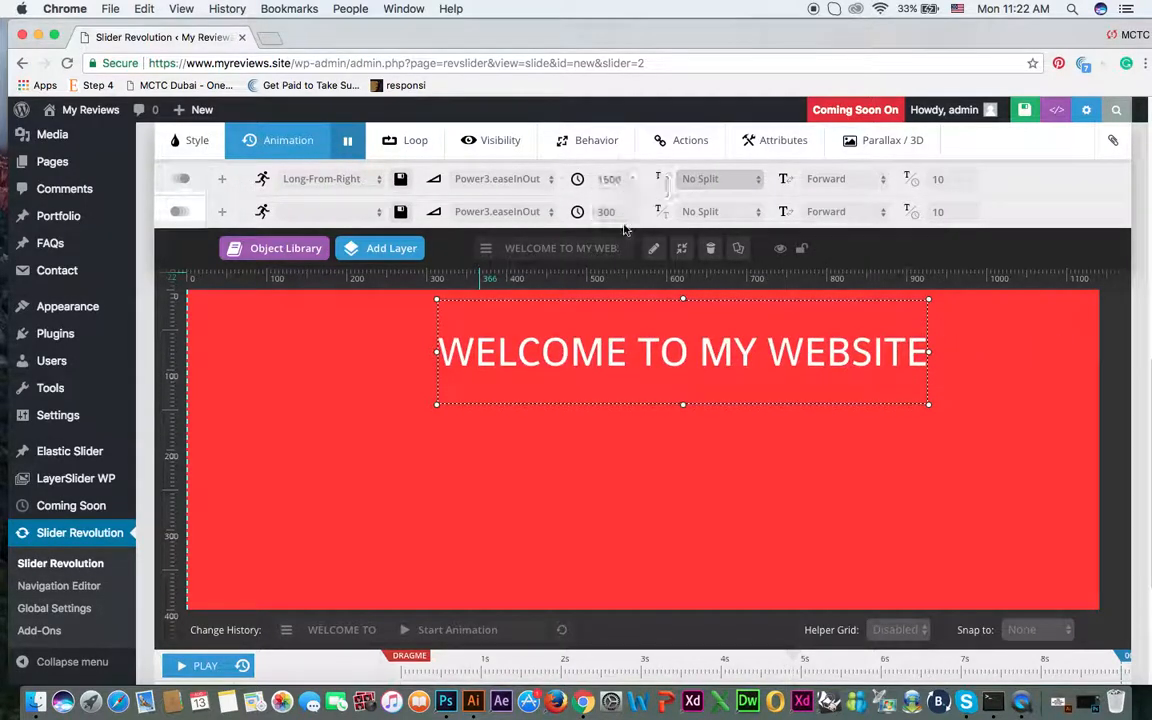
Set the welcome text's end animation speed to 1000 ms
double_click(616, 211)
type("1000")
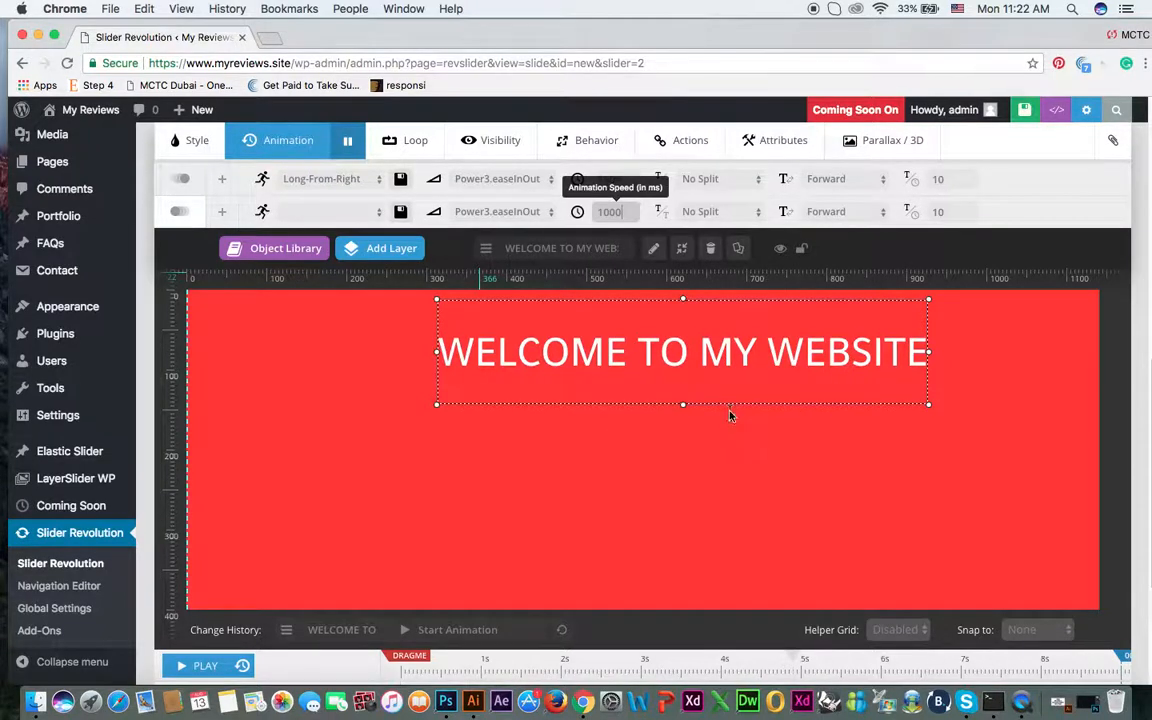
key("Tab")
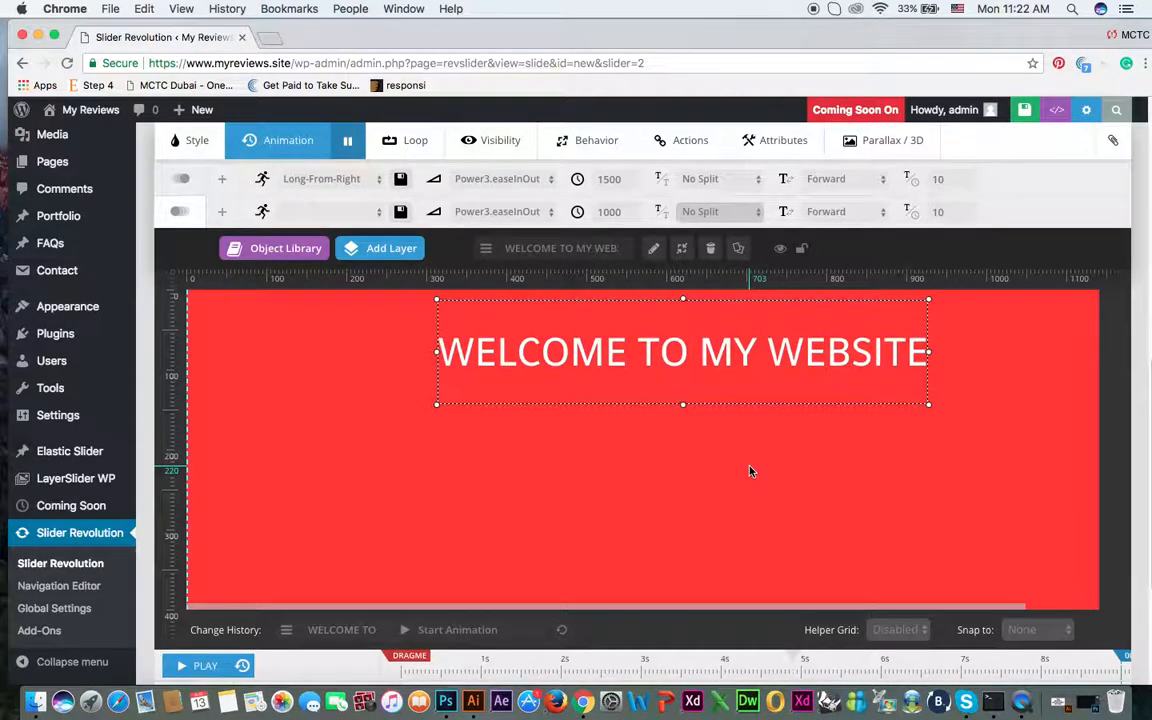
Add an image layer with the 150 × 75 logo from the media library and place it near the slide's center
mouse_move(399, 255)
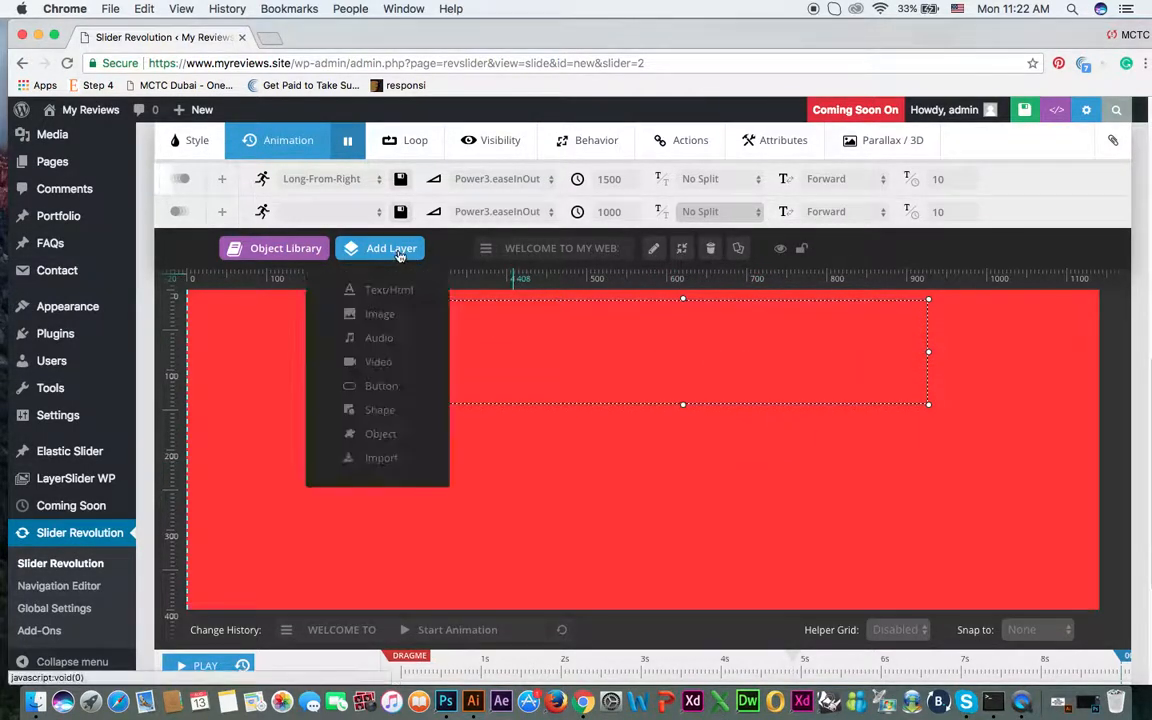
left_click(381, 314)
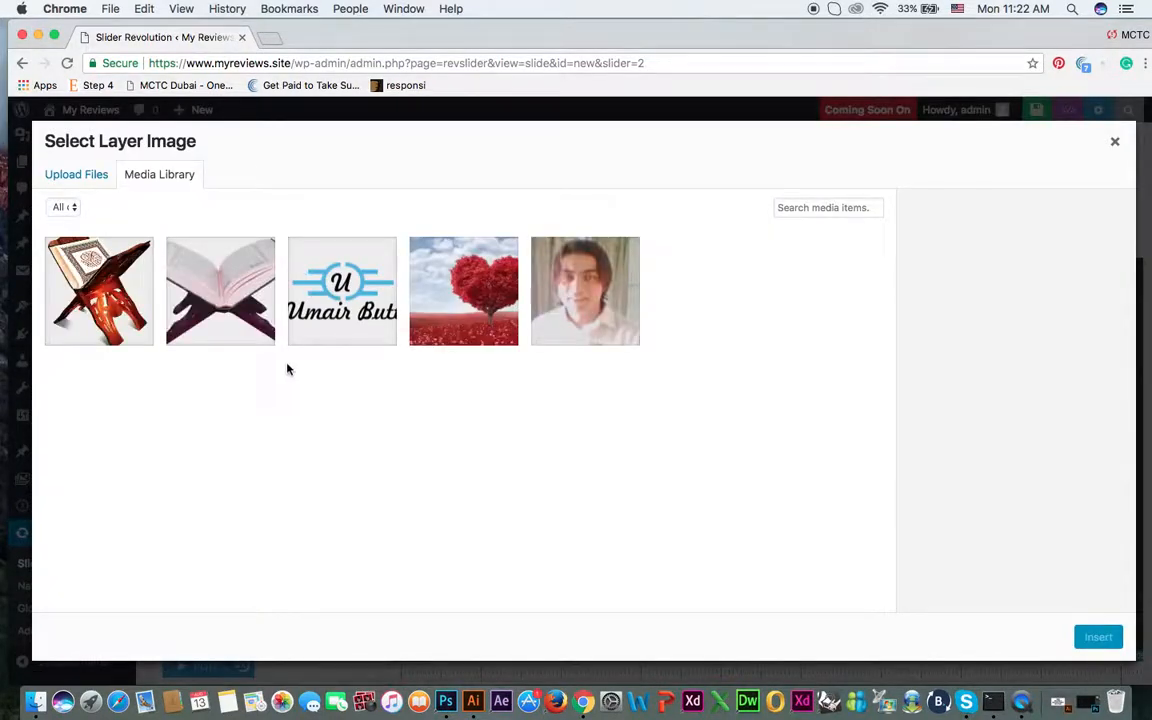
left_click(310, 327)
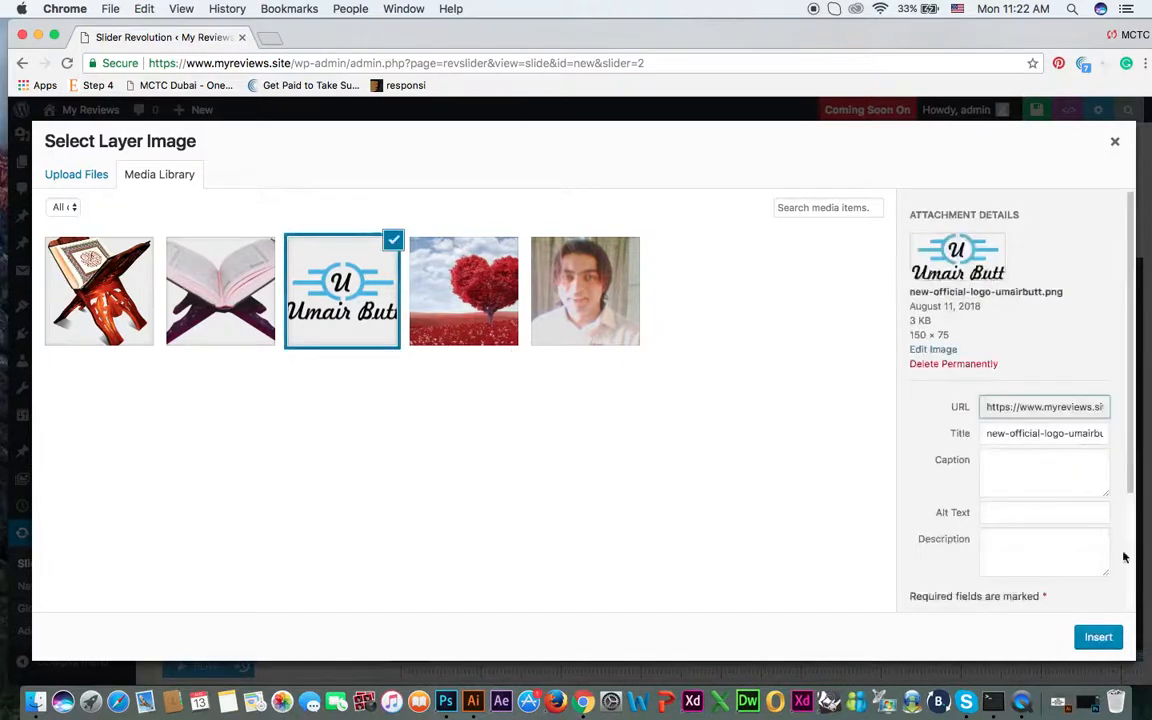
left_click(1102, 646)
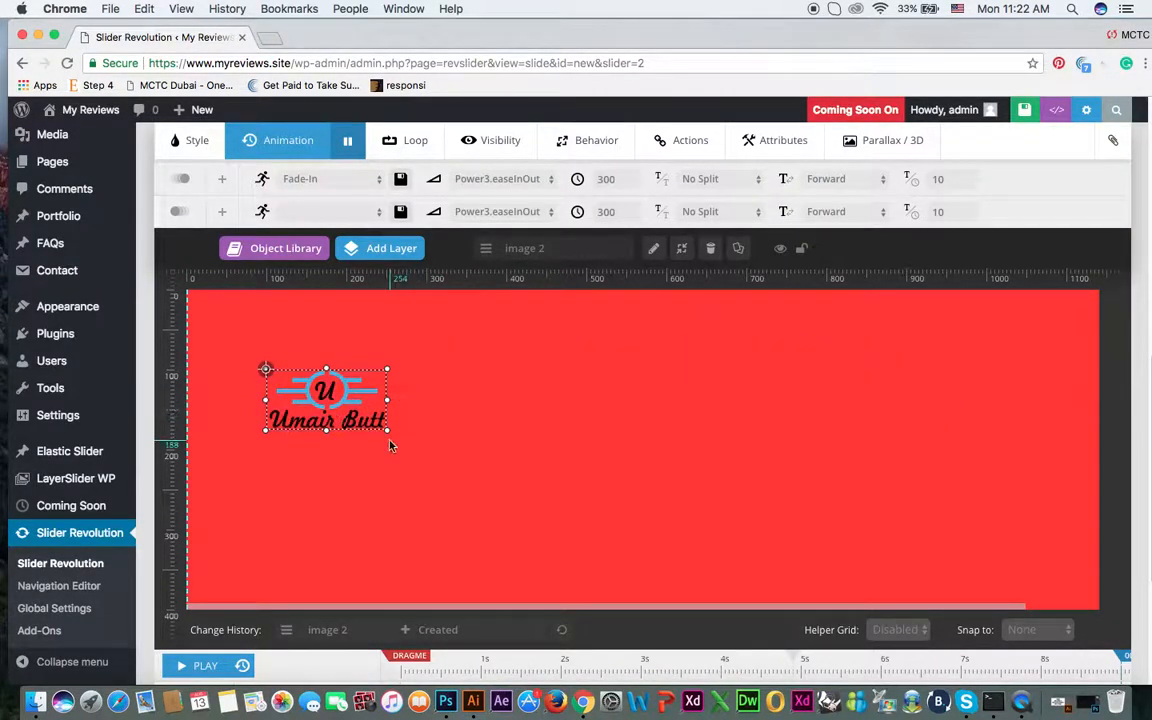
left_click_drag(364, 419, 435, 437)
left_click_drag(543, 442, 743, 384)
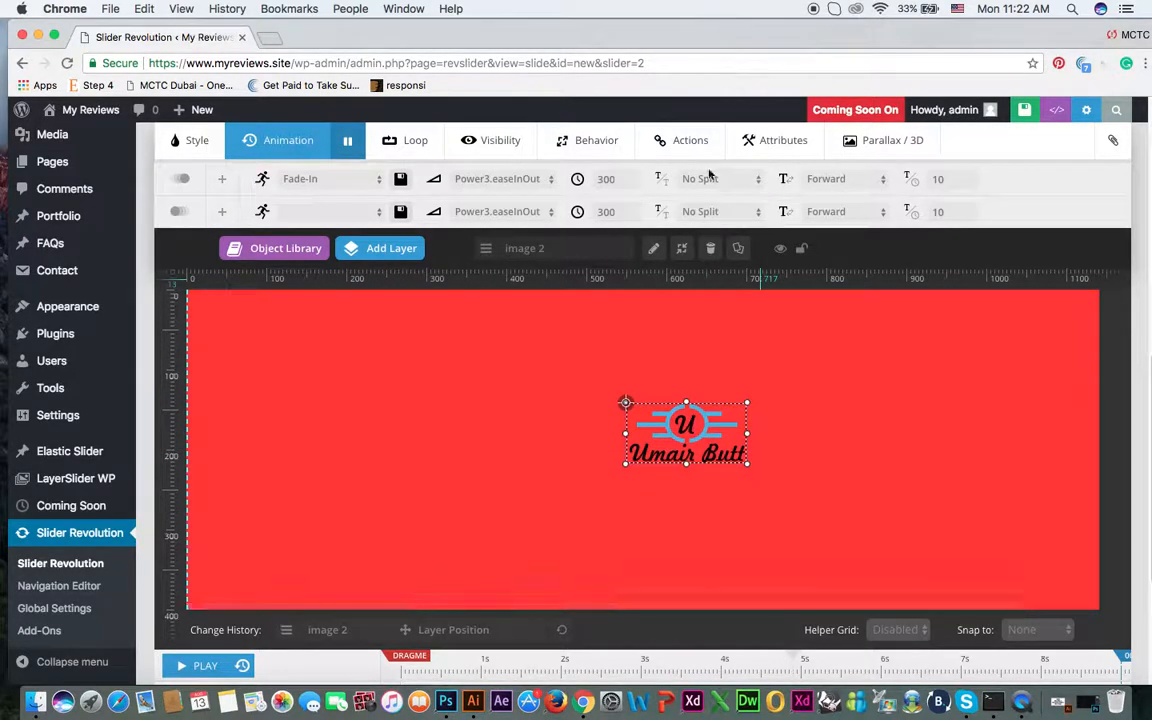
Center the logo image layer horizontally on the slide
left_click(186, 142)
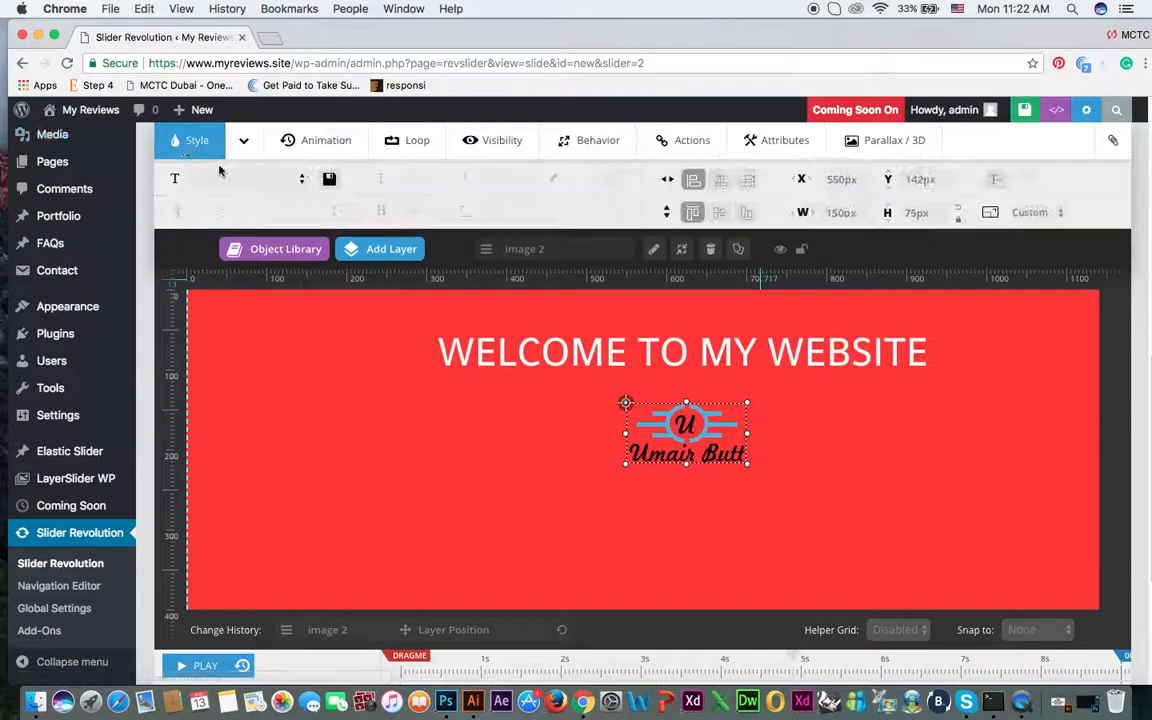
left_click(721, 181)
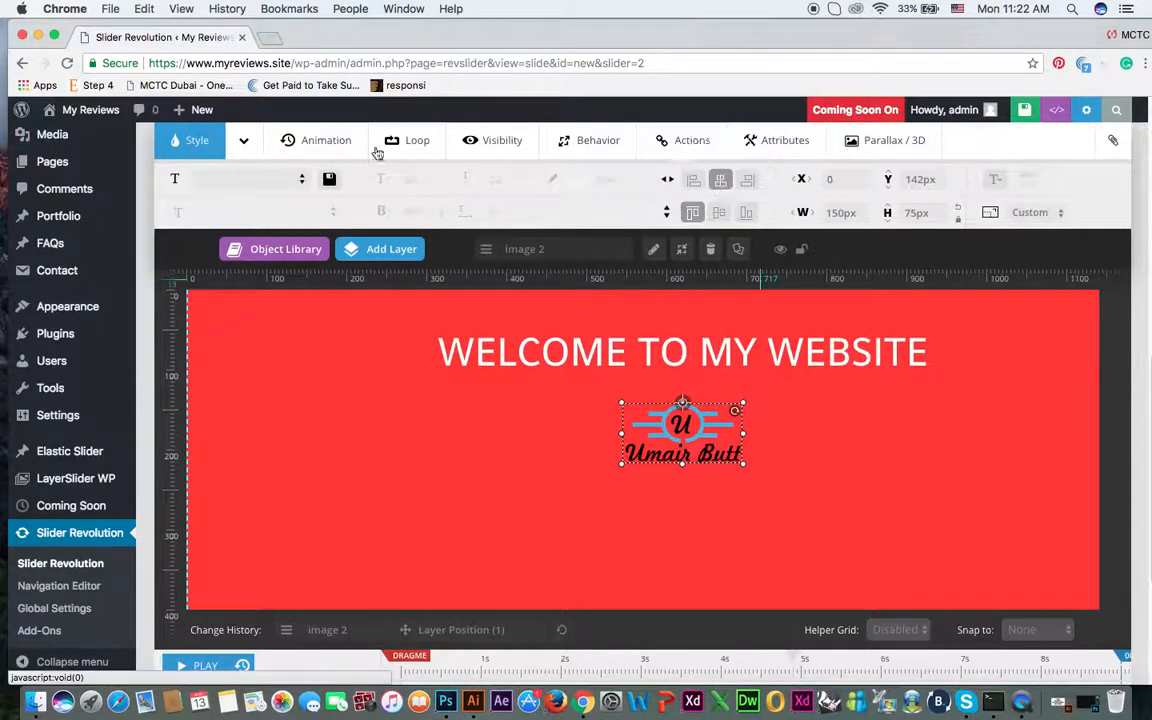
Give the logo image layer the RotateInFromBottom start animation and save the slide
left_click(321, 150)
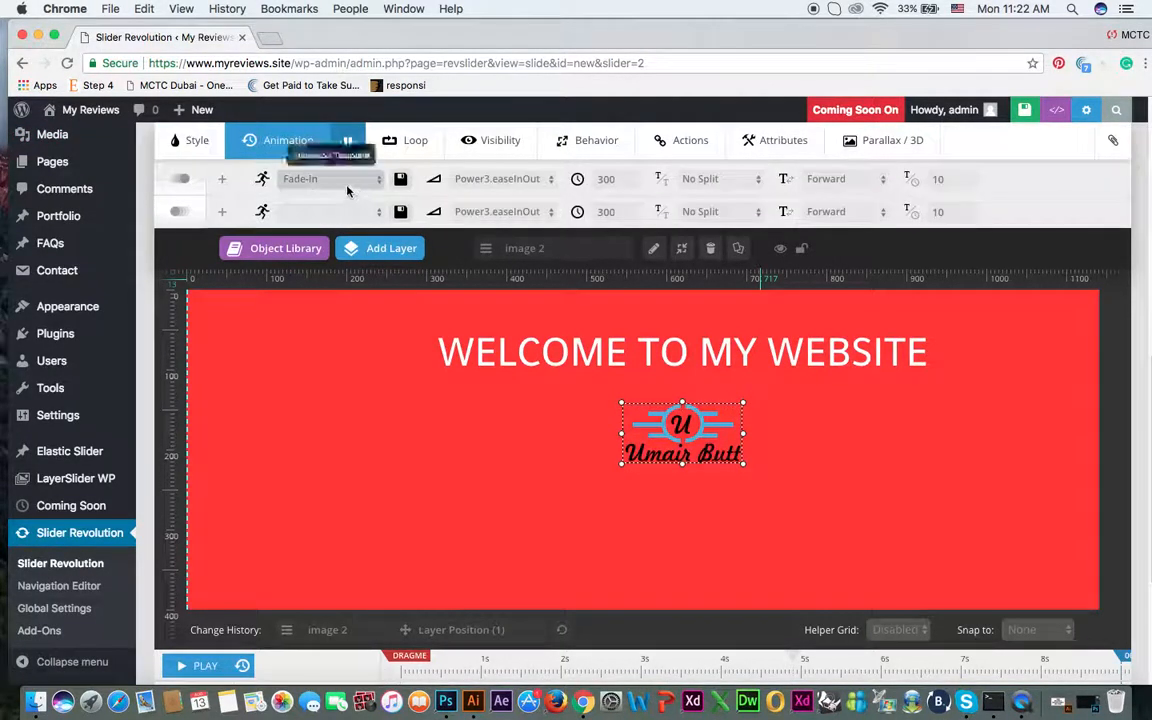
left_click(316, 176)
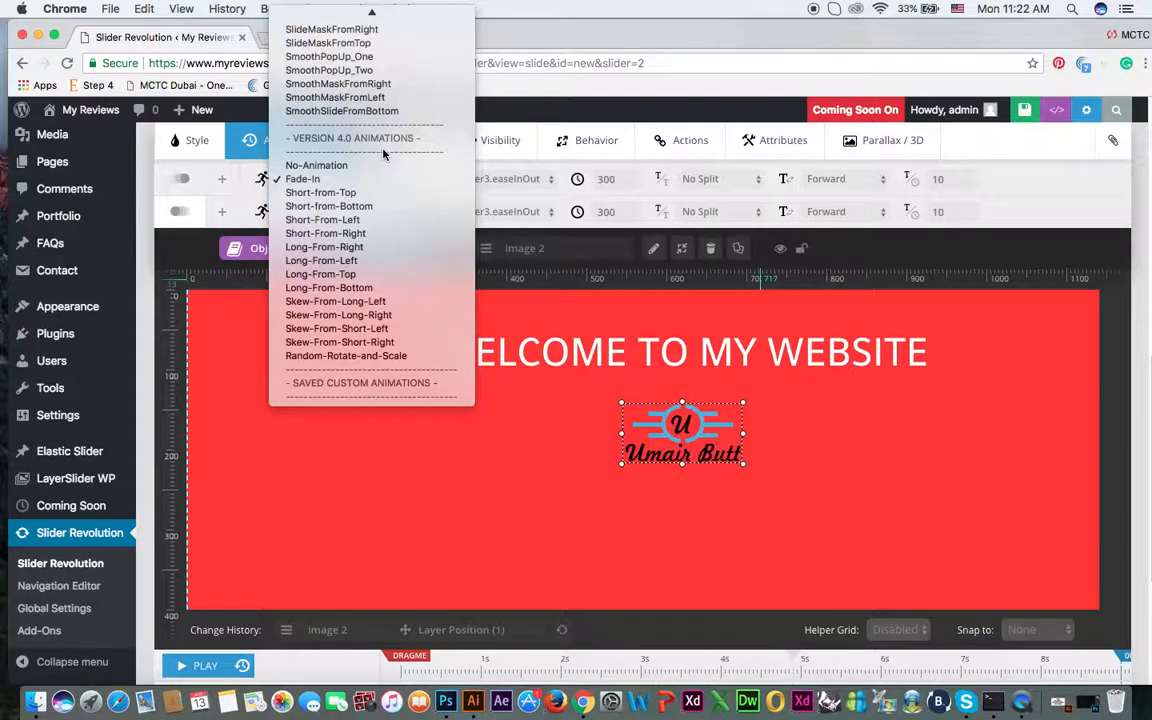
scroll(380, 150, "up", 5)
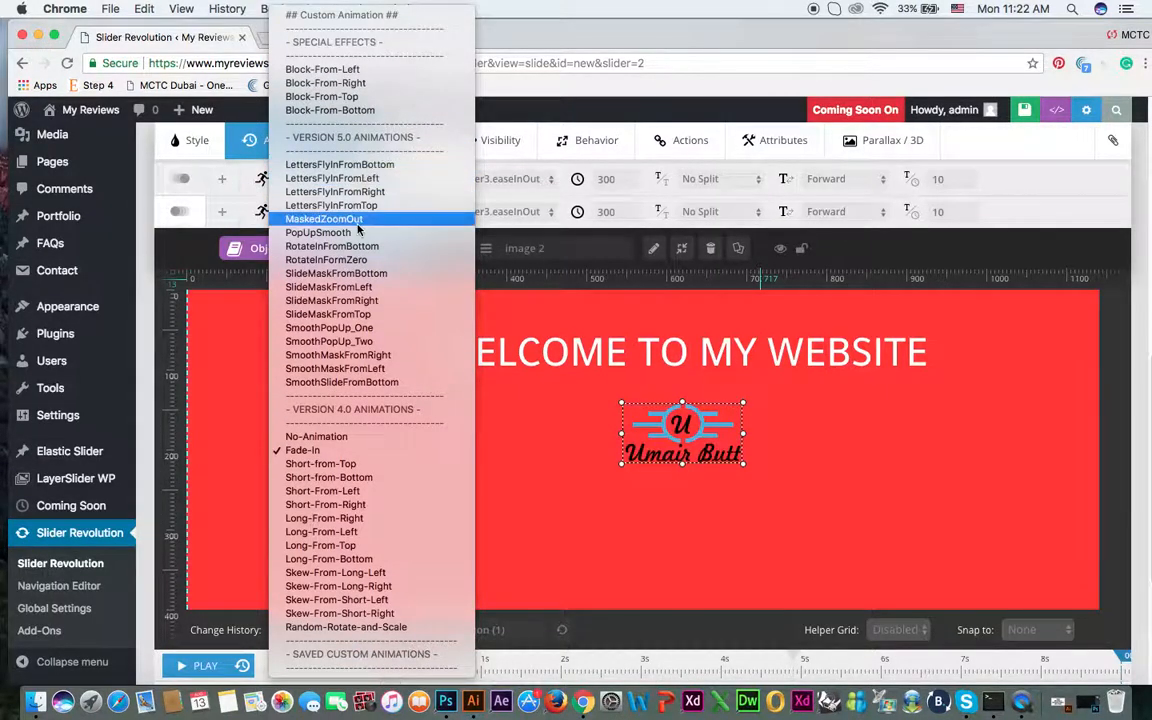
left_click(352, 246)
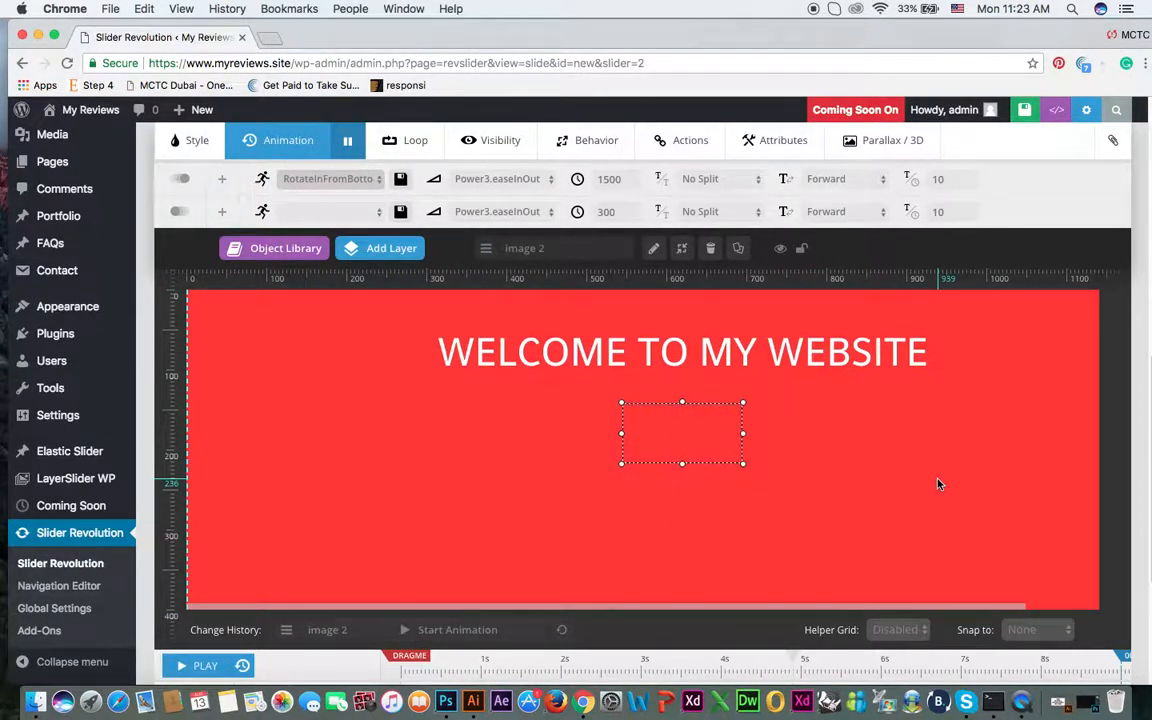
left_click(508, 418)
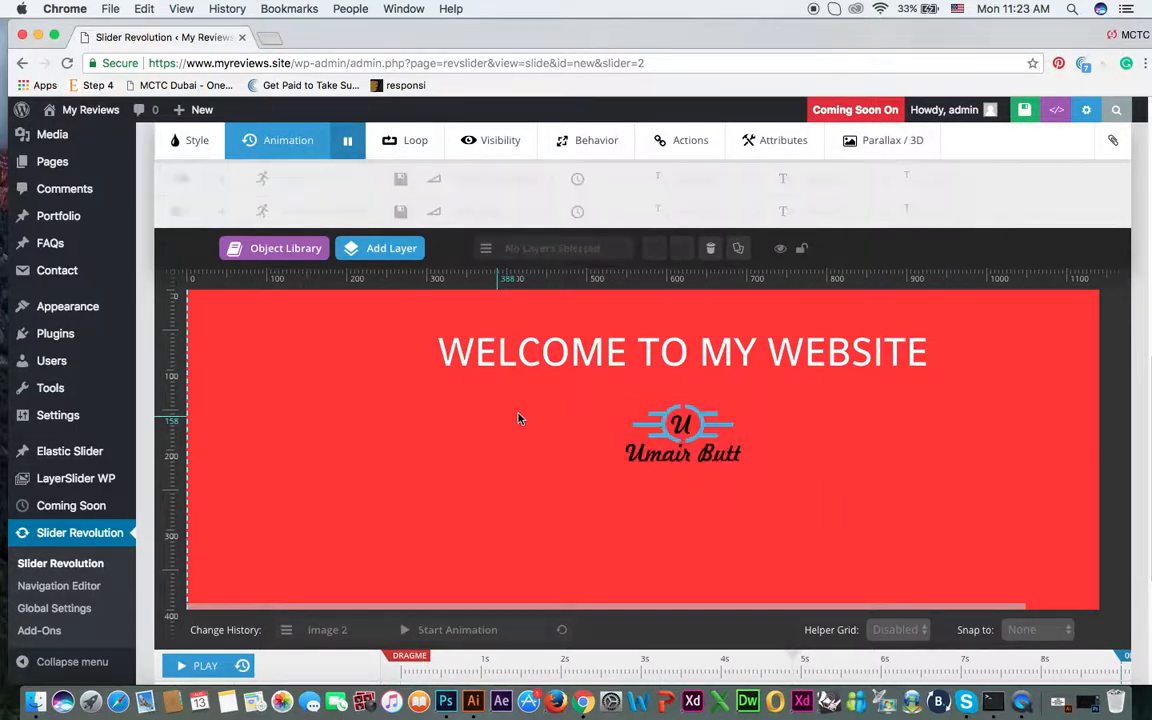
left_click(1003, 113)
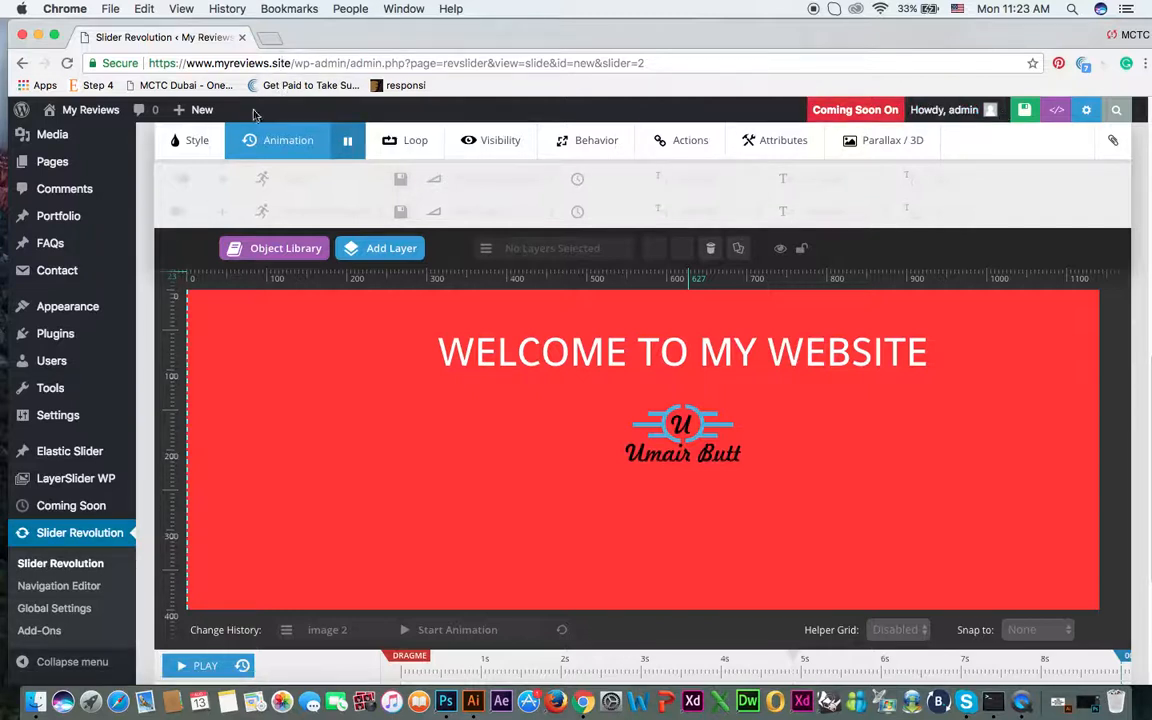
Open the Home page for editing from the list of all site pages
scroll(149, 216, "up", 5)
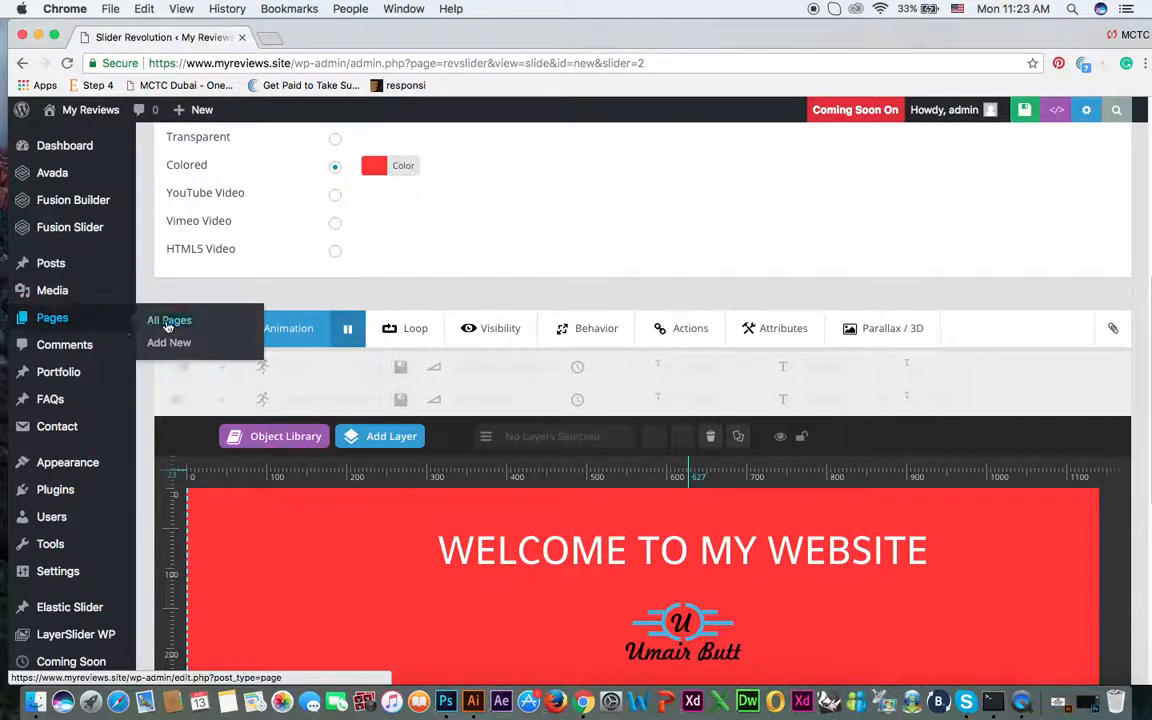
left_click(169, 322)
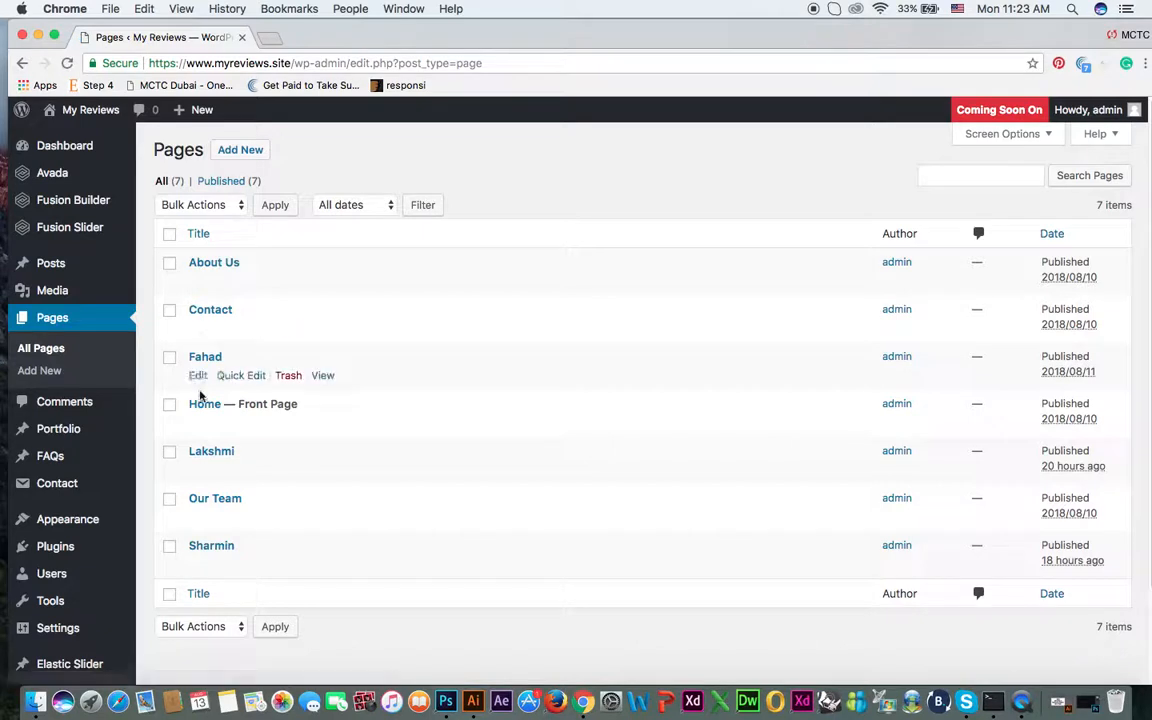
left_click(201, 425)
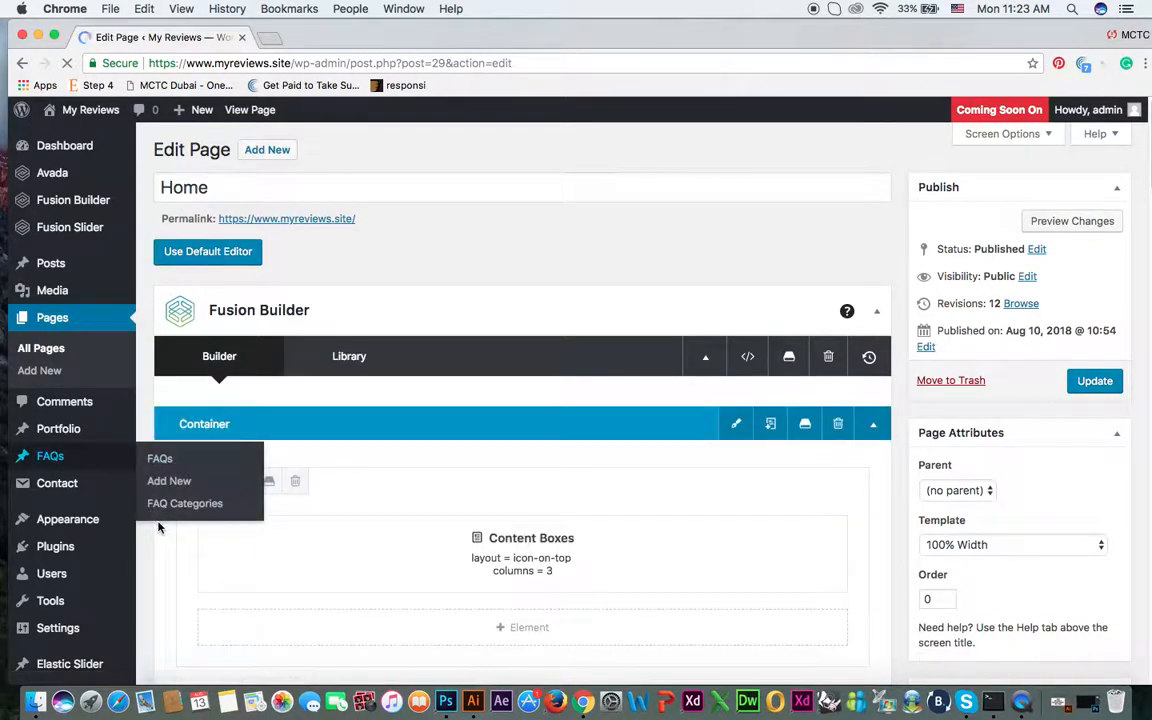
Set the Home page's slider type to Slider Revolution with slider #2 and update the page
scroll(158, 527, "down", 3)
scroll(158, 527, "down", 10)
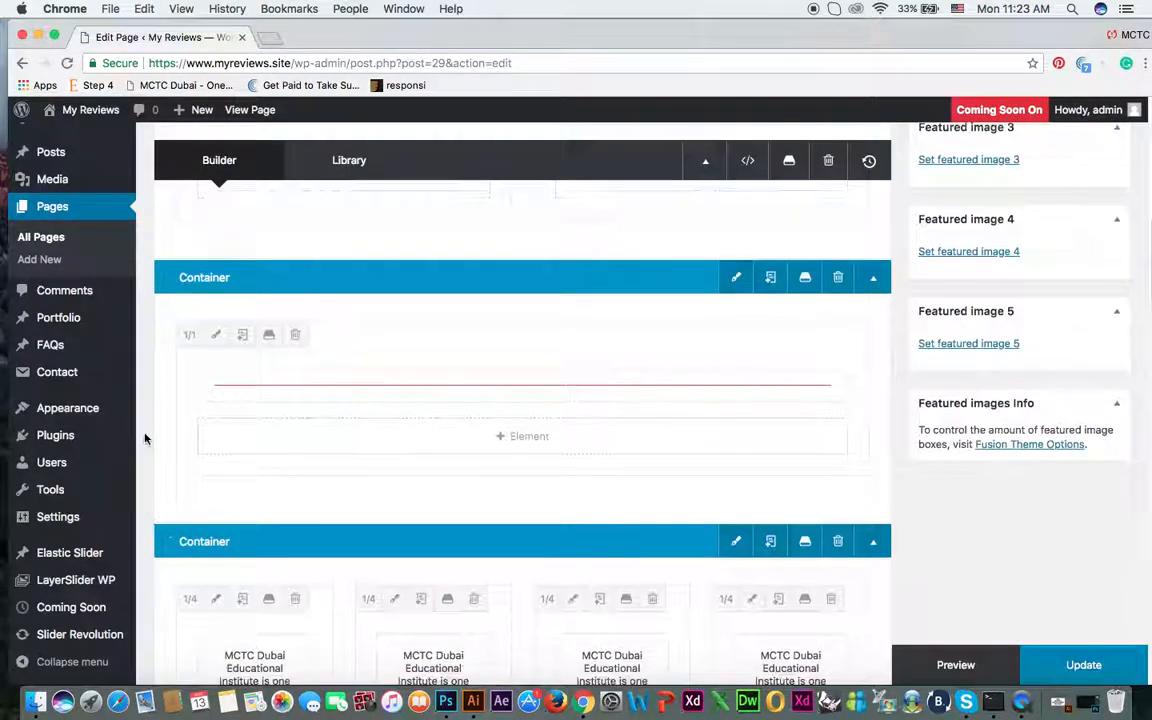
scroll(144, 438, "down", 15)
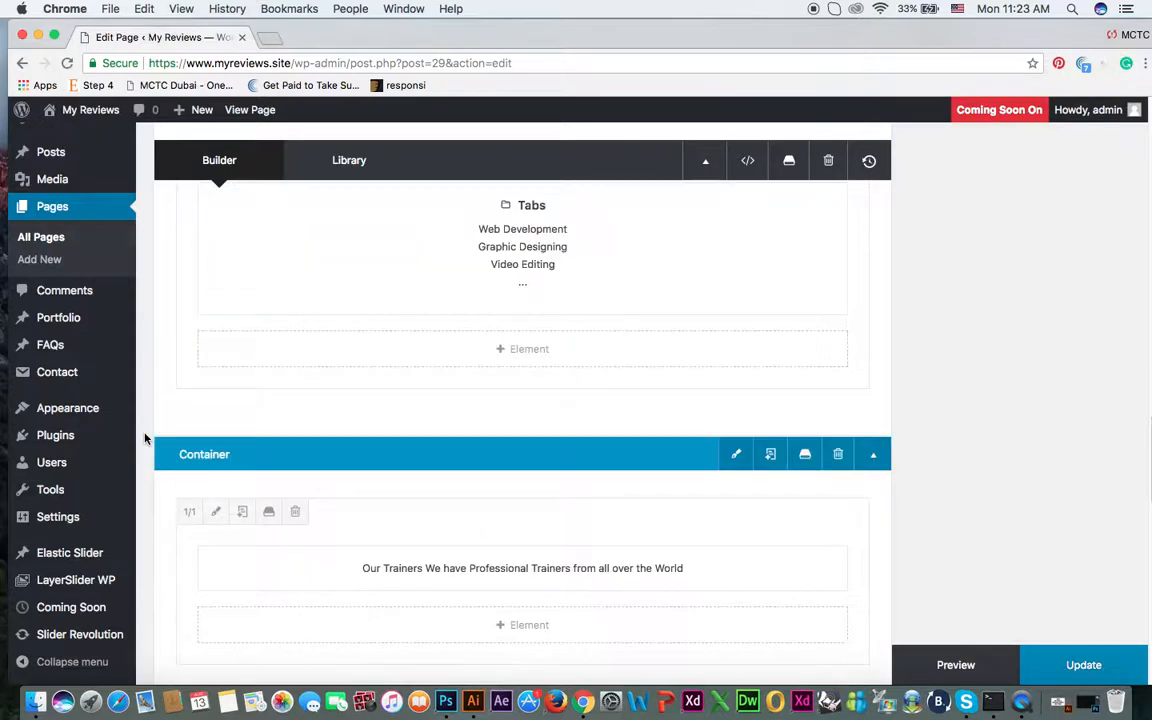
scroll(144, 438, "down", 3)
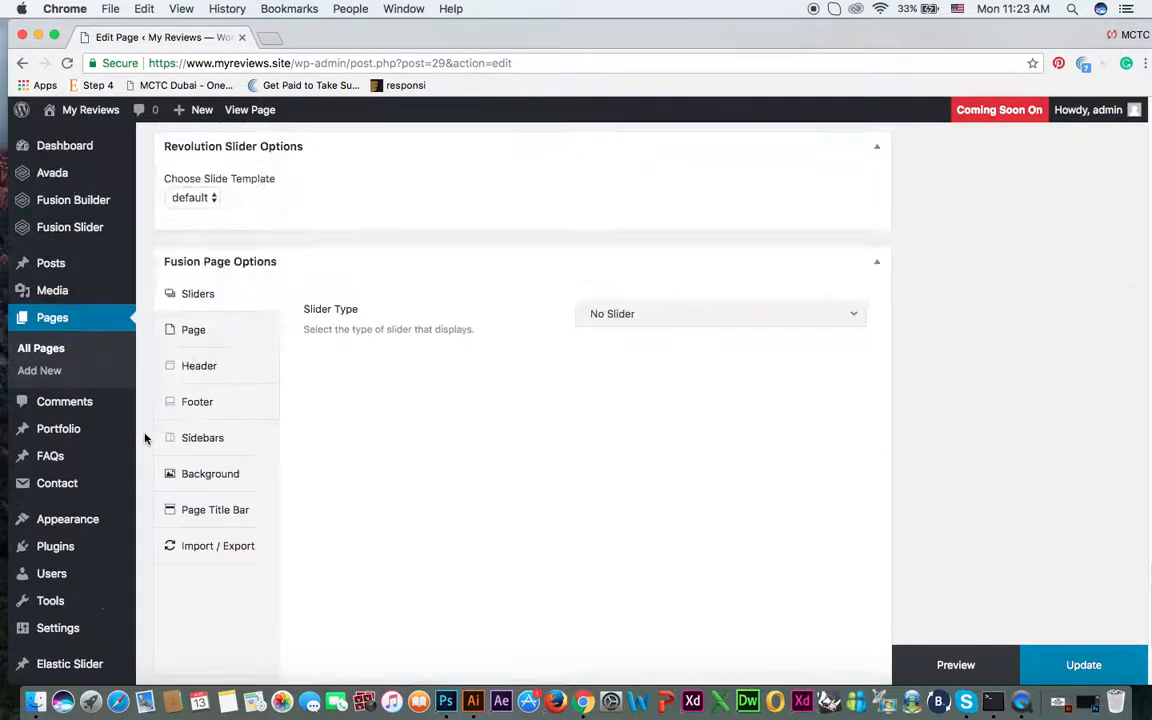
left_click(631, 313)
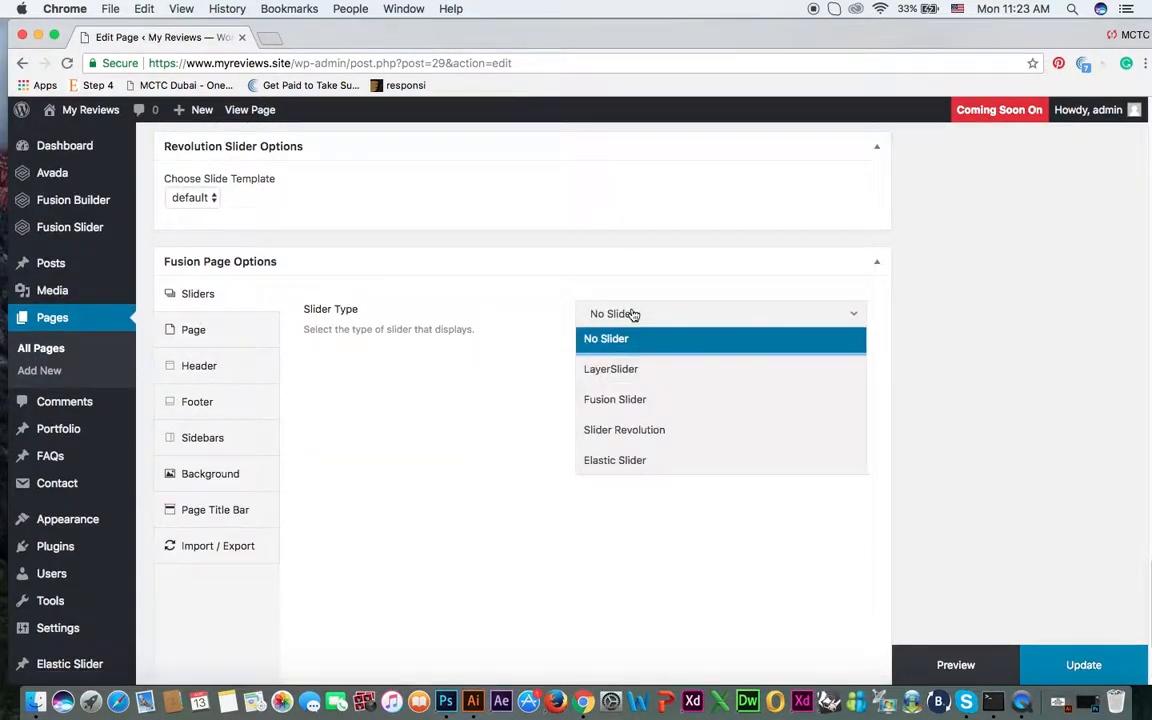
left_click(631, 438)
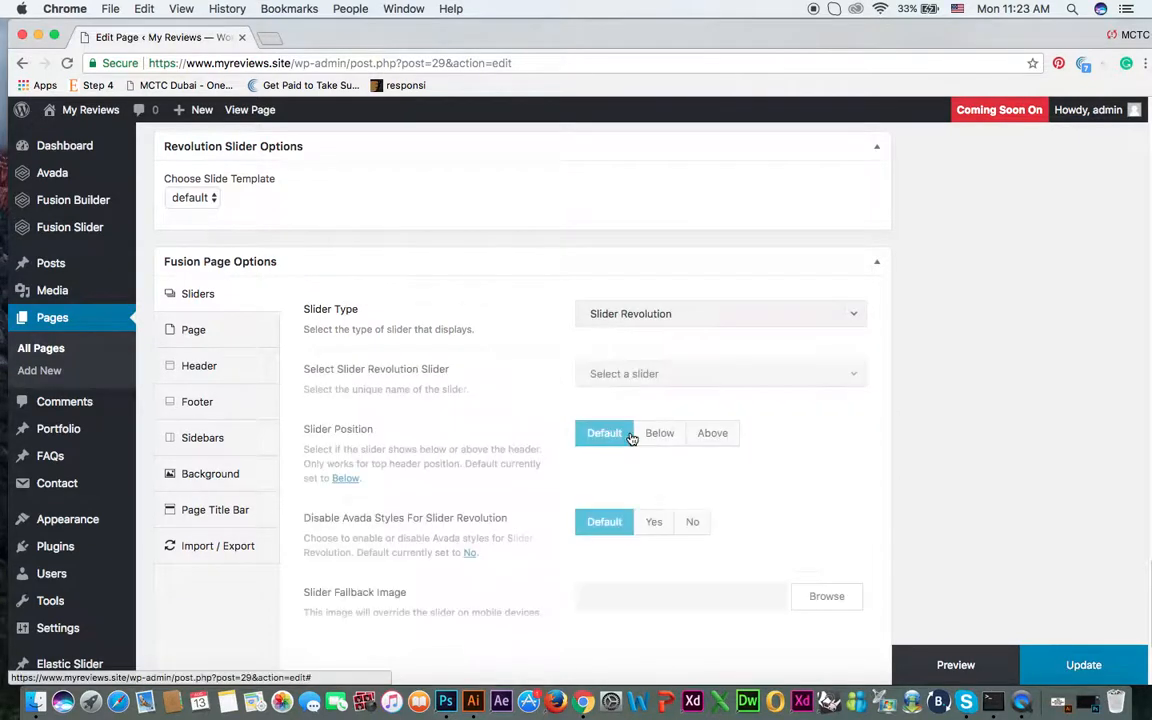
left_click(657, 376)
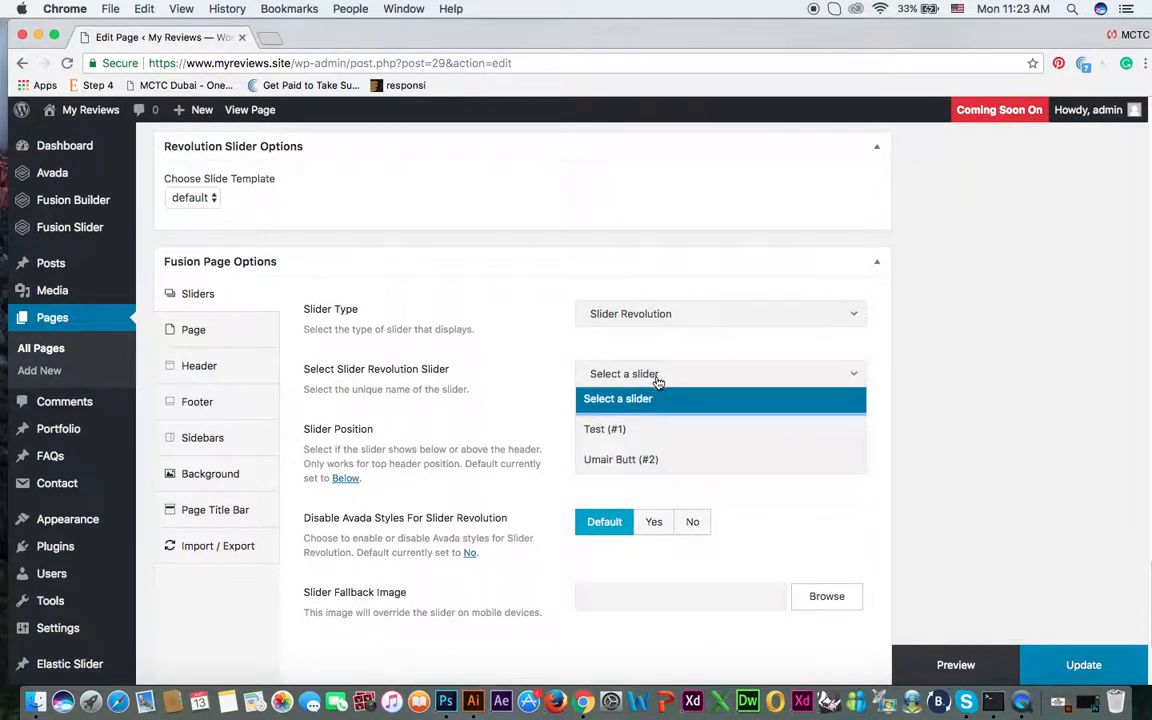
left_click(645, 461)
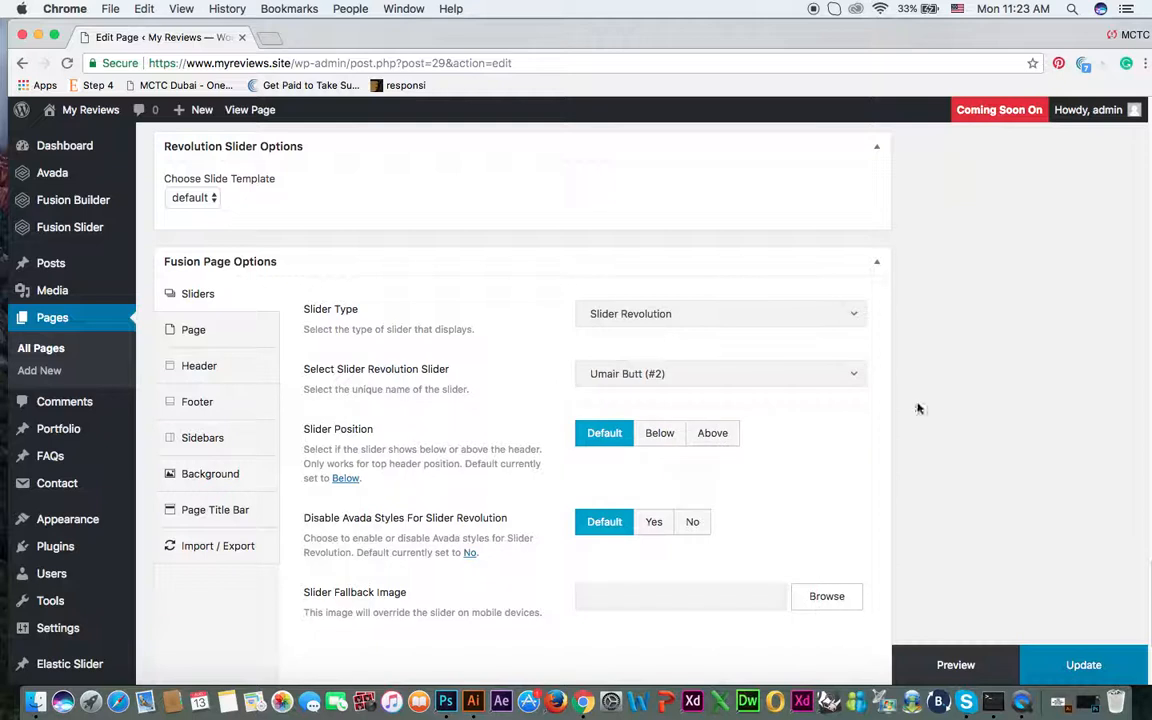
left_click(1068, 669)
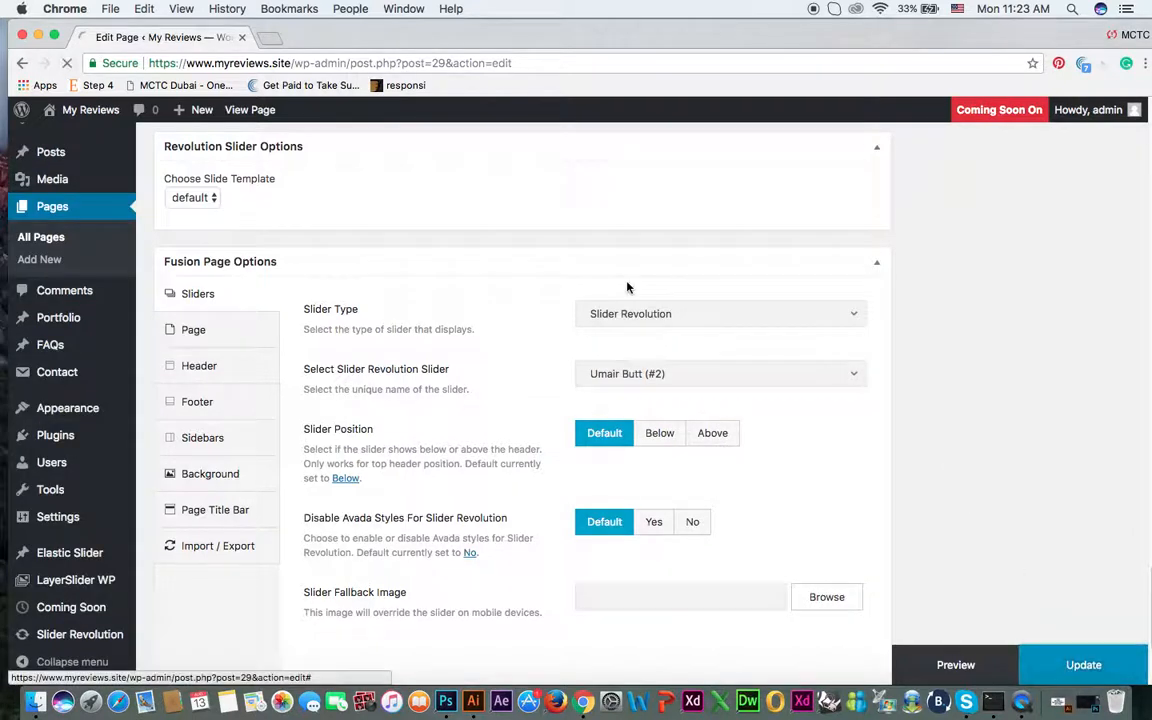
Open myreviews.site in a new browser tab to view the slider on the live home page
left_click(273, 40)
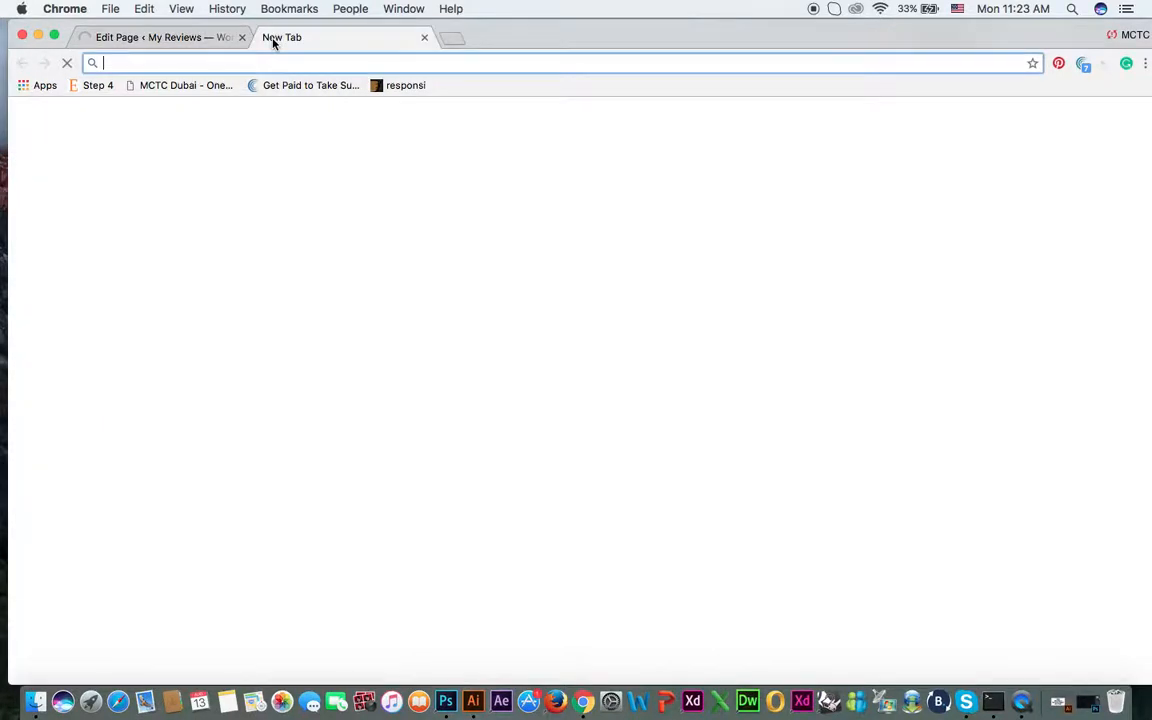
type("myreviews.sit")
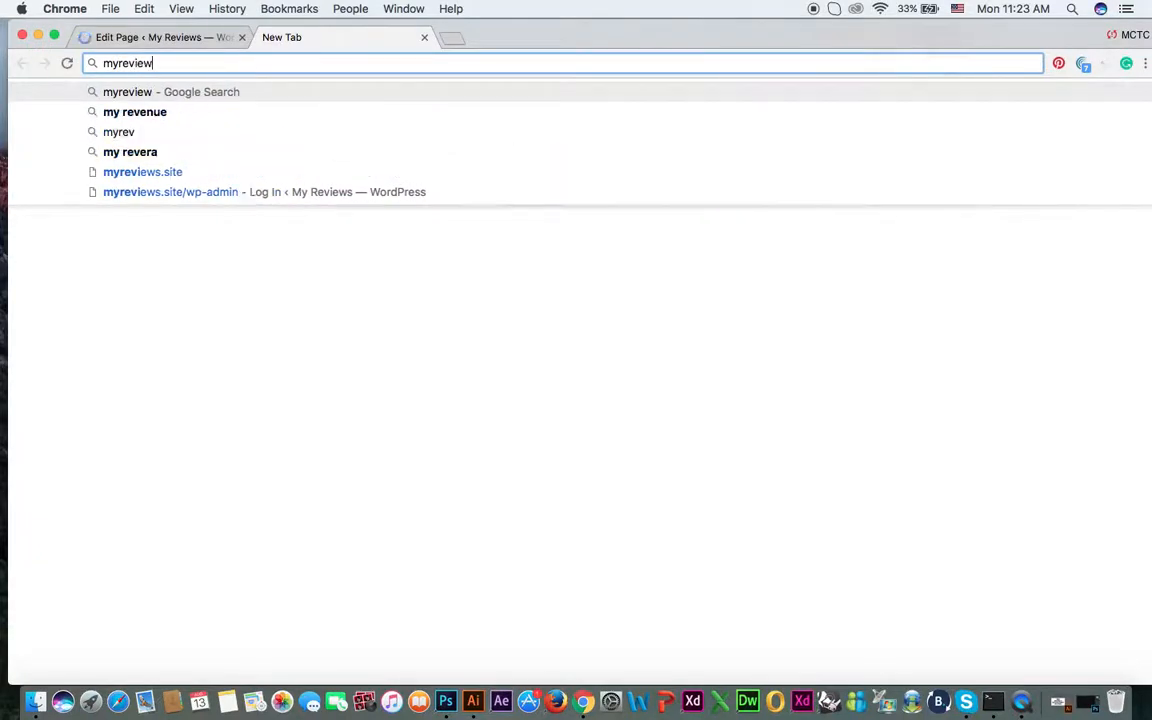
type("e")
key("Return")
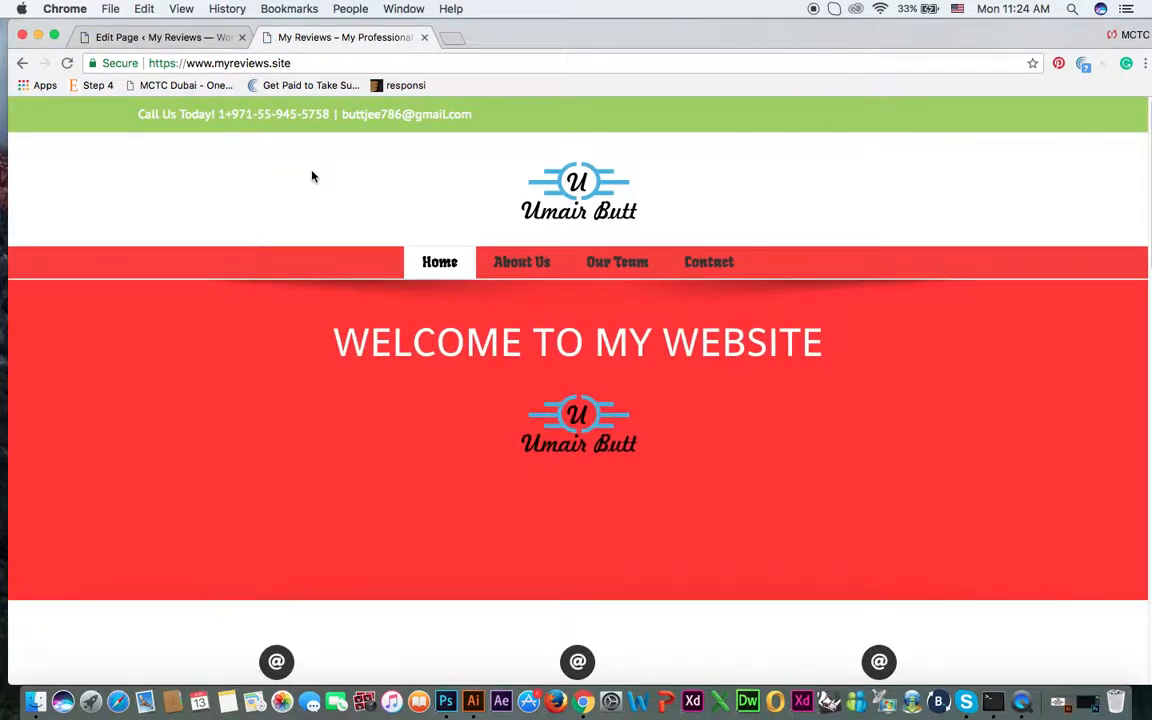
Return to the site's admin area and open the Slider Revolution overview
left_click(188, 36)
scroll(371, 303, "down", 4)
scroll(371, 303, "down", 10)
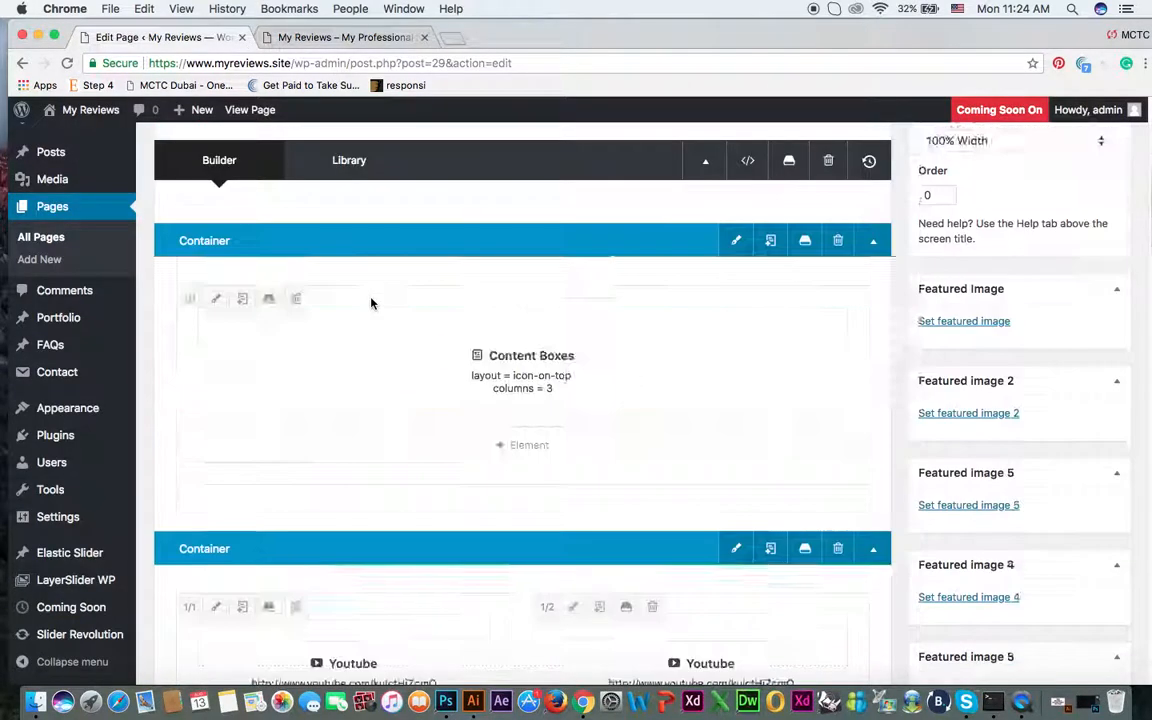
mouse_move(86, 638)
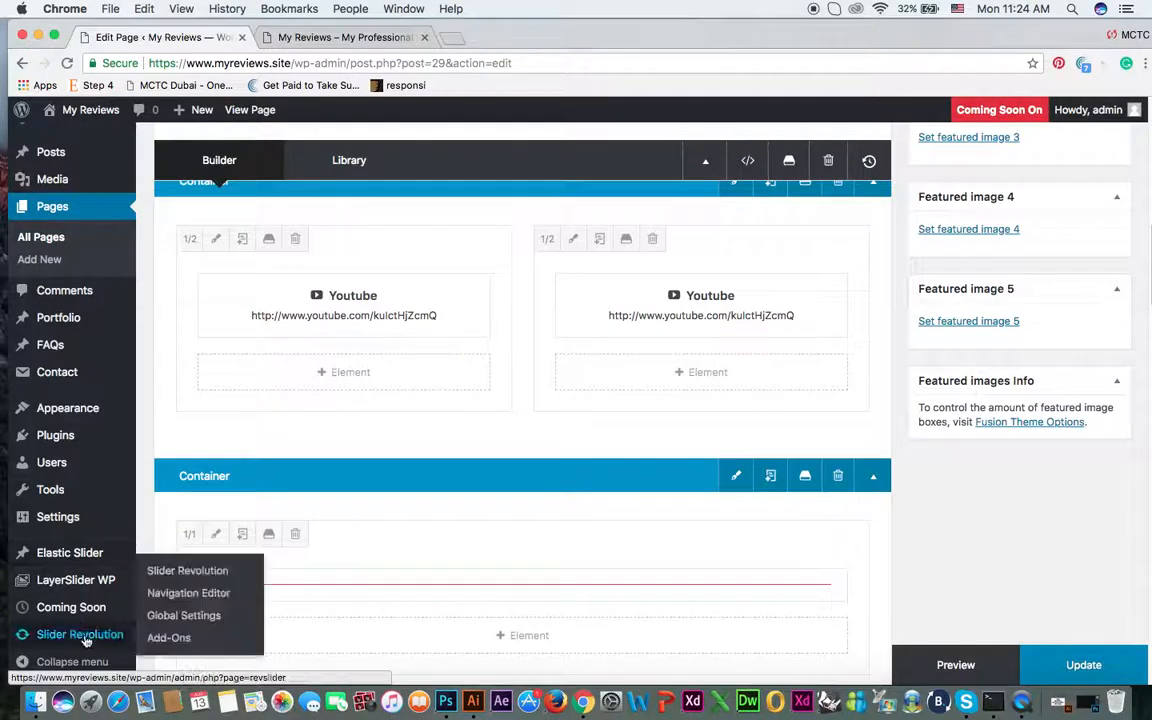
left_click(181, 580)
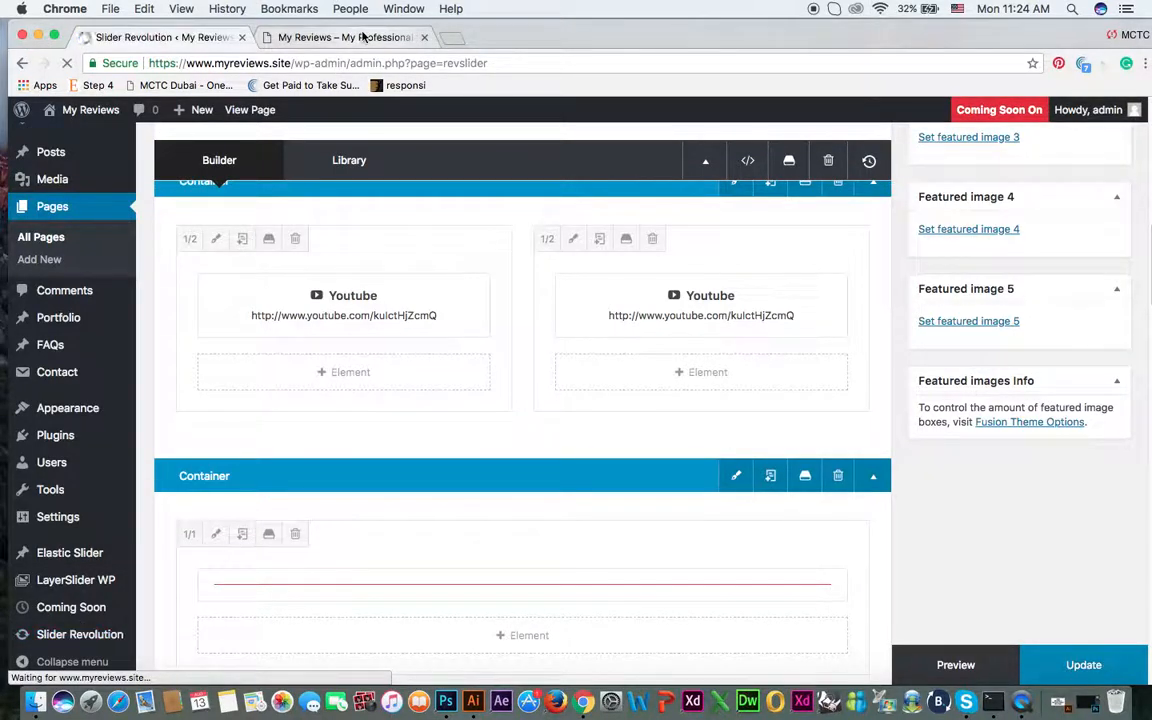
Open youtube.com in another new browser tab and reload the page
left_click(456, 37)
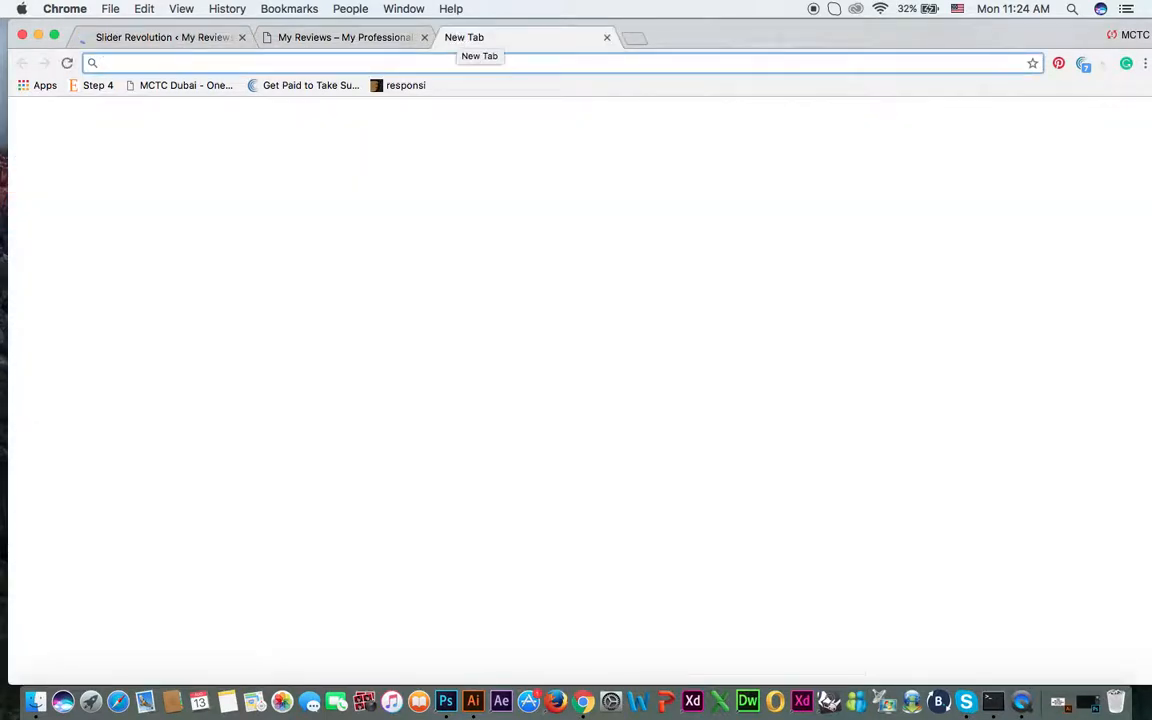
type("youtube.com")
key("Return")
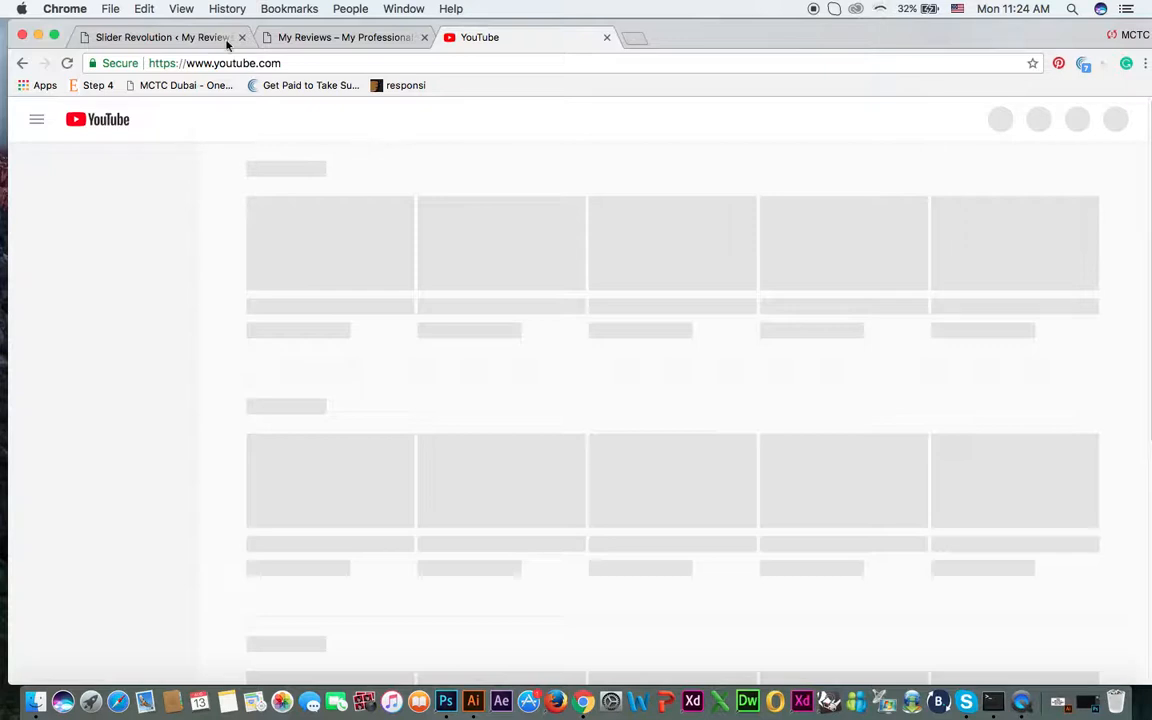
left_click(157, 38)
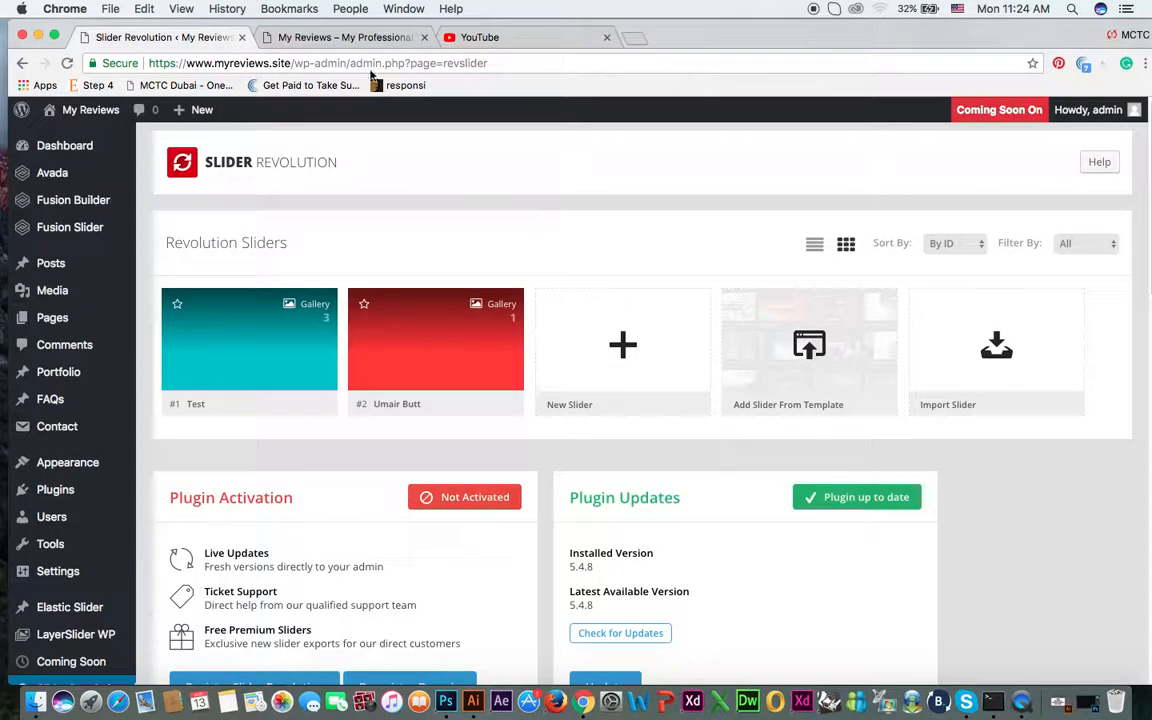
left_click(478, 37)
left_click(470, 65)
key("Return")
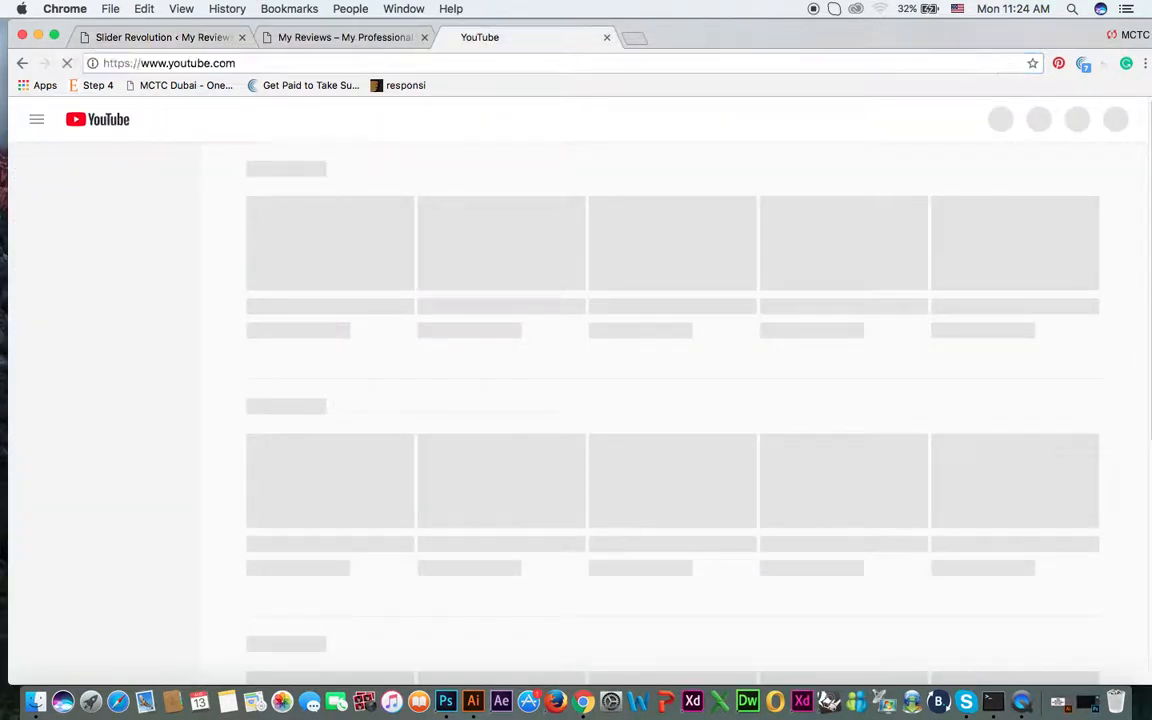
Return to the Slider Revolution overview and open slider #2
left_click(160, 38)
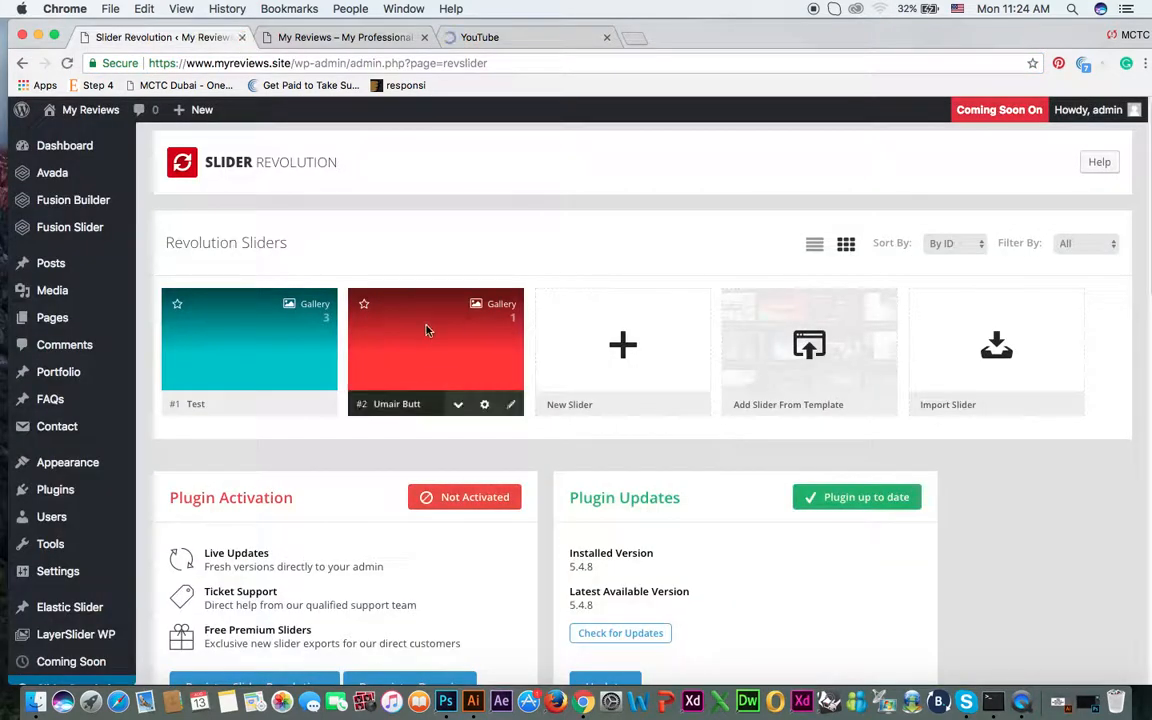
scroll(535, 309, "down", 5)
scroll(480, 300, "up", 5)
left_click(438, 292)
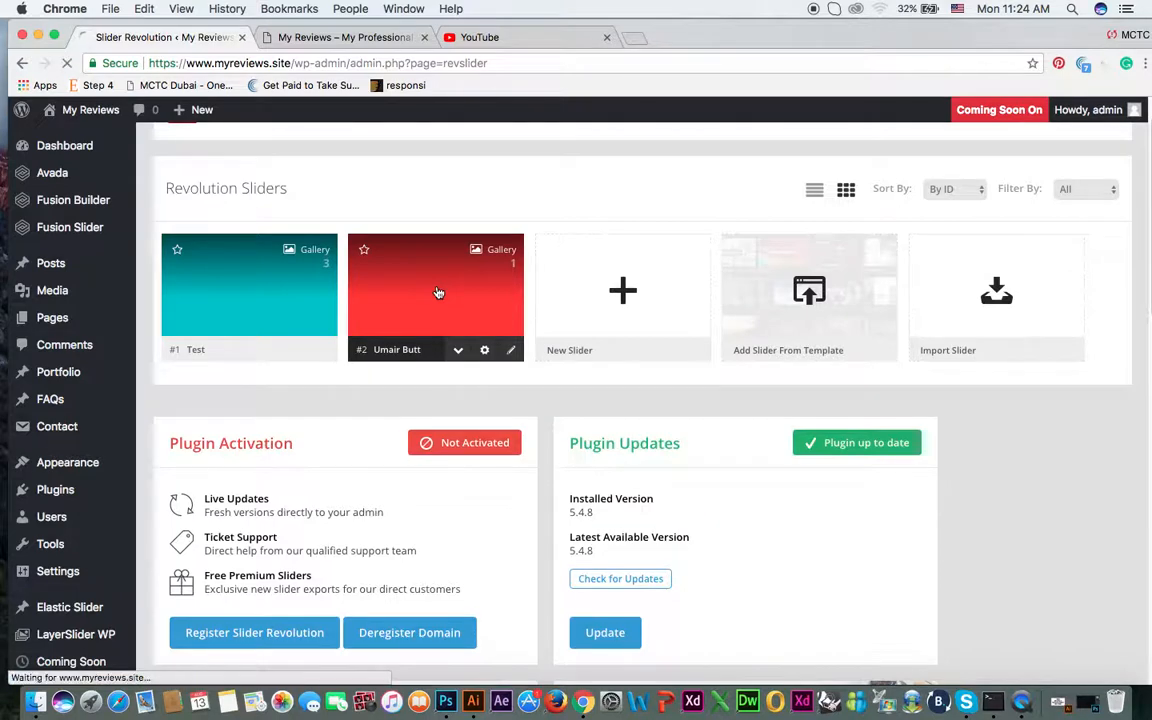
Switch to the YouTube page, dismiss the notification request and search for "slider revolution"
left_click(470, 37)
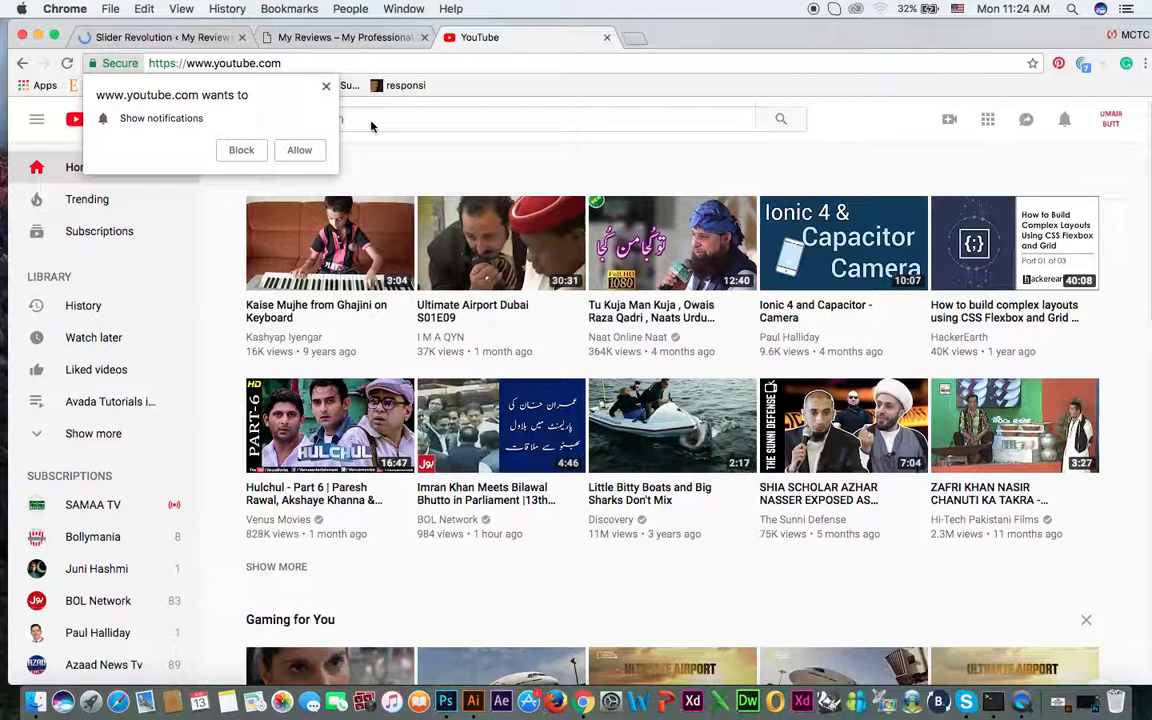
left_click(324, 90)
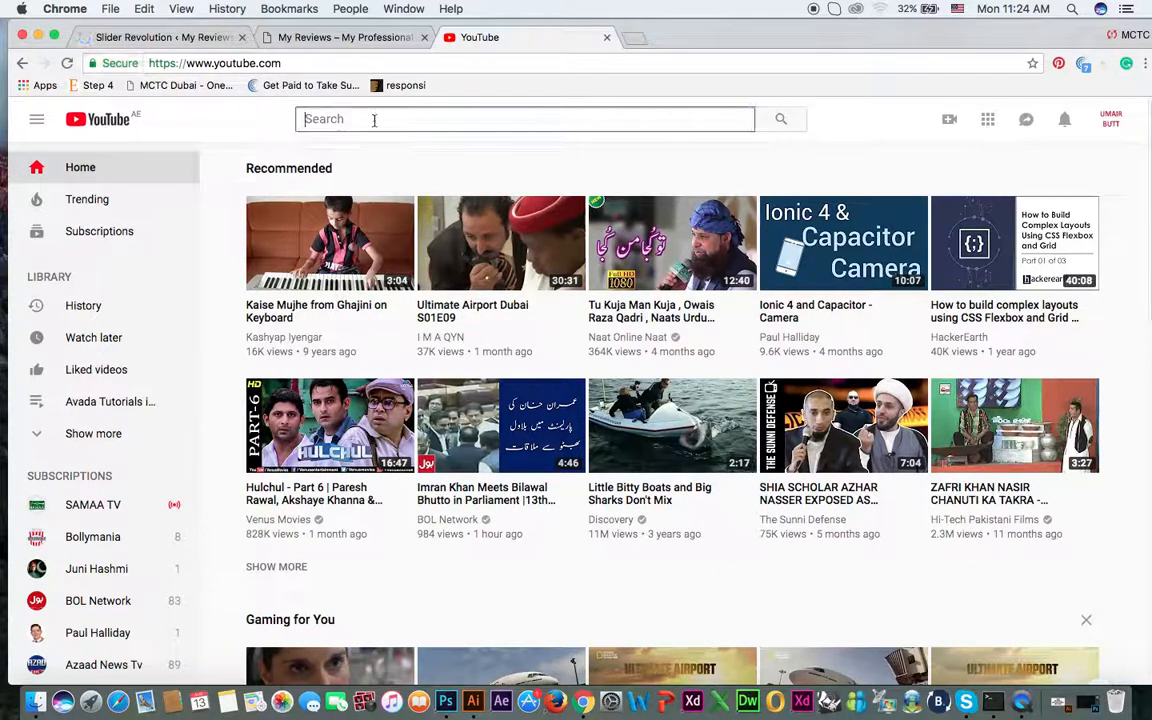
type("slid")
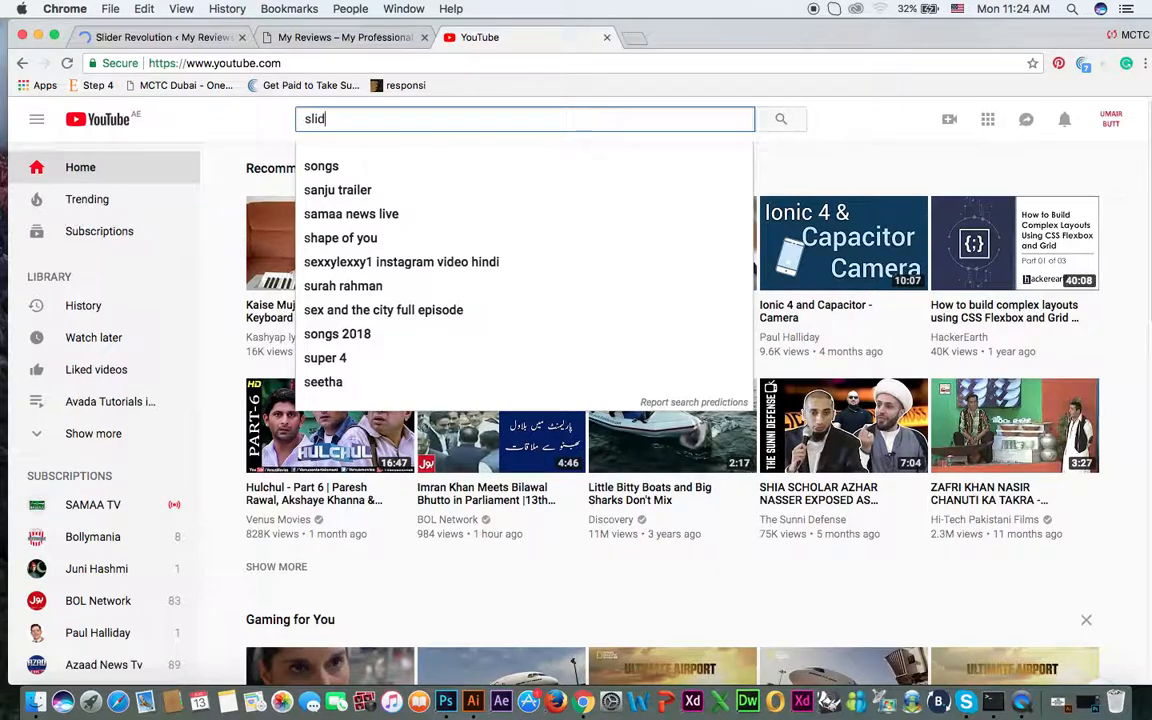
type("er revolution")
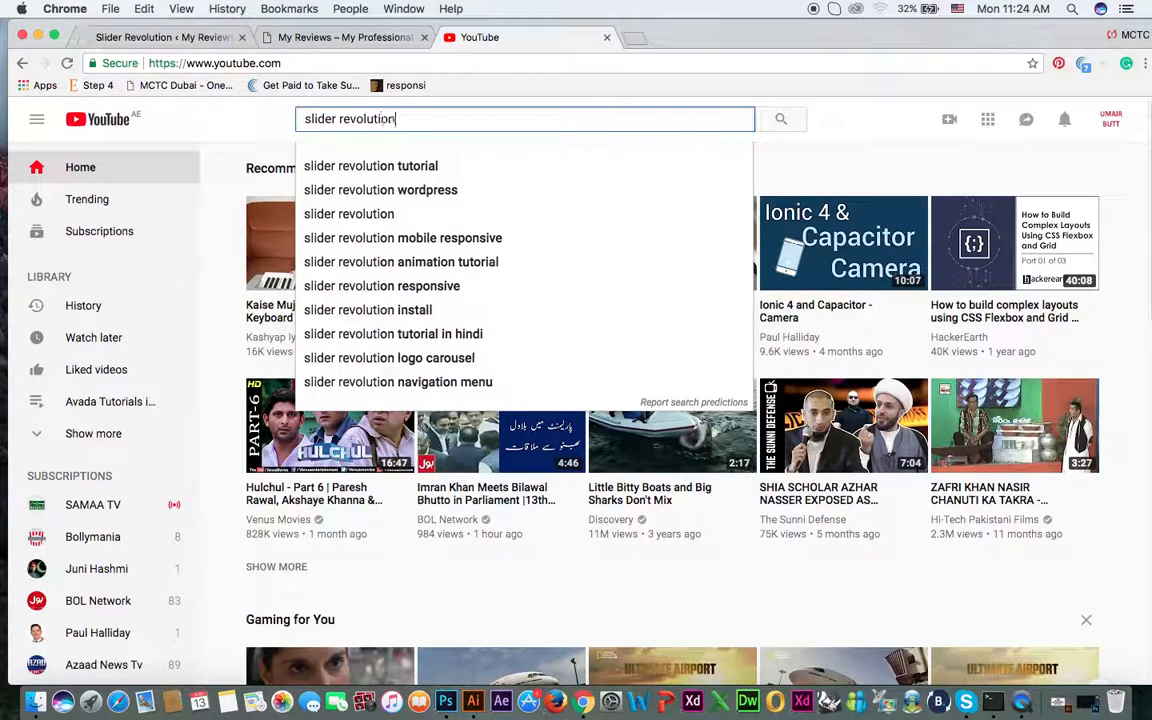
key("Return")
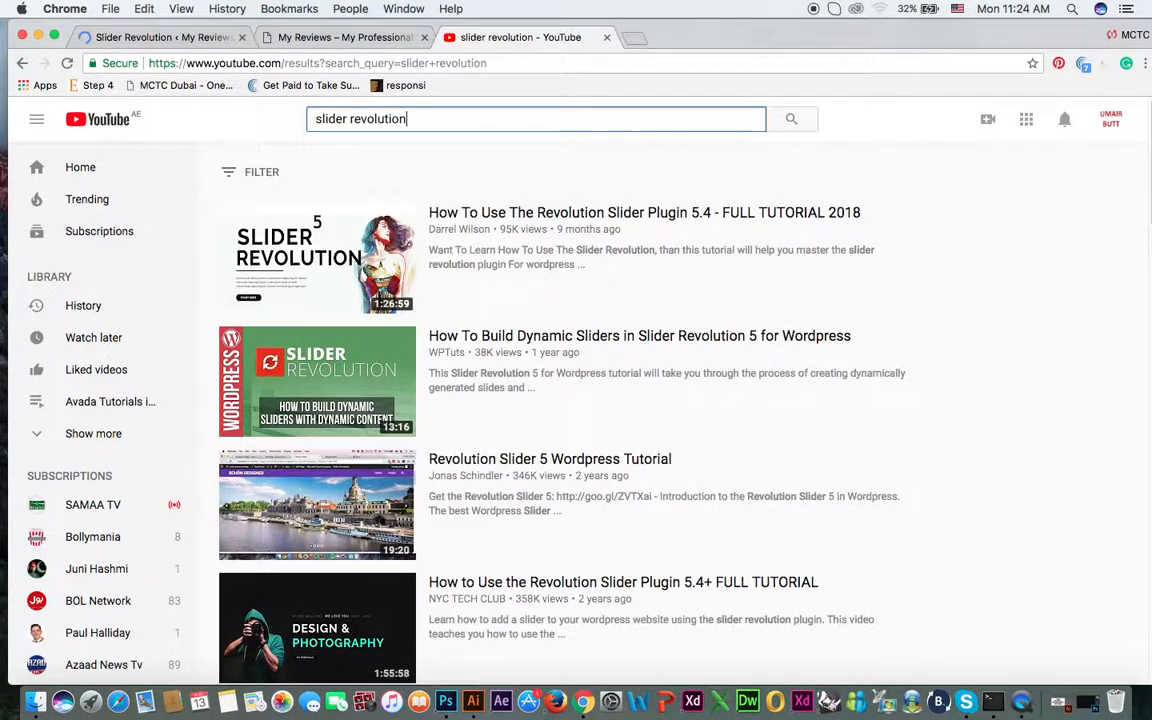
Replace the YouTube search with the instructor's full name followed by "computer teacher"
left_click_drag(431, 129, 210, 110)
type("umair butt comput")
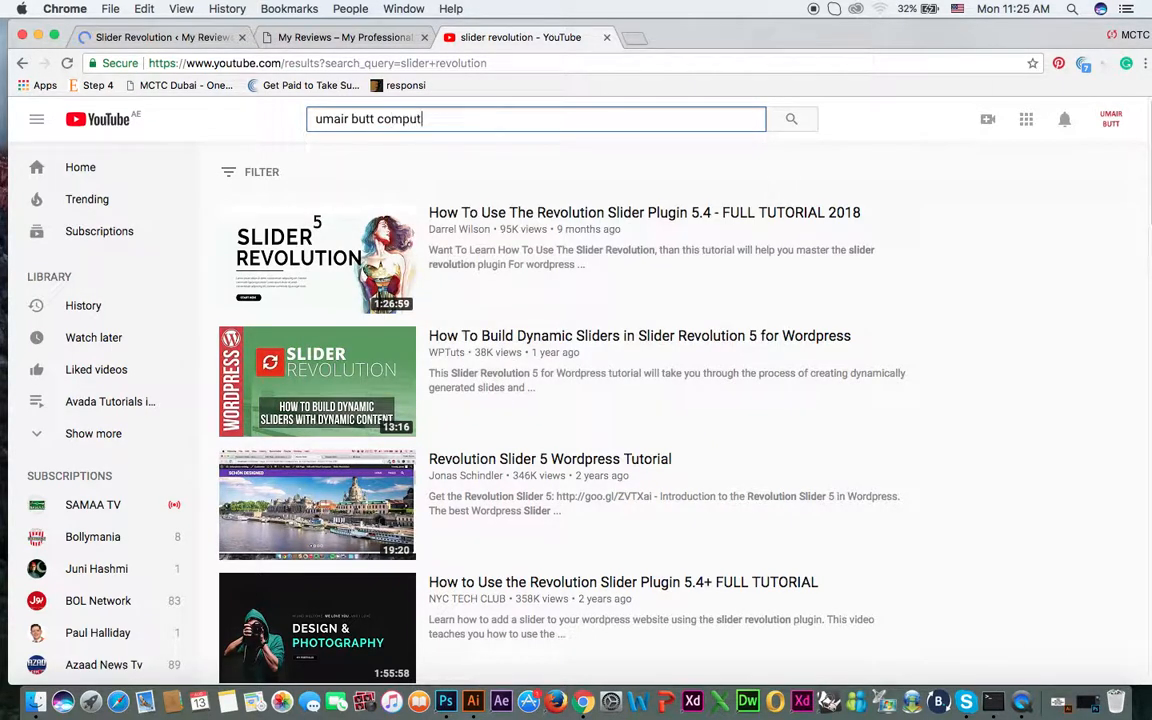
type("er teacher")
key("Return")
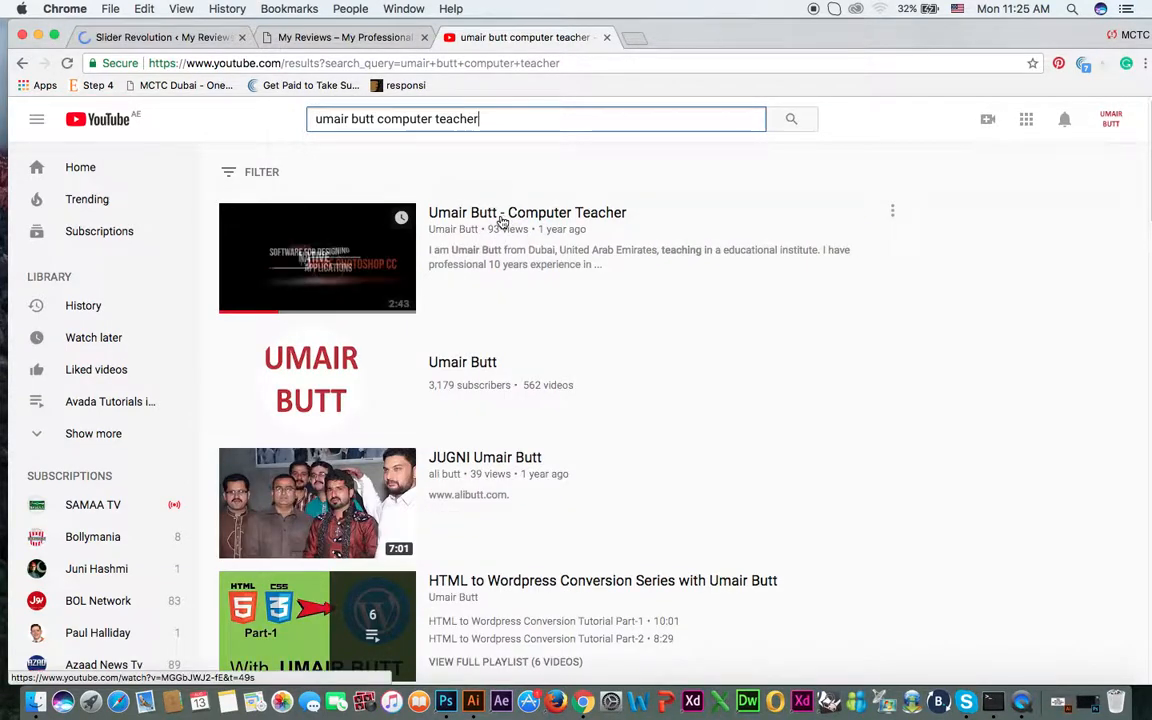
Open the first Computer Teacher video from the results and pause its playback
left_click(500, 216)
left_click(196, 40)
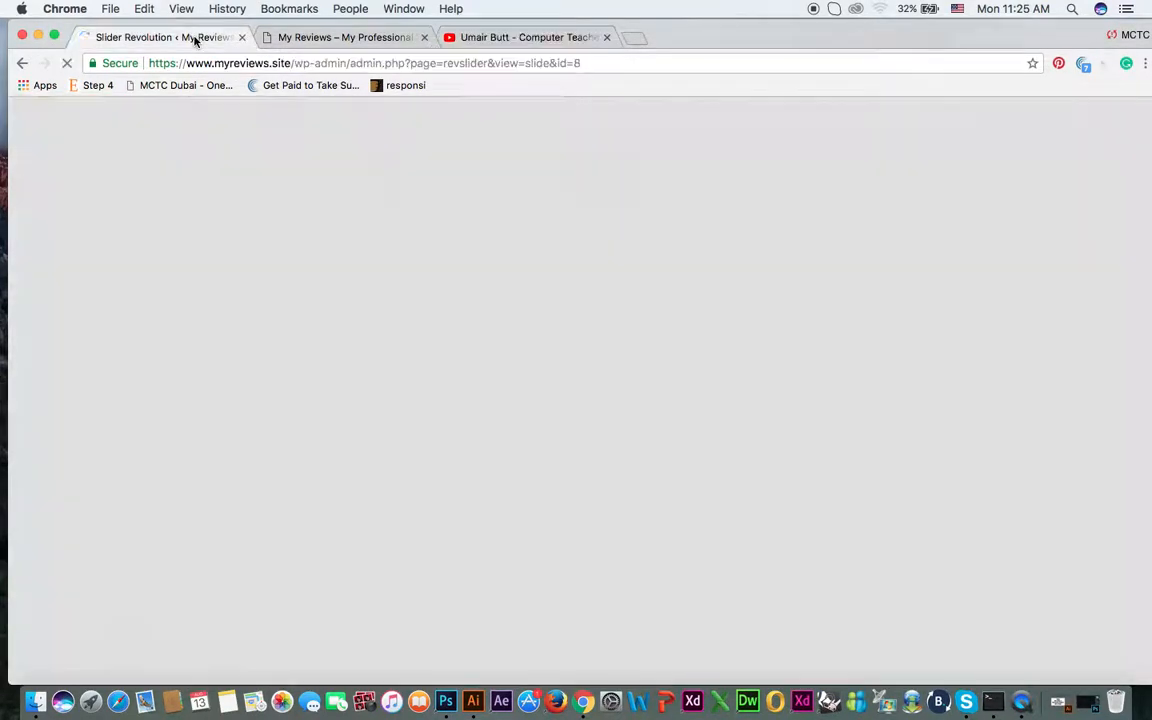
left_click(505, 38)
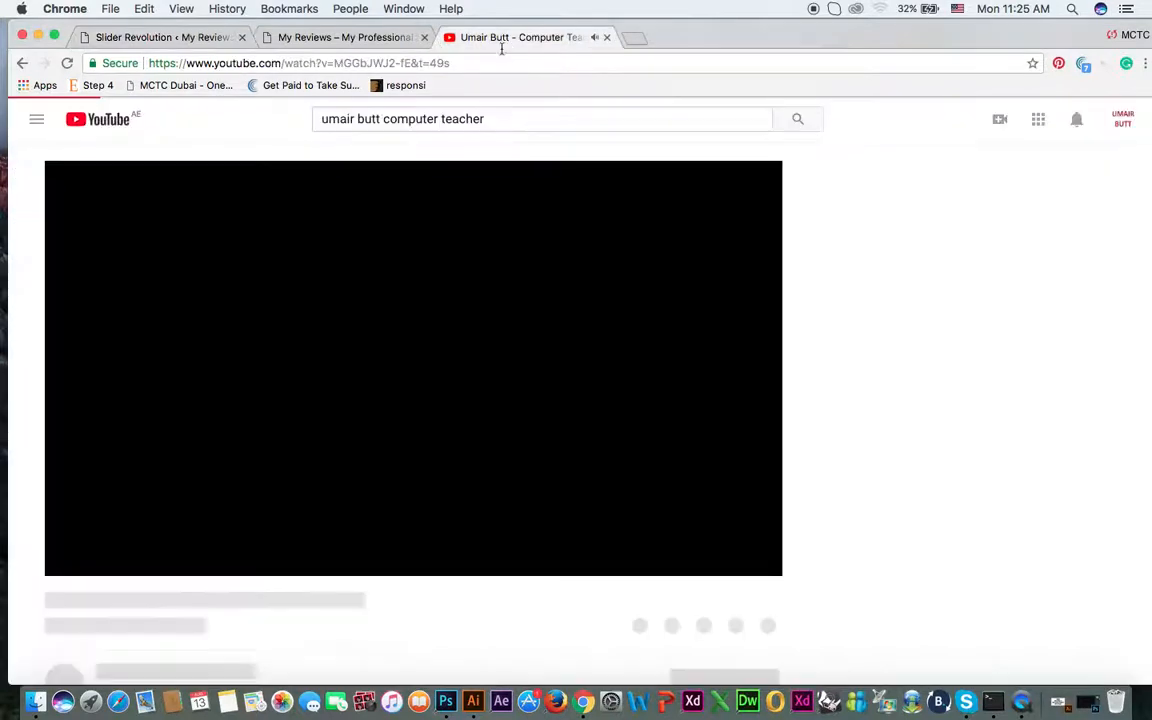
left_click(410, 300)
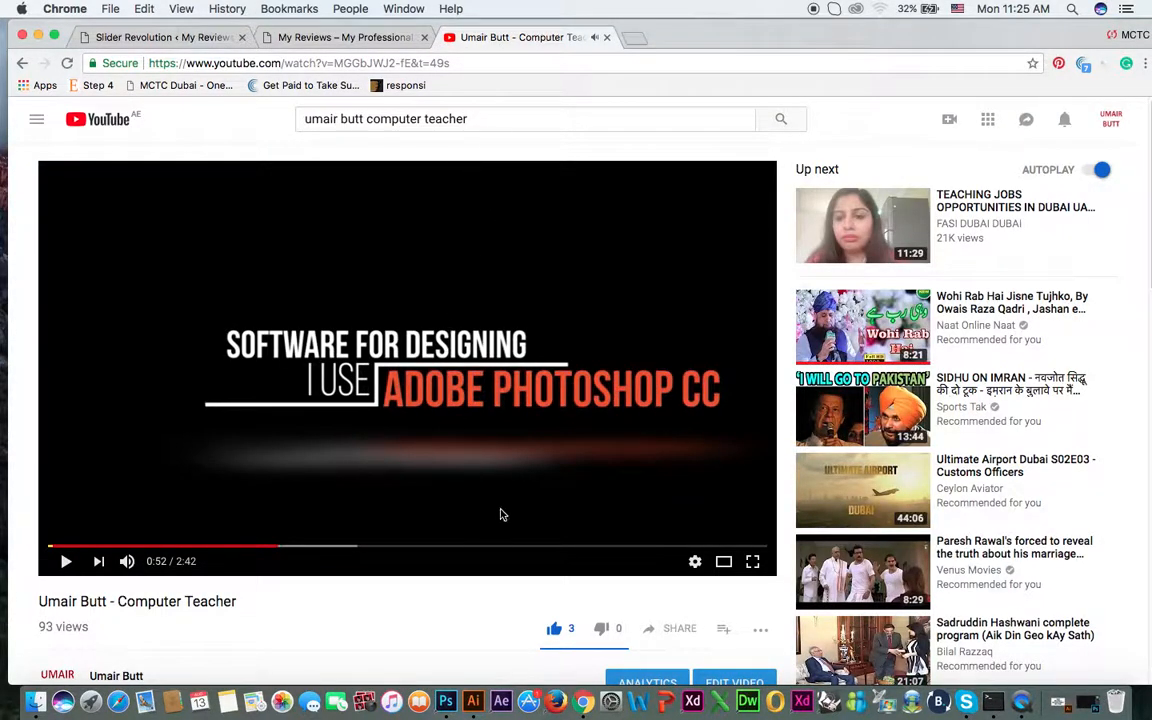
scroll(432, 545, "down", 3)
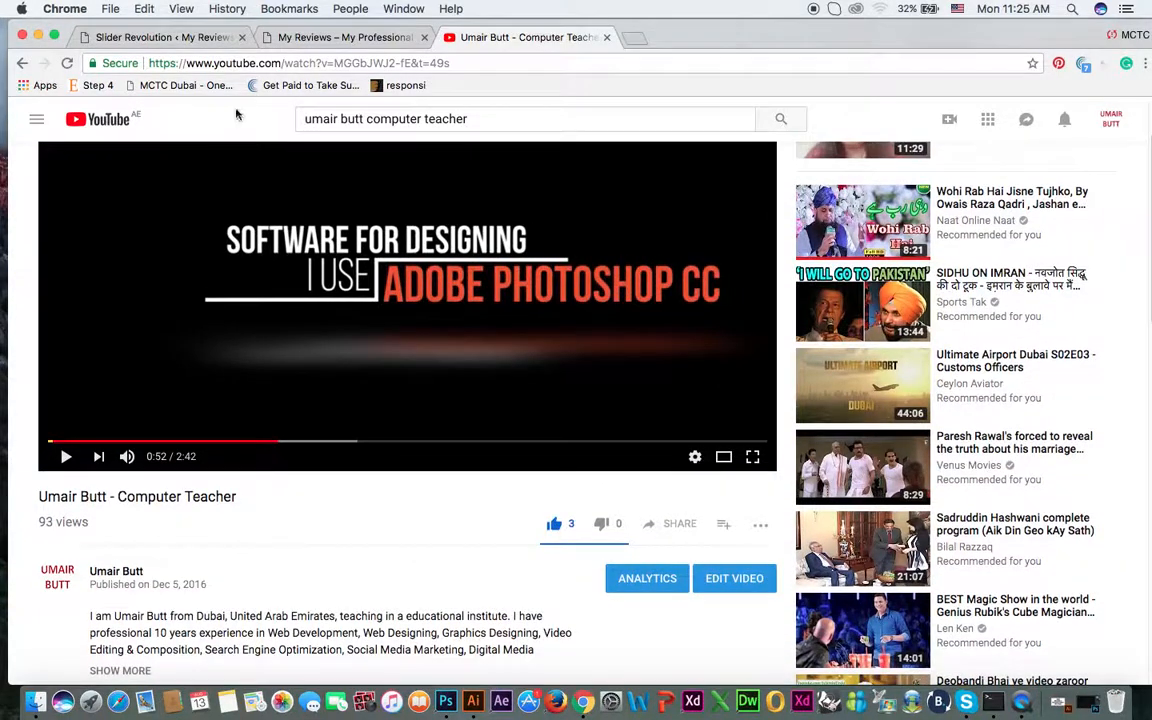
Return to the slide editor, open the slider's settings and enable the navigation arrows
left_click(160, 37)
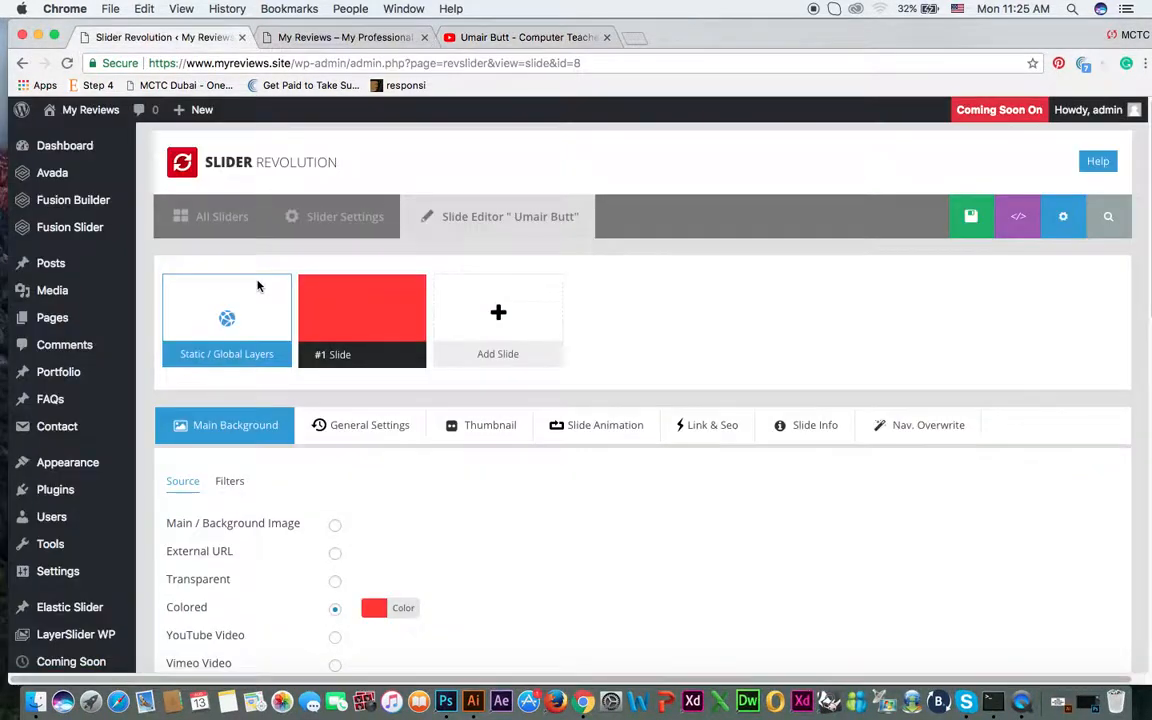
left_click(333, 231)
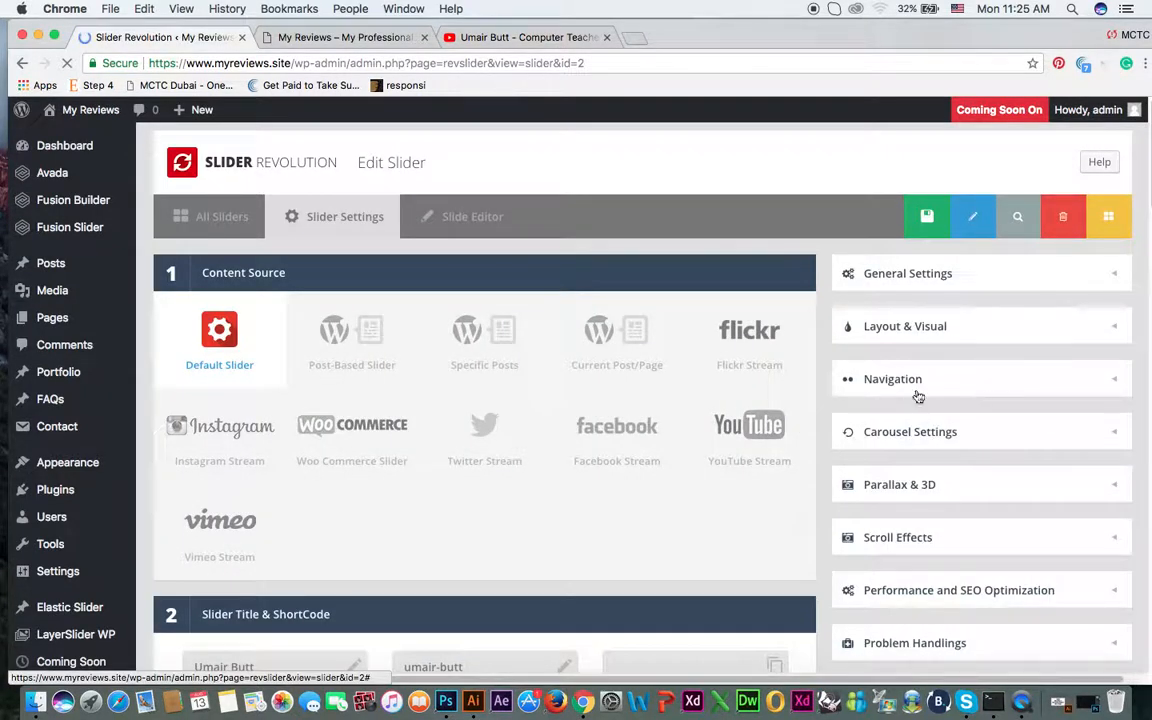
left_click(1116, 380)
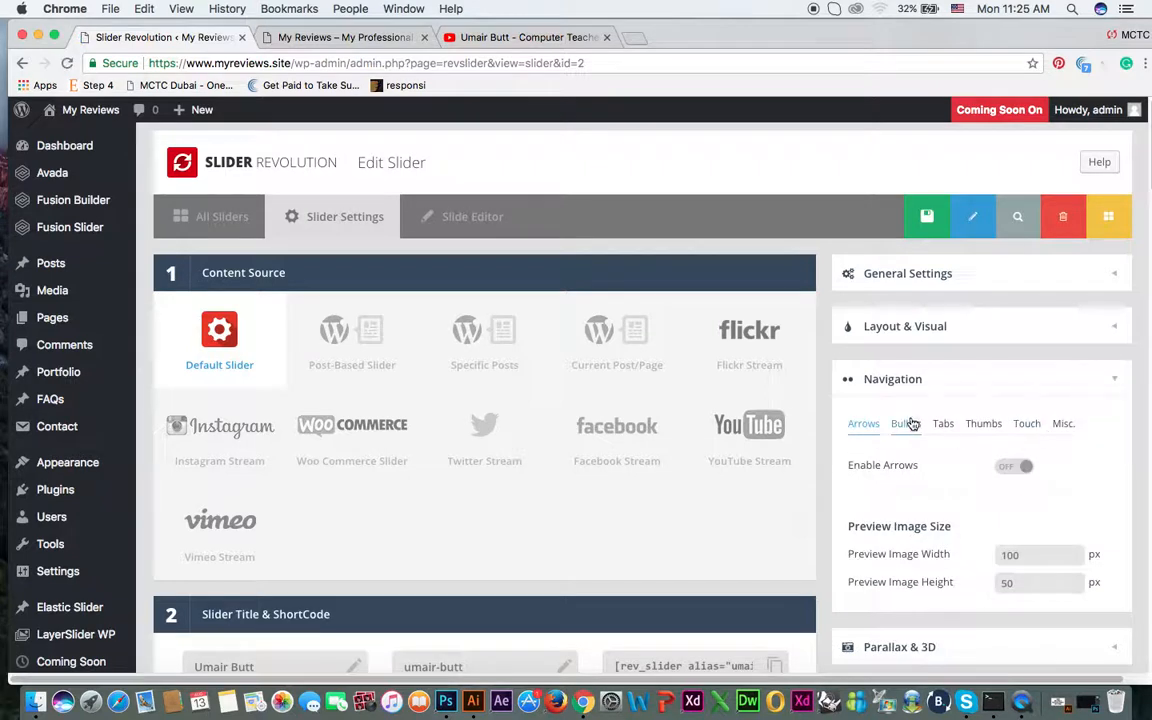
left_click(1013, 466)
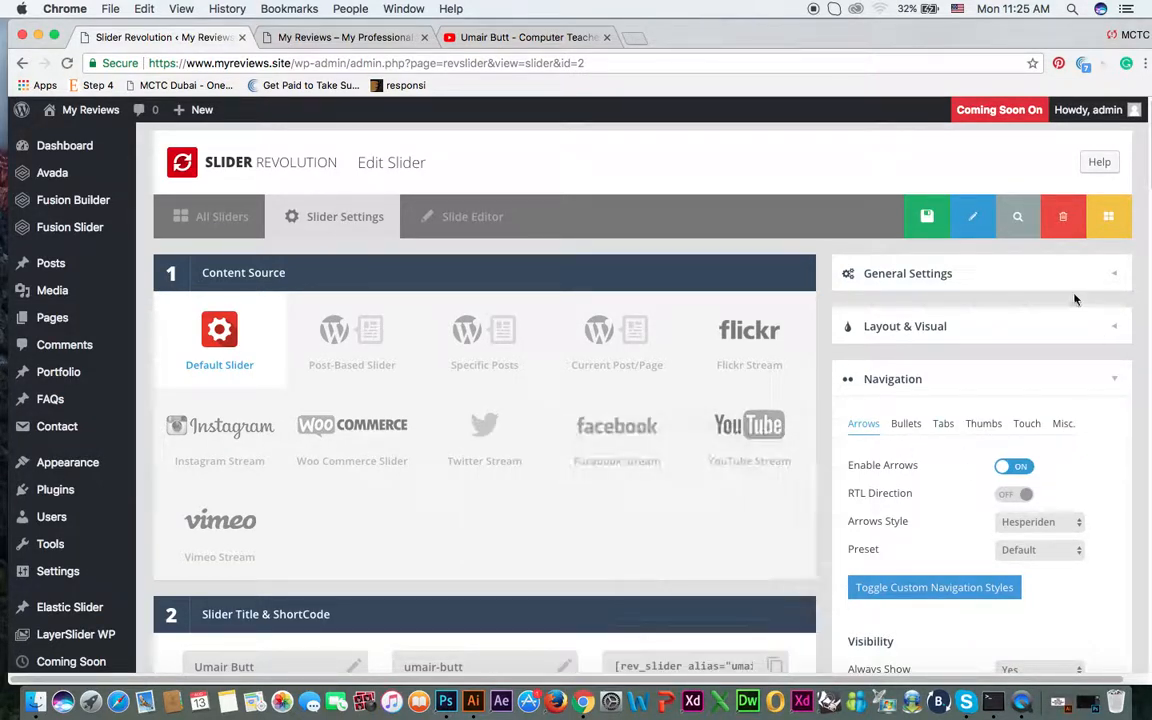
Set the default slide duration to 5000 ms in the general settings and save the slider
left_click(929, 291)
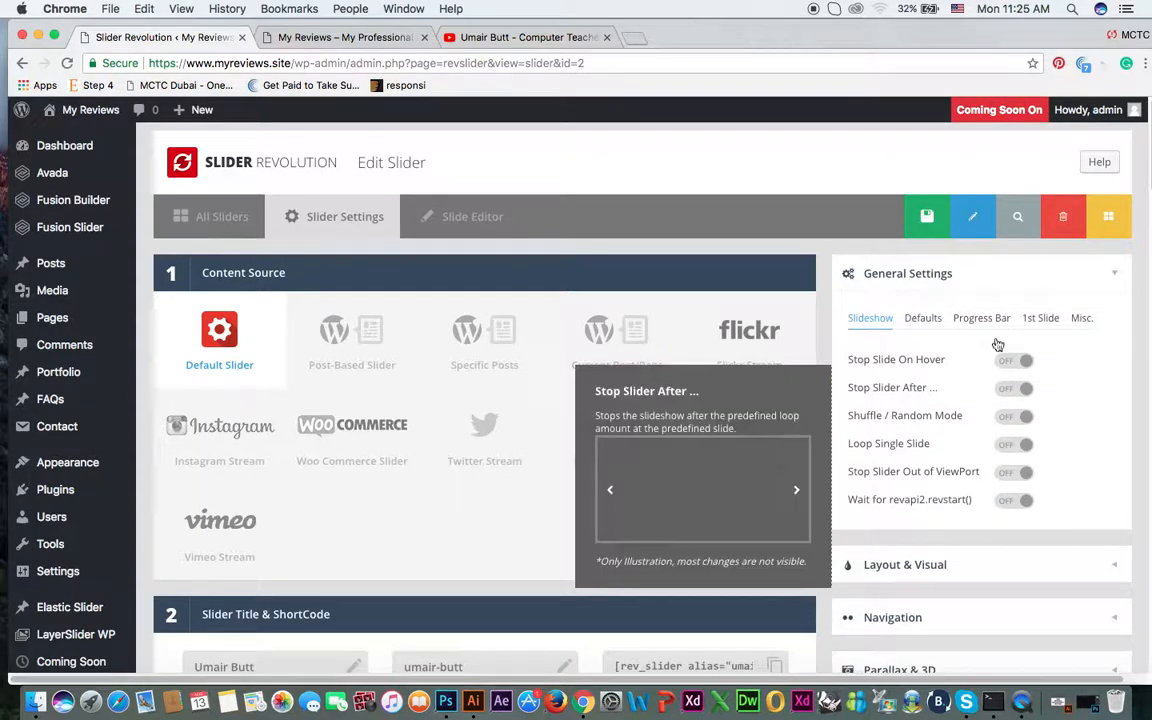
left_click(935, 327)
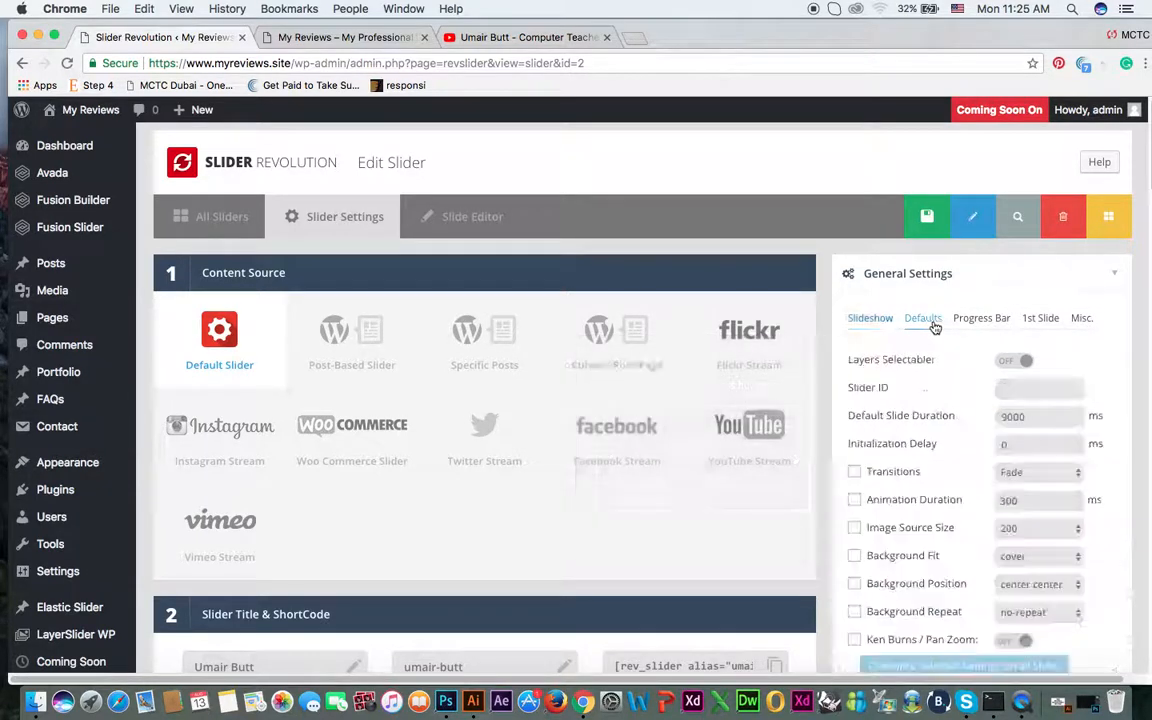
left_click(1032, 416)
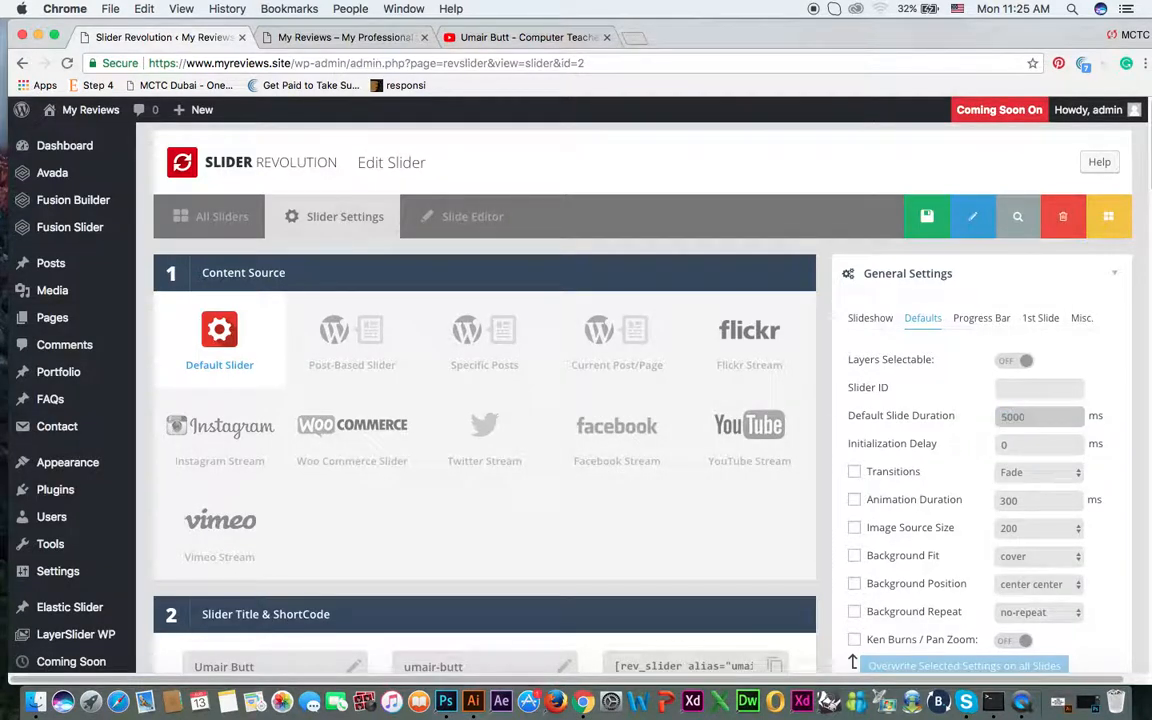
left_click(888, 222)
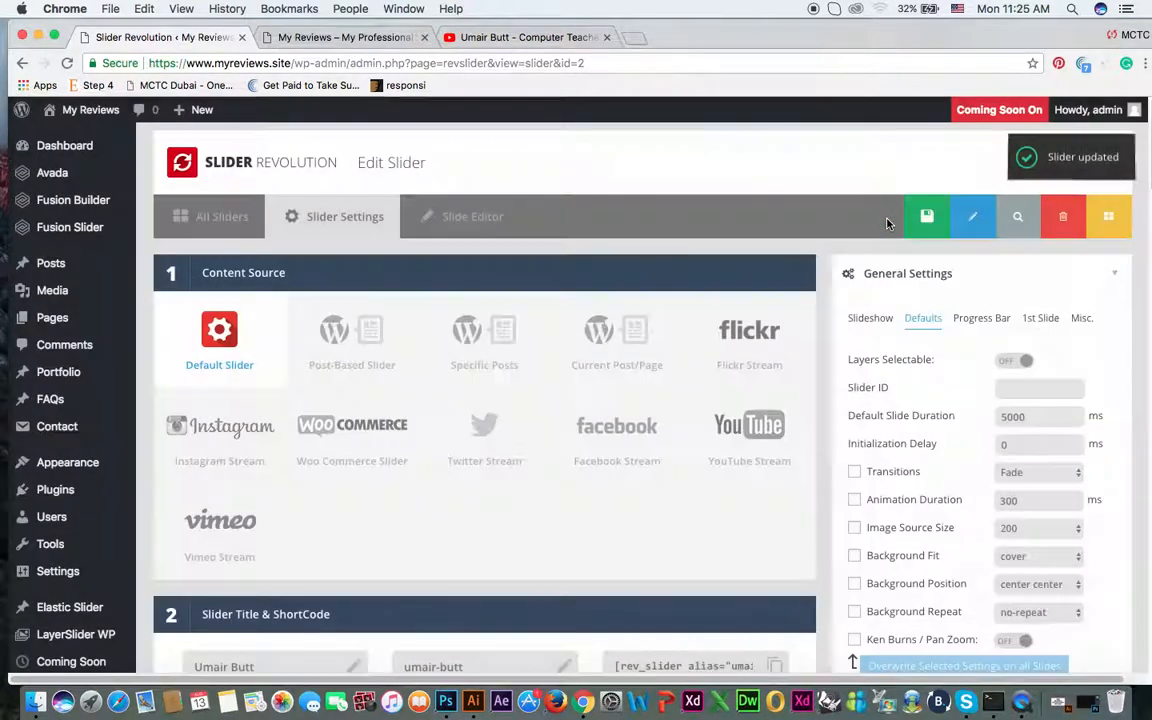
Open the slider in the slide editor and add a new blank slide
left_click(487, 230)
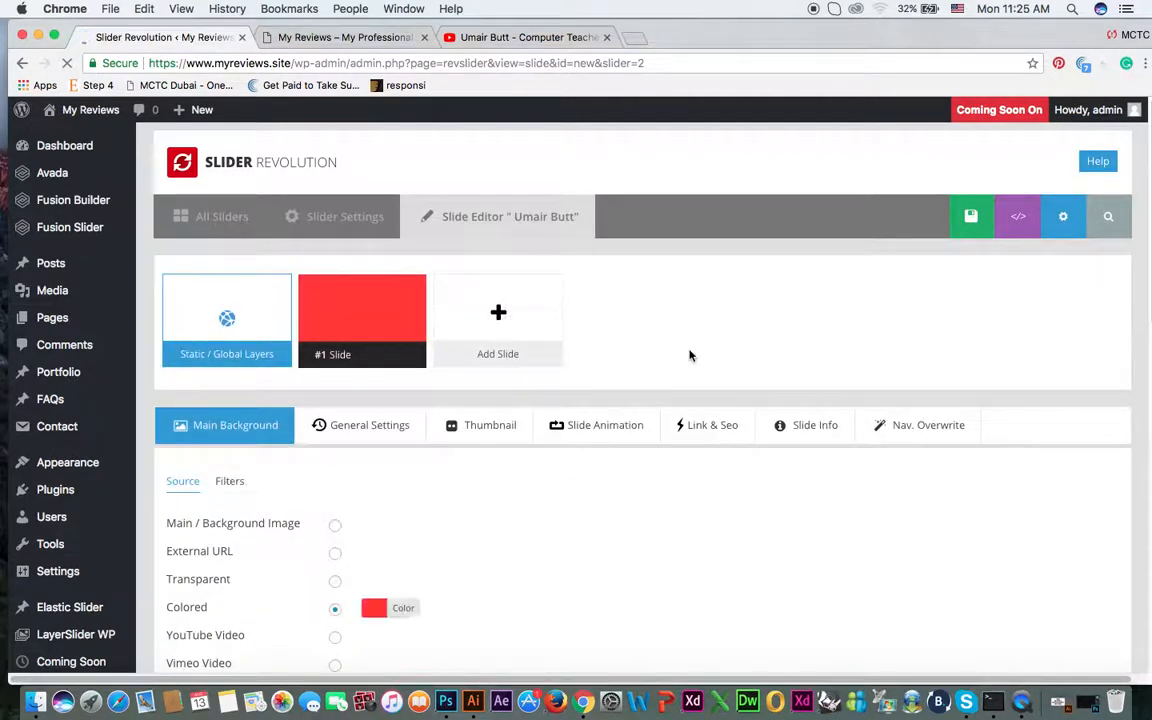
mouse_move(499, 312)
left_click(503, 354)
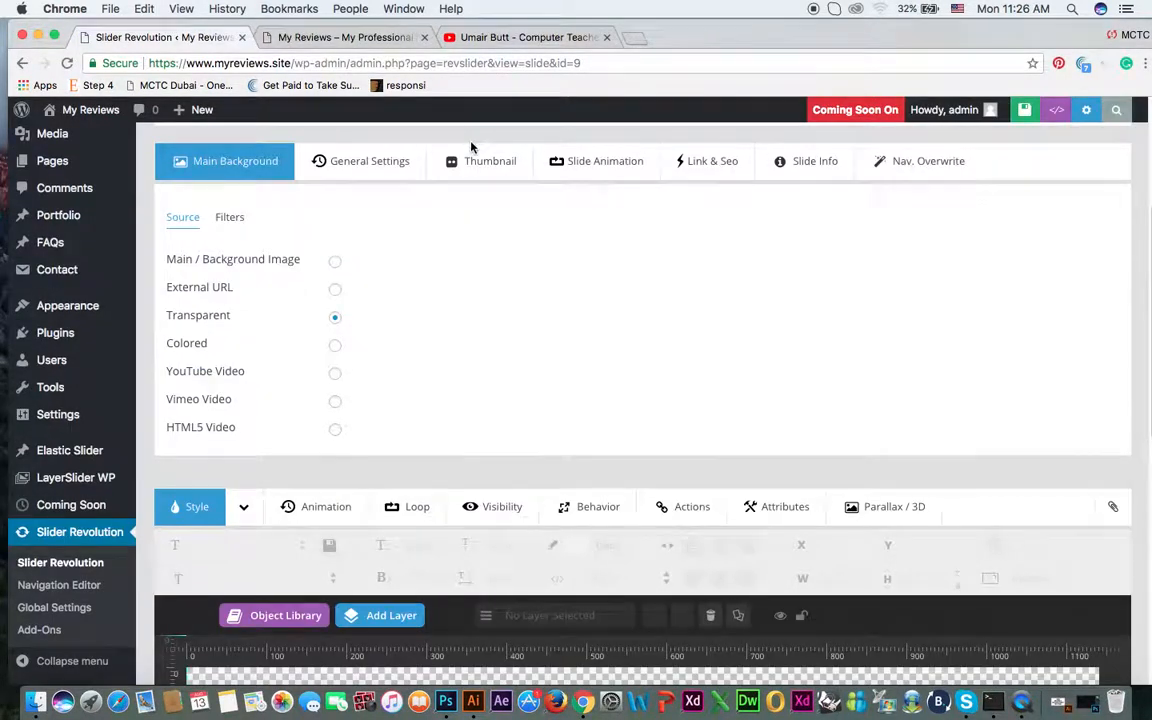
Start a YouTube video layer on the new slide and load the Computer Teacher video by copying in its URL
scroll(470, 146, "down", 5)
mouse_move(400, 289)
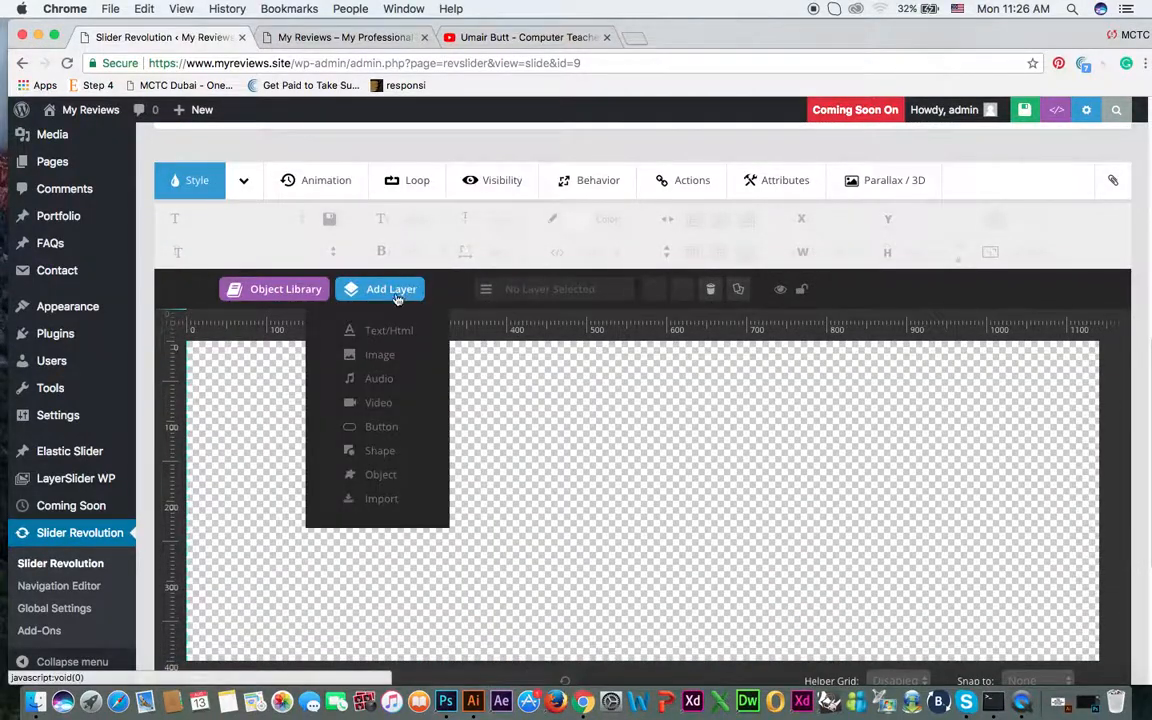
left_click(380, 404)
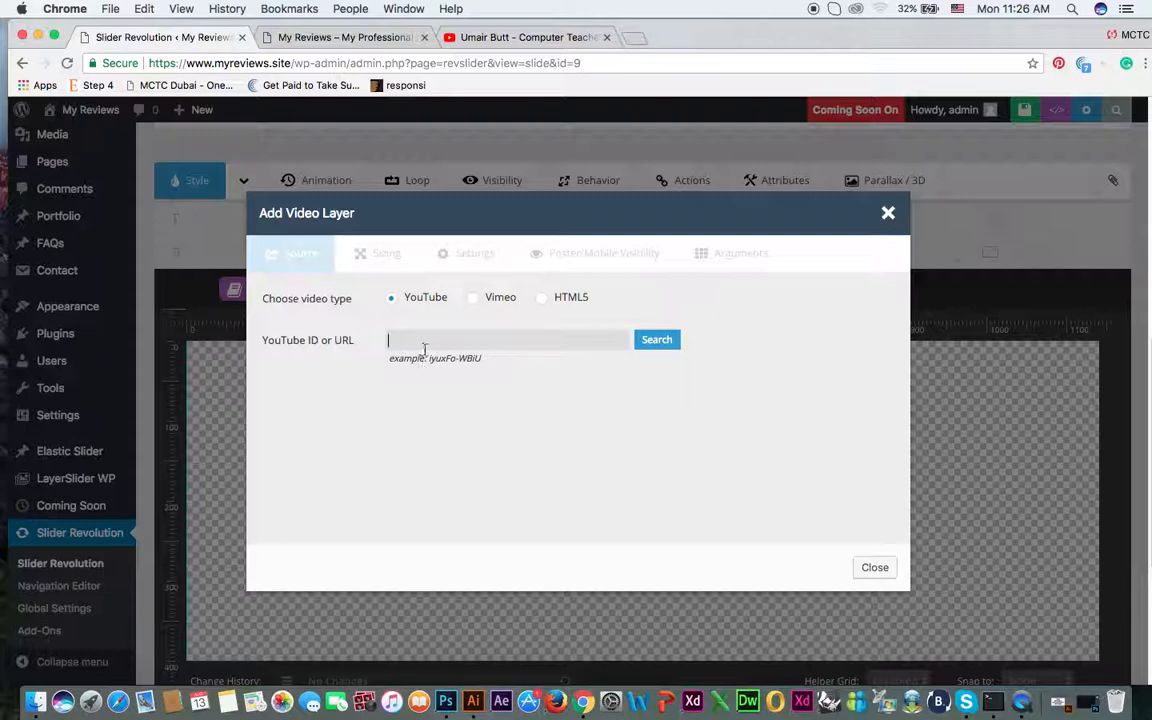
left_click(520, 37)
left_click(414, 62)
key("super+c")
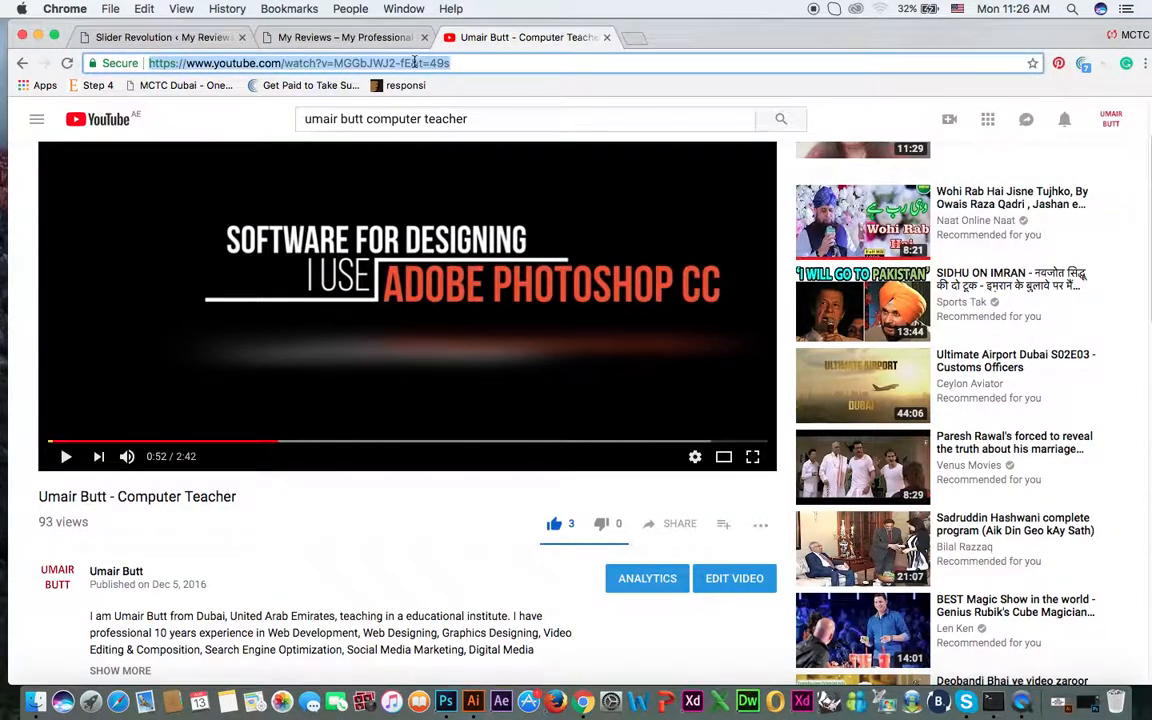
left_click(141, 36)
left_click(450, 340)
key("super+v")
left_click(658, 339)
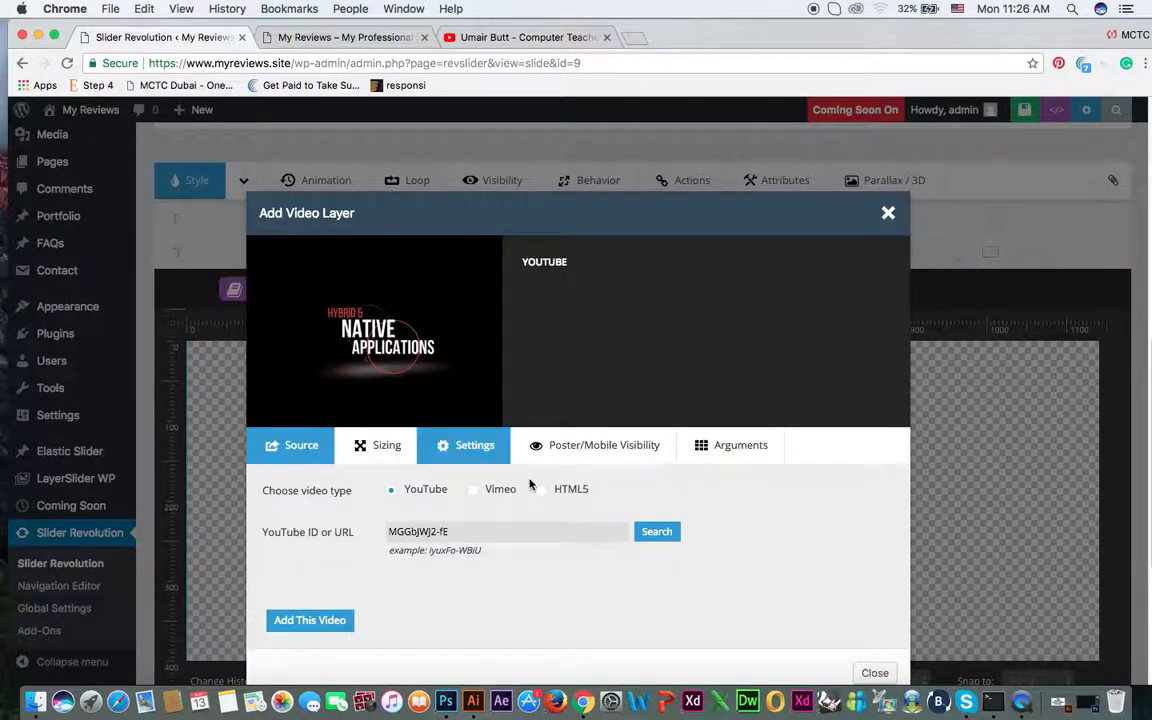
Turn on Full Screen and Force Cover in the video layer's sizing options
left_click(378, 446)
left_click(400, 492)
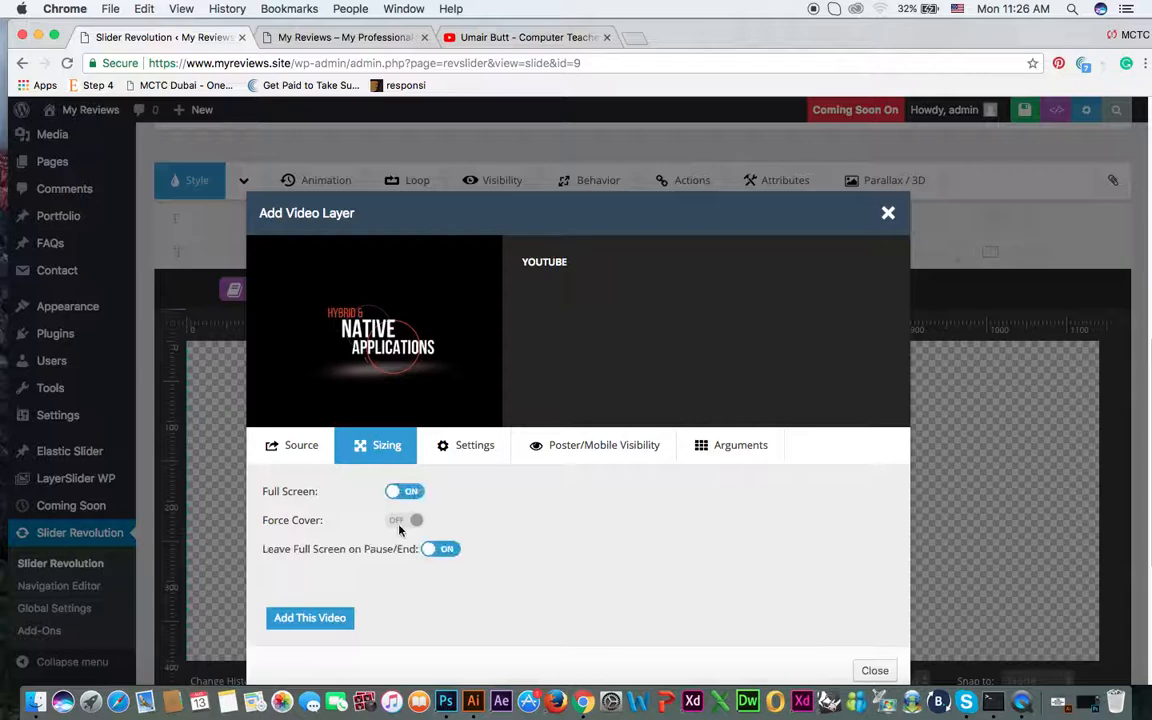
left_click(400, 520)
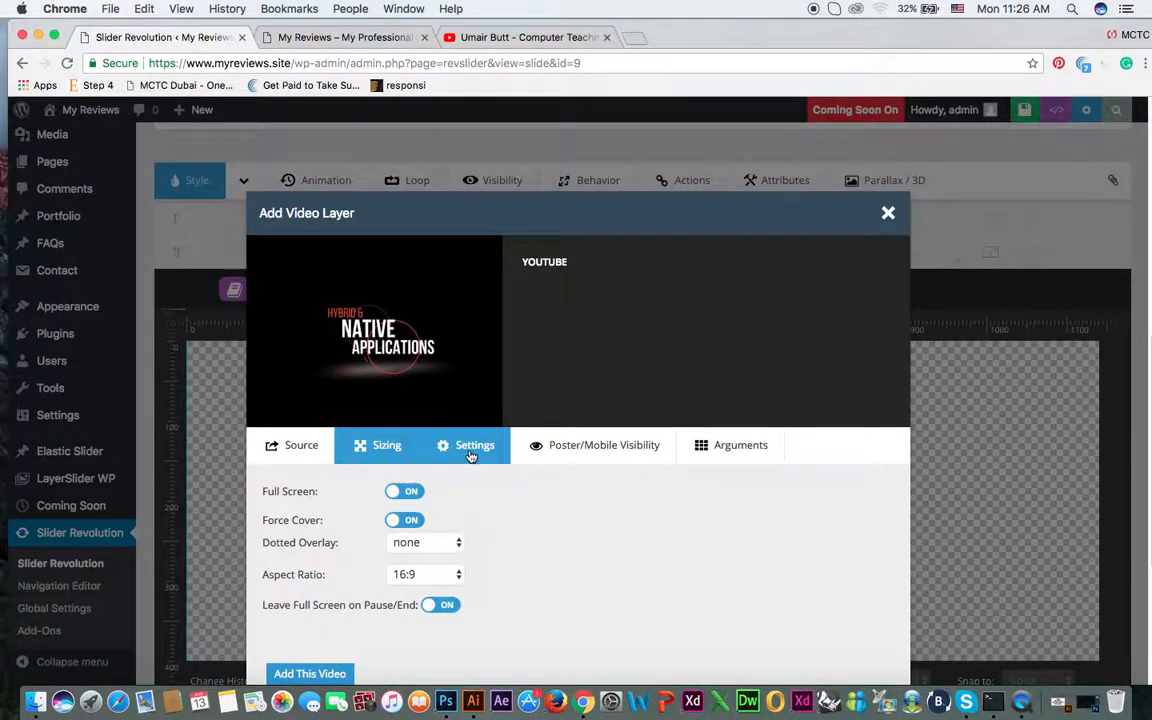
Set the video's Autoplay to On and add the video to the slide
left_click(470, 446)
scroll(585, 550, "down", 5)
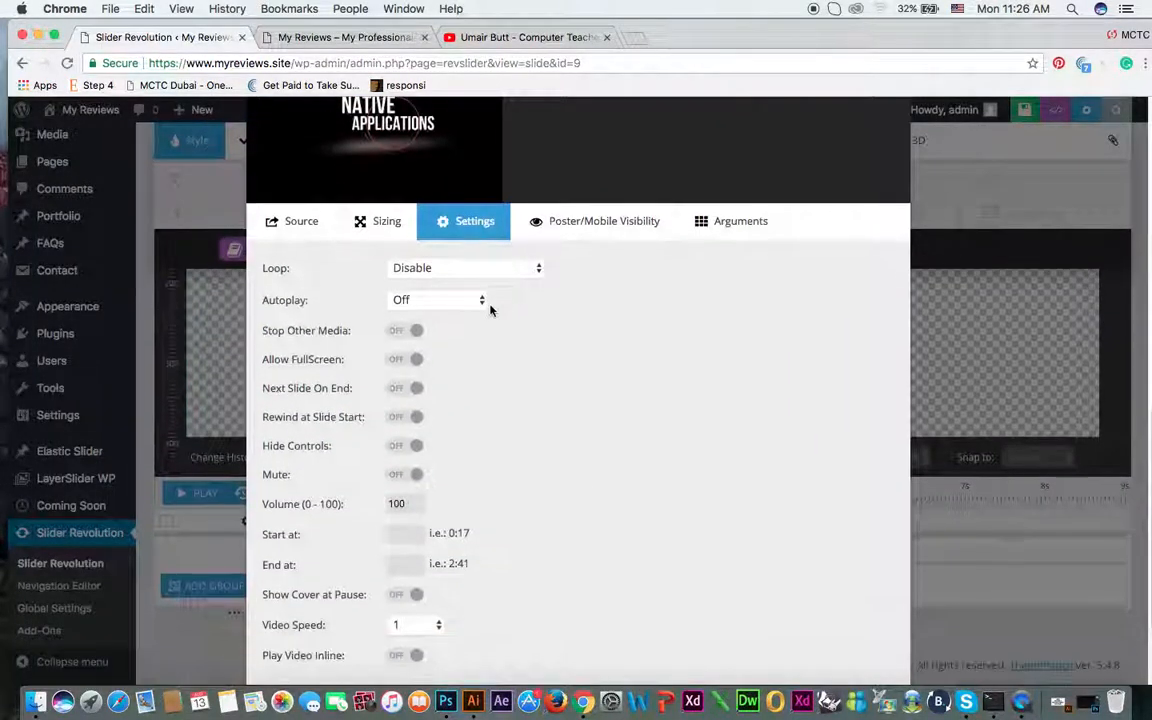
left_click(437, 301)
left_click(440, 302)
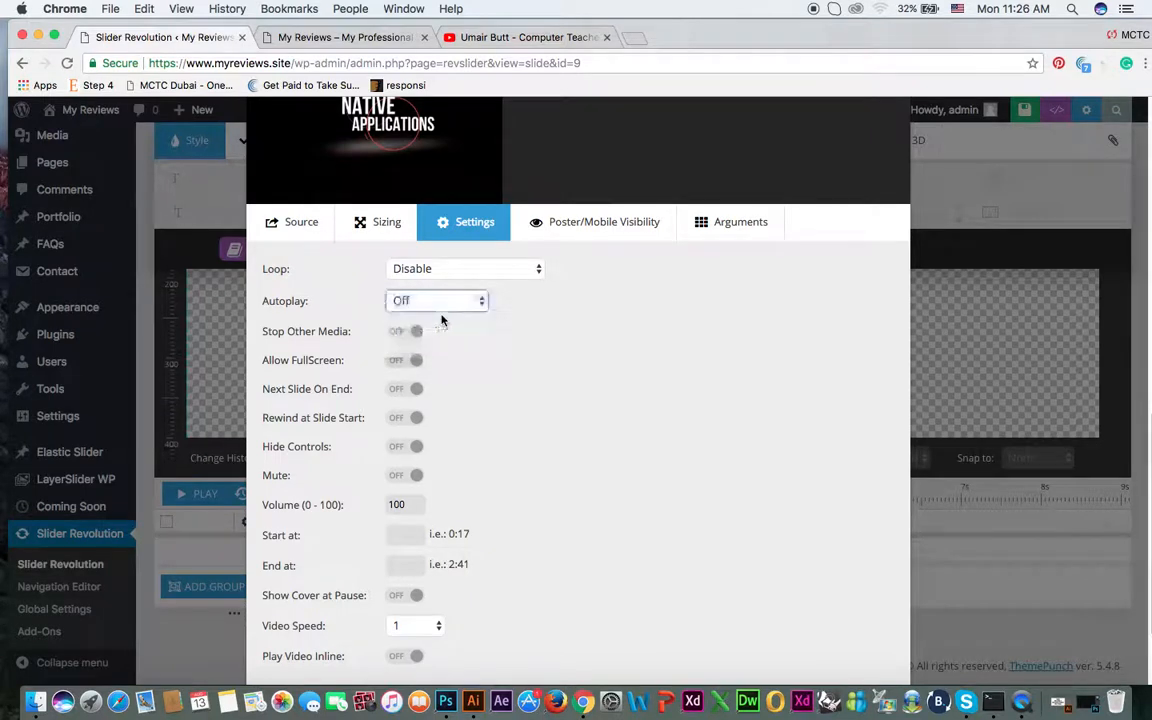
left_click(470, 302)
left_click(408, 316)
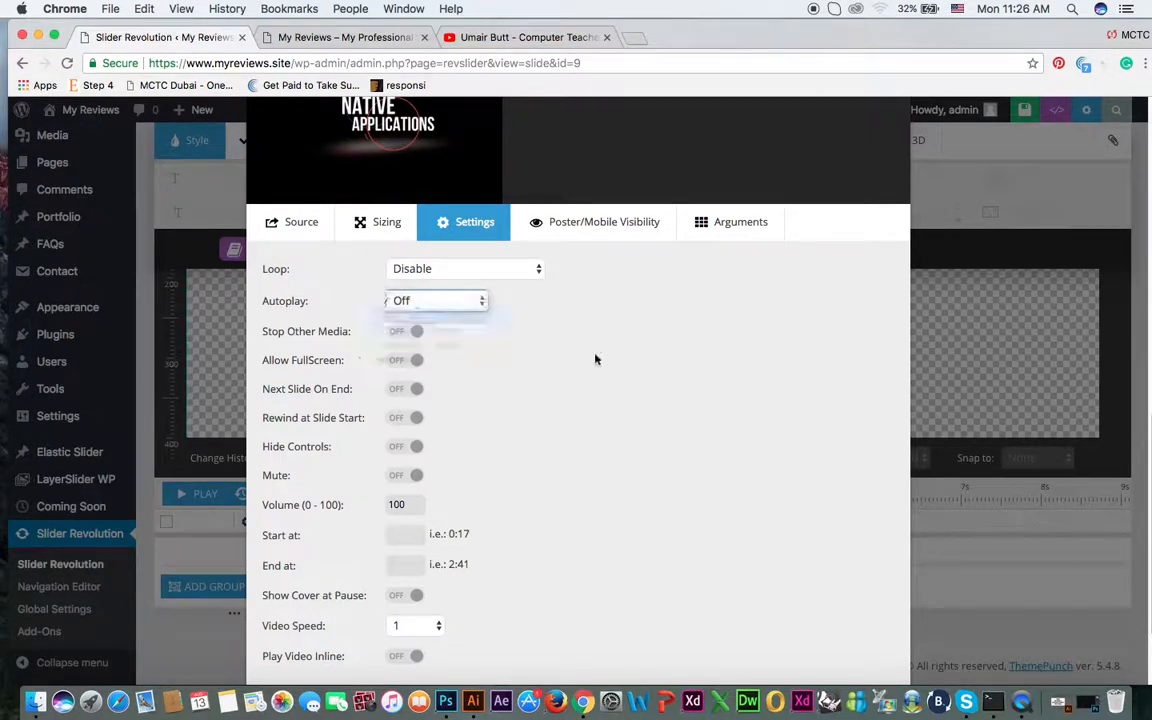
scroll(508, 515, "down", 3)
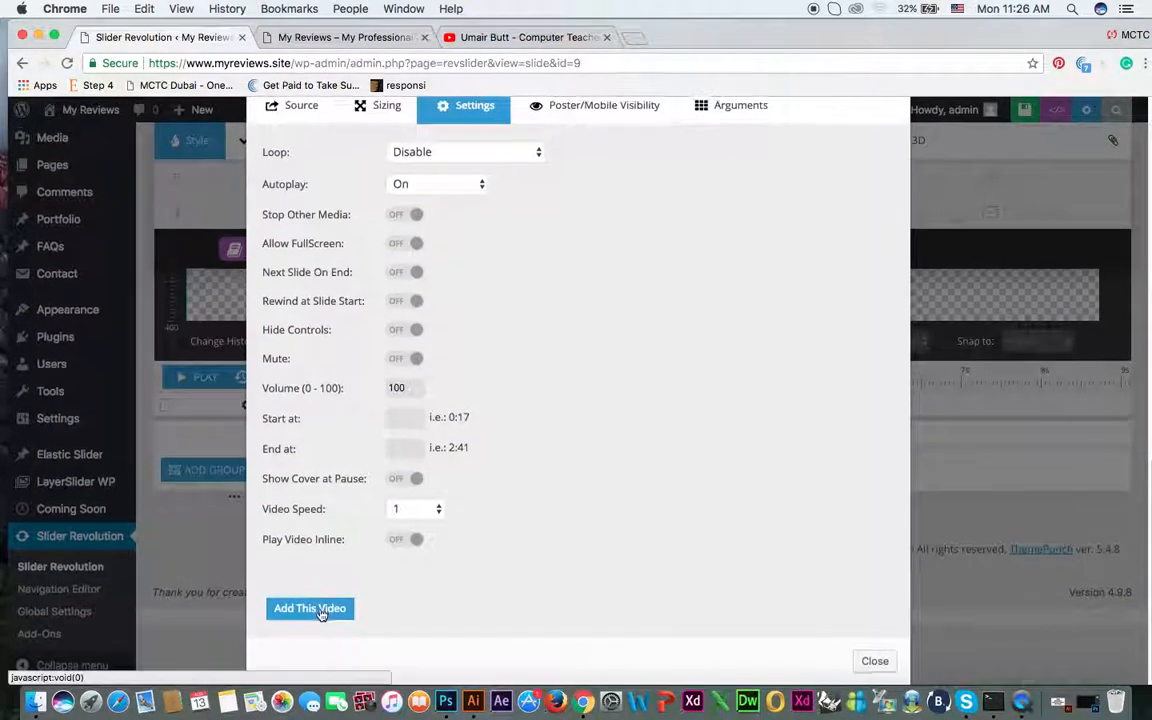
left_click(322, 612)
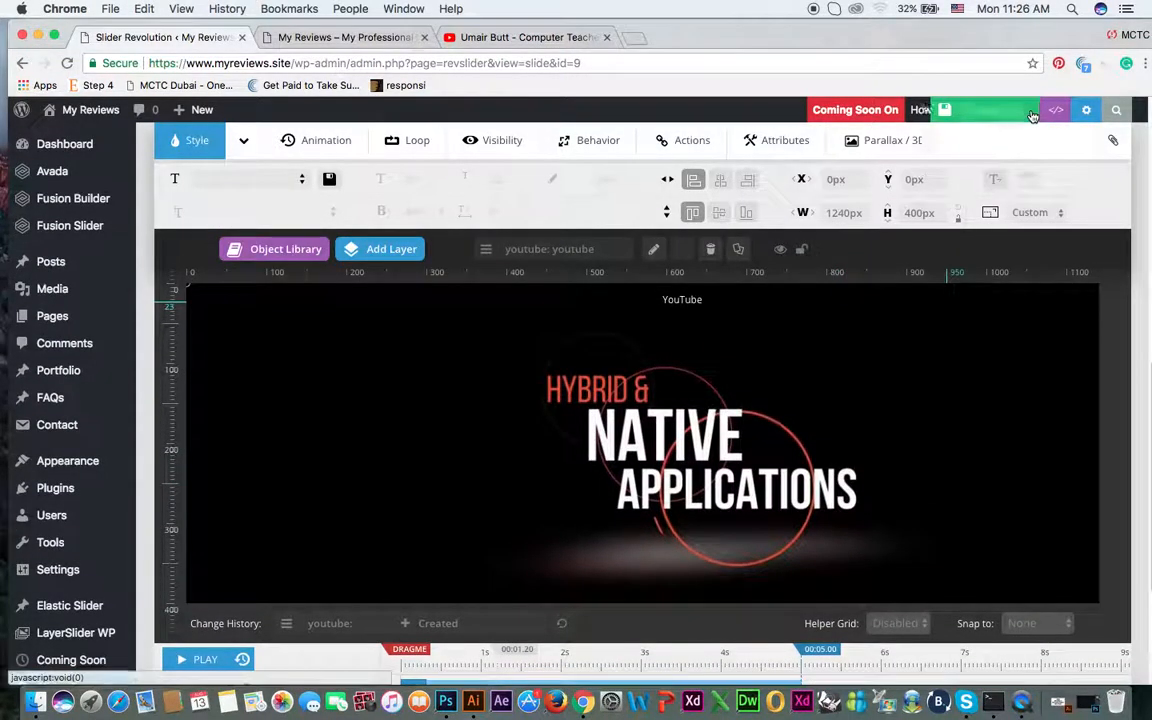
Save the slide and reload the live home page to check the slider, closing the browser window when finished
left_click(1025, 117)
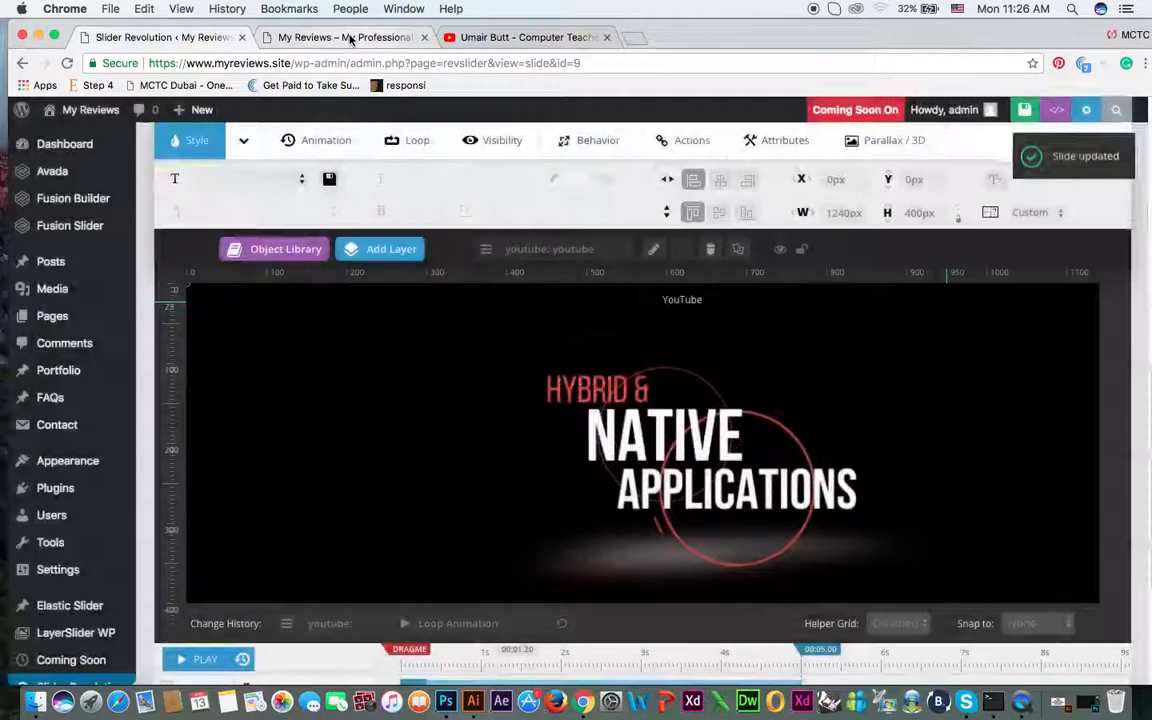
left_click(350, 38)
key("super+r")
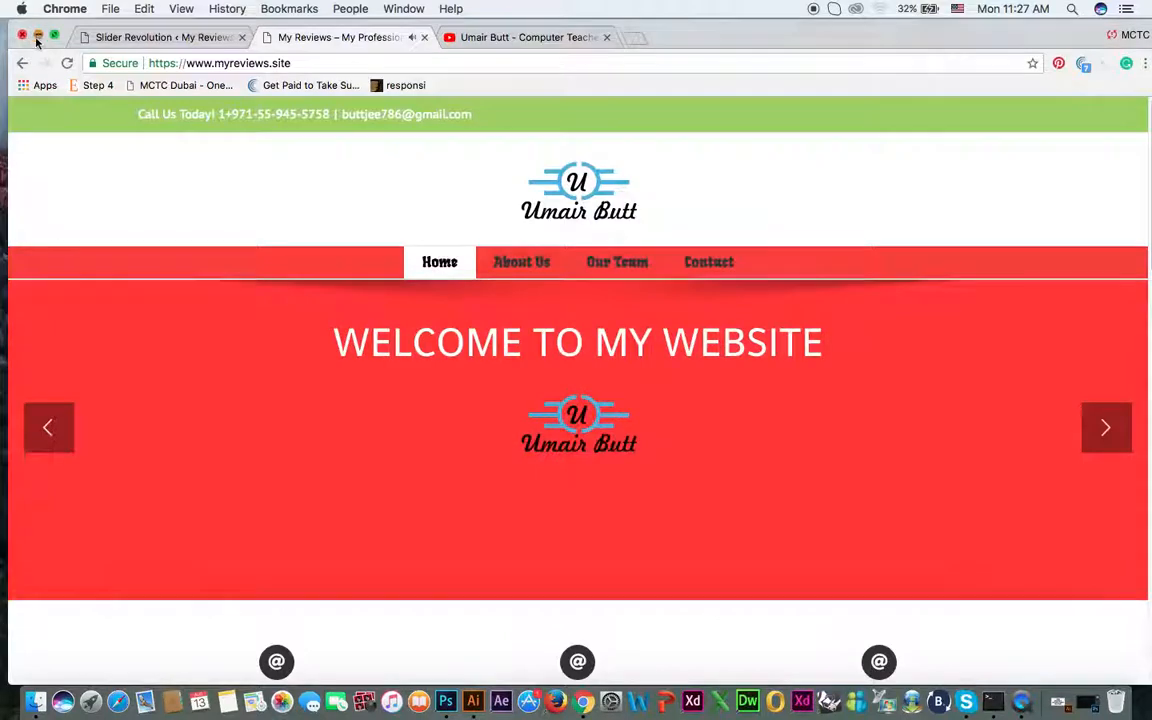
left_click(22, 36)
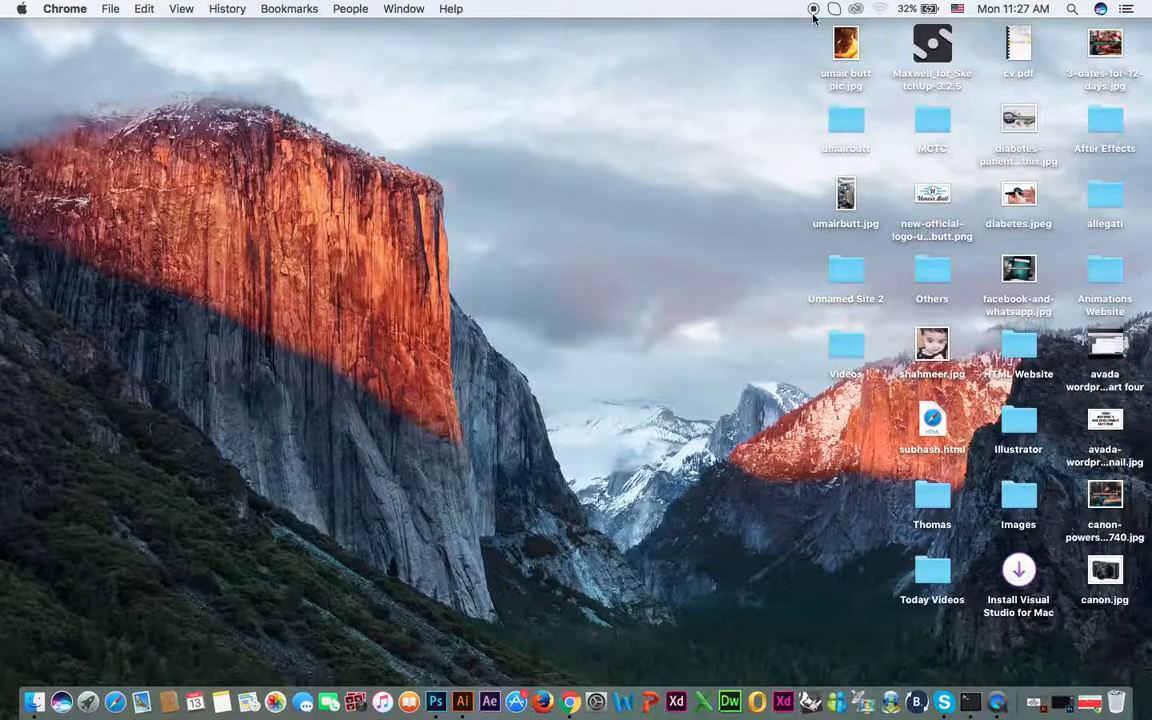